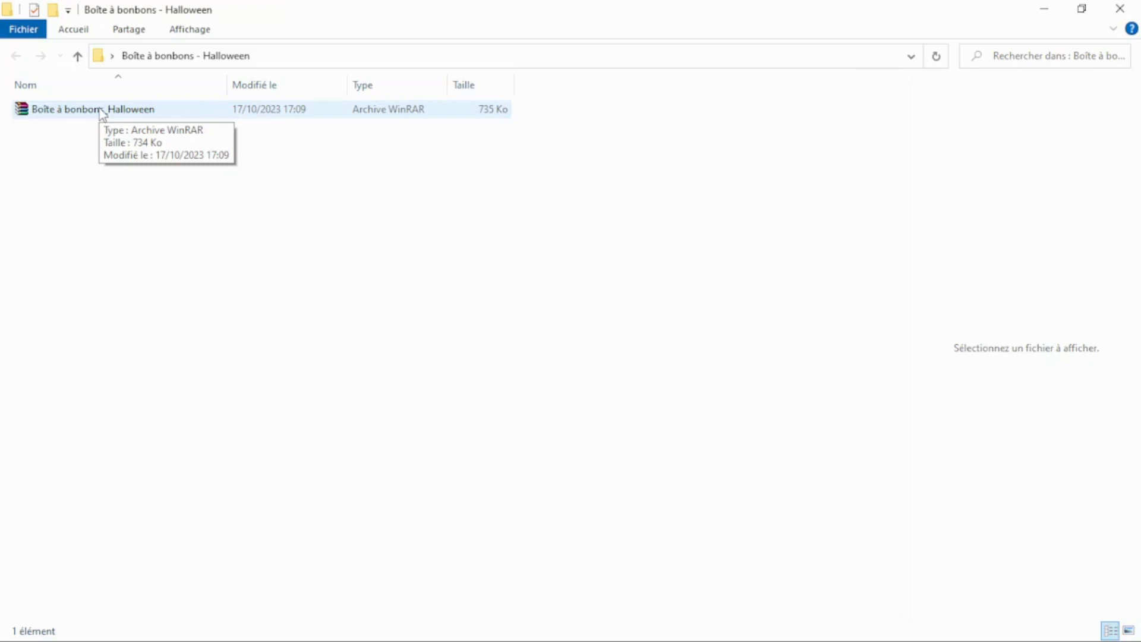
Extract the Boîte à bonbons_Halloween archive into its own folder of the same name and open that folder.
click(101, 110)
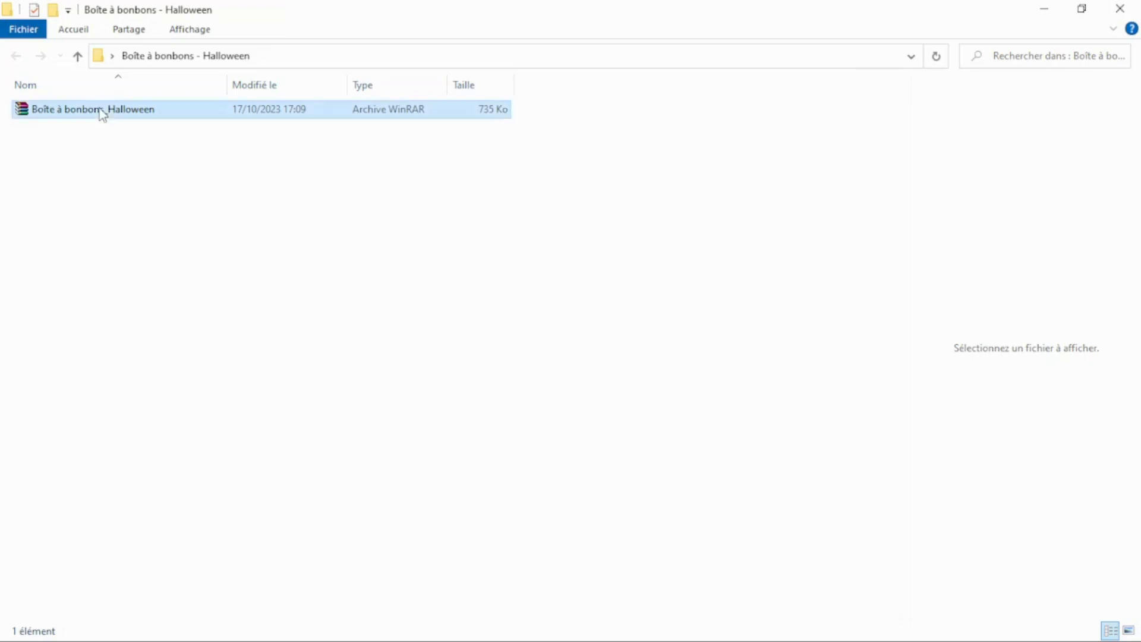
right_click(99, 108)
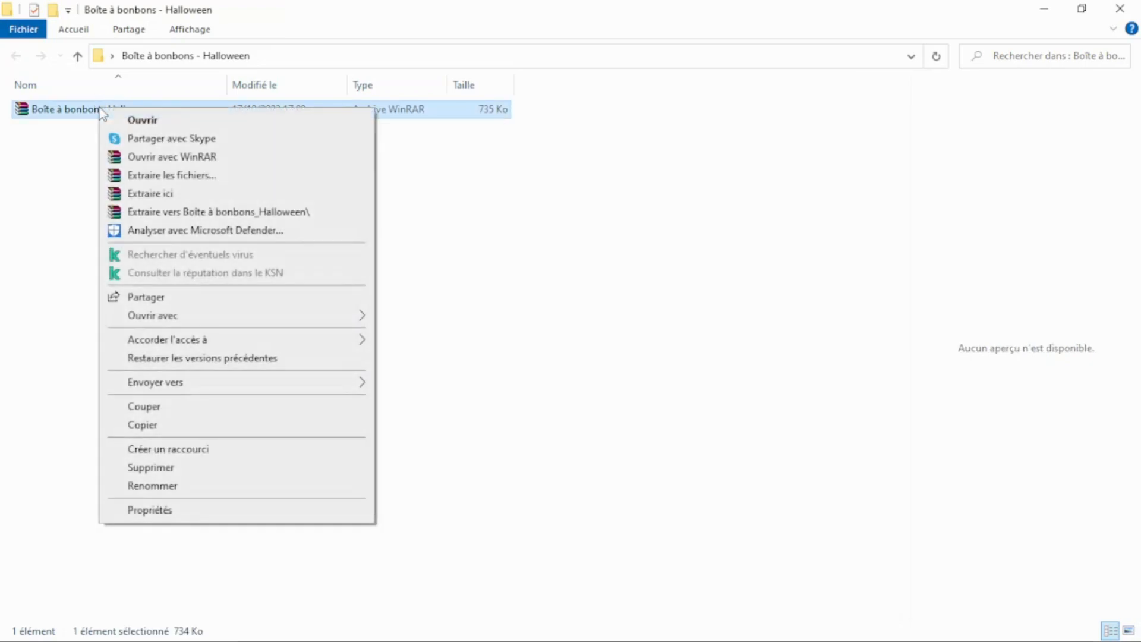
click(282, 213)
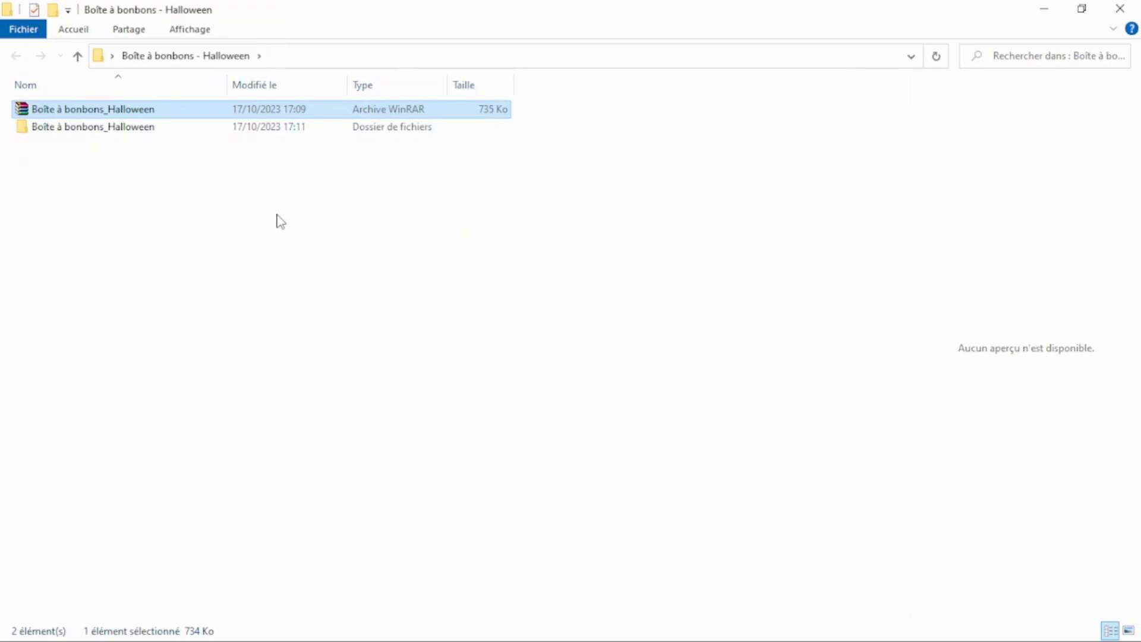
double_click(95, 129)
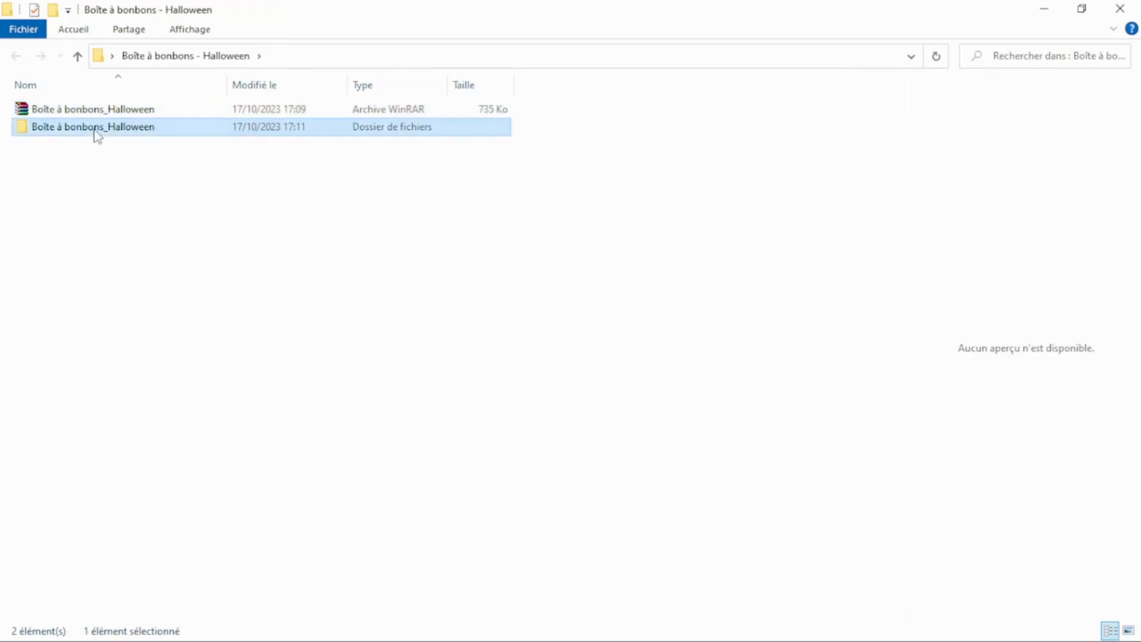
View the images in the PNG folder and return to the Boîte à bonbons_Halloween folder.
double_click(48, 110)
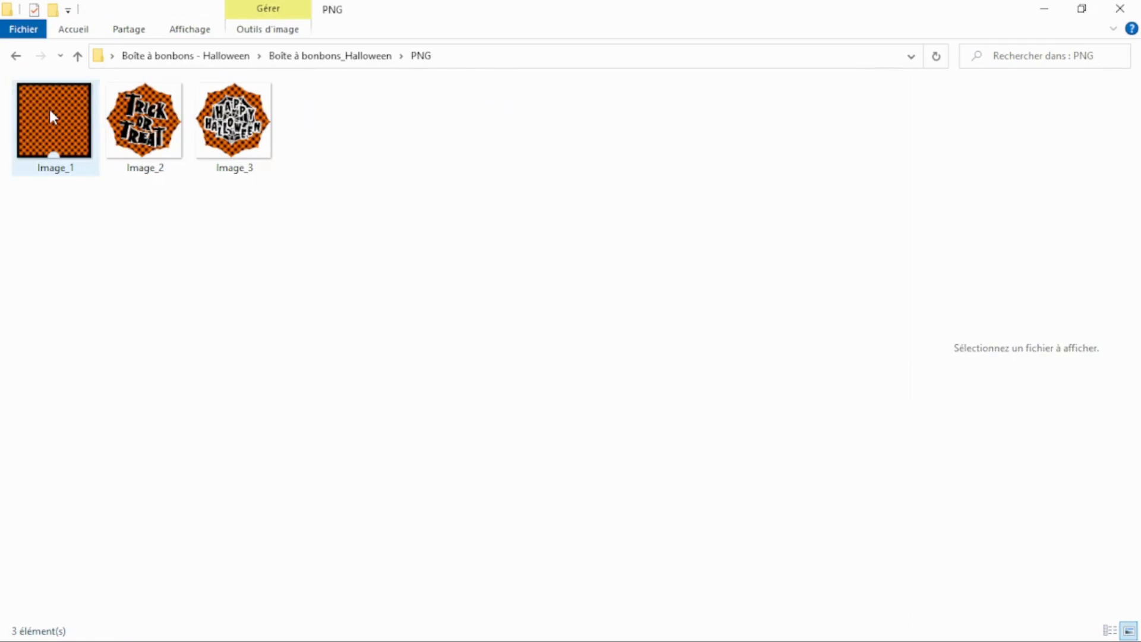
click(357, 56)
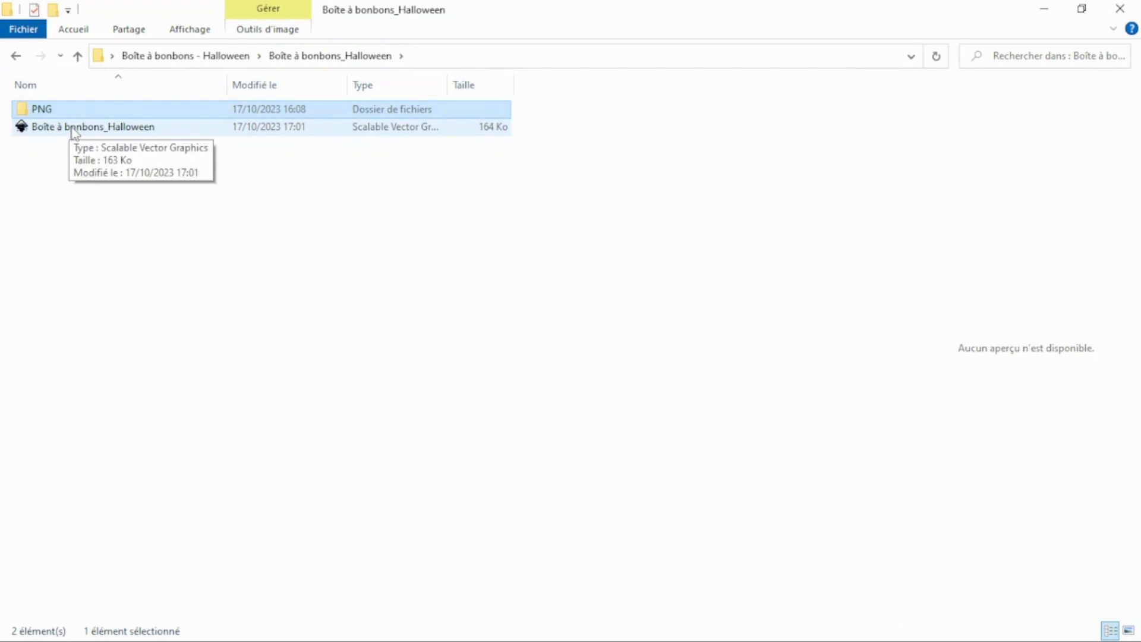
click(579, 354)
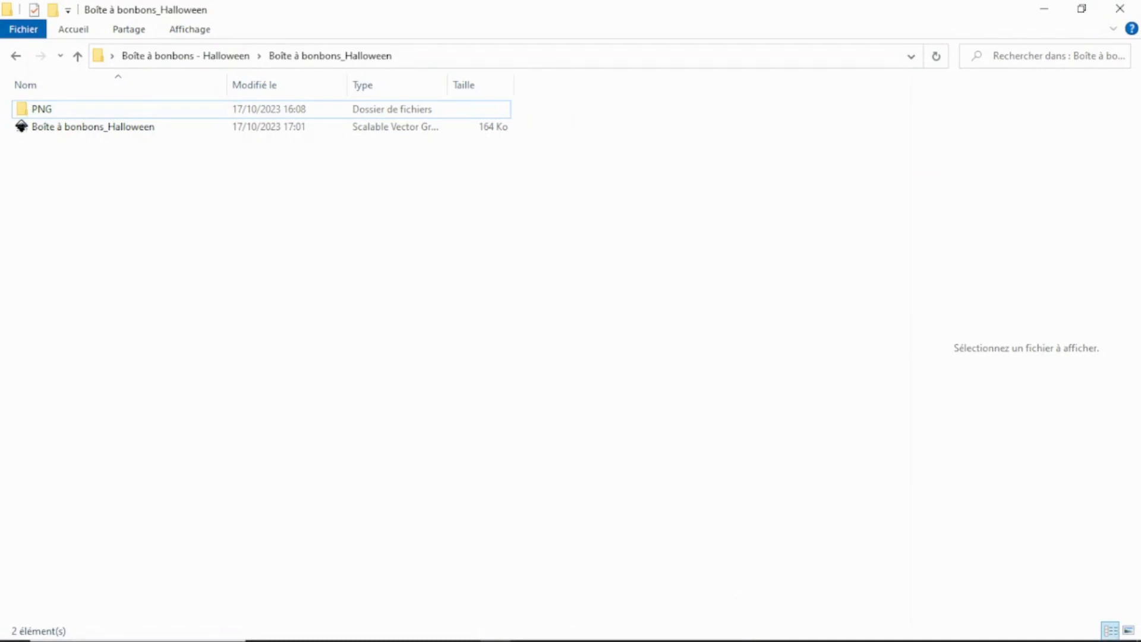
Switch to Cricut Design Space and upload the Boîte à bonbons_Halloween SVG file as a cut image.
click(588, 635)
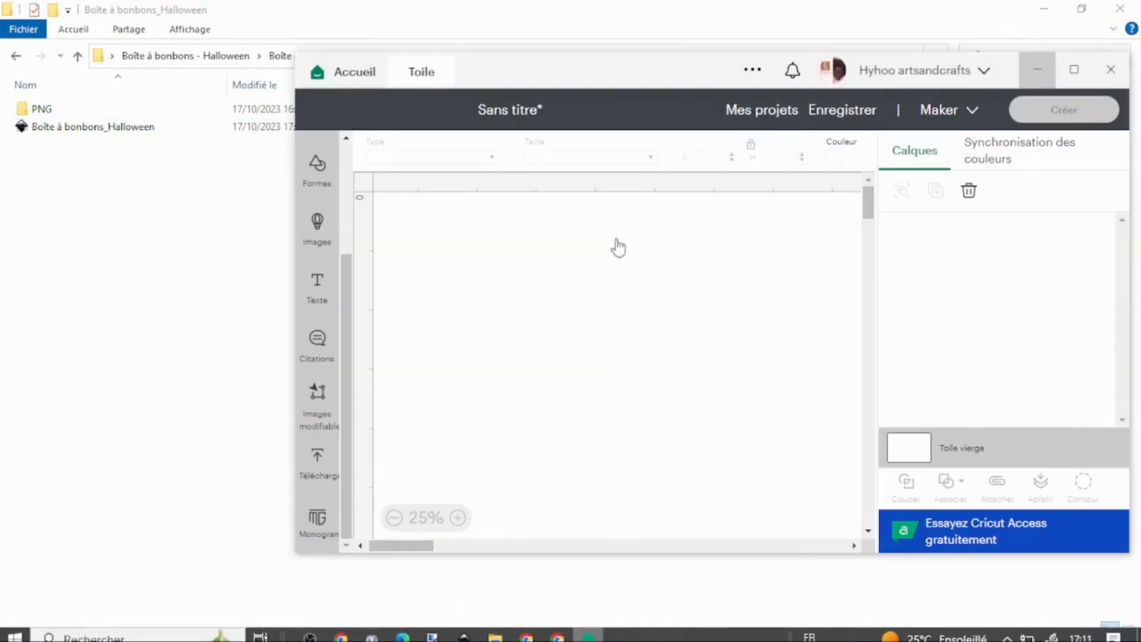
drag(595, 79, 586, 90)
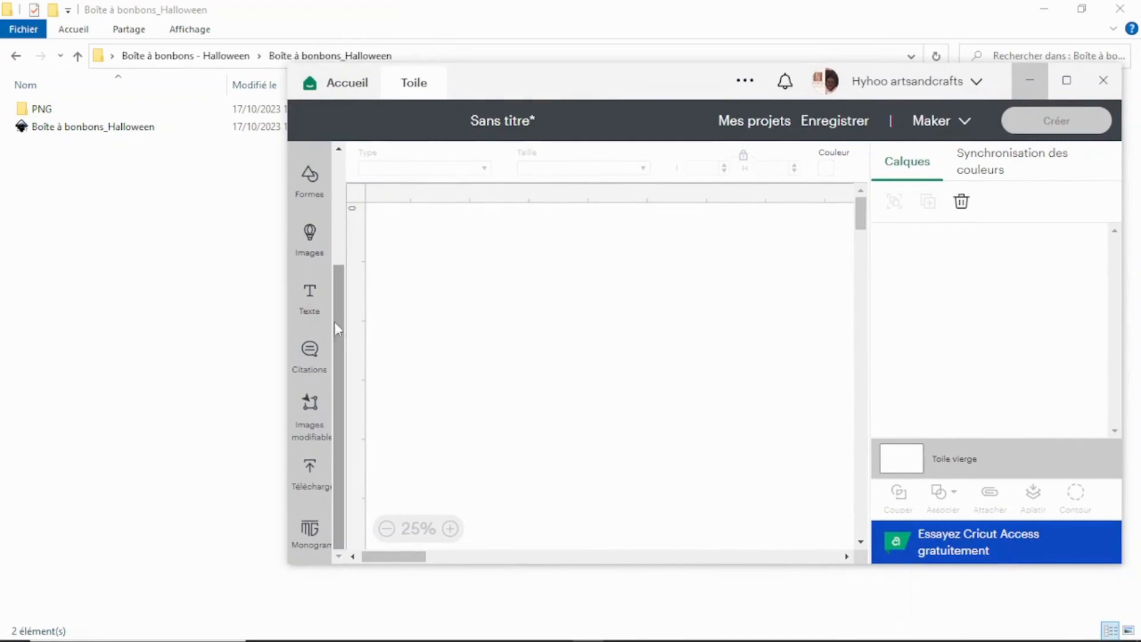
click(314, 480)
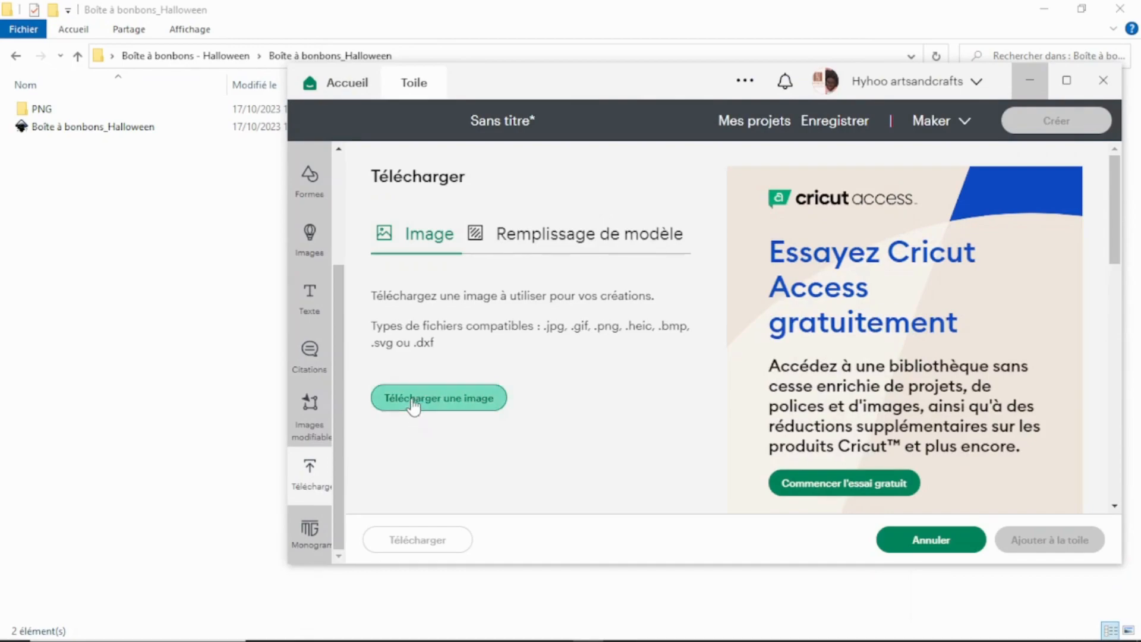
click(416, 410)
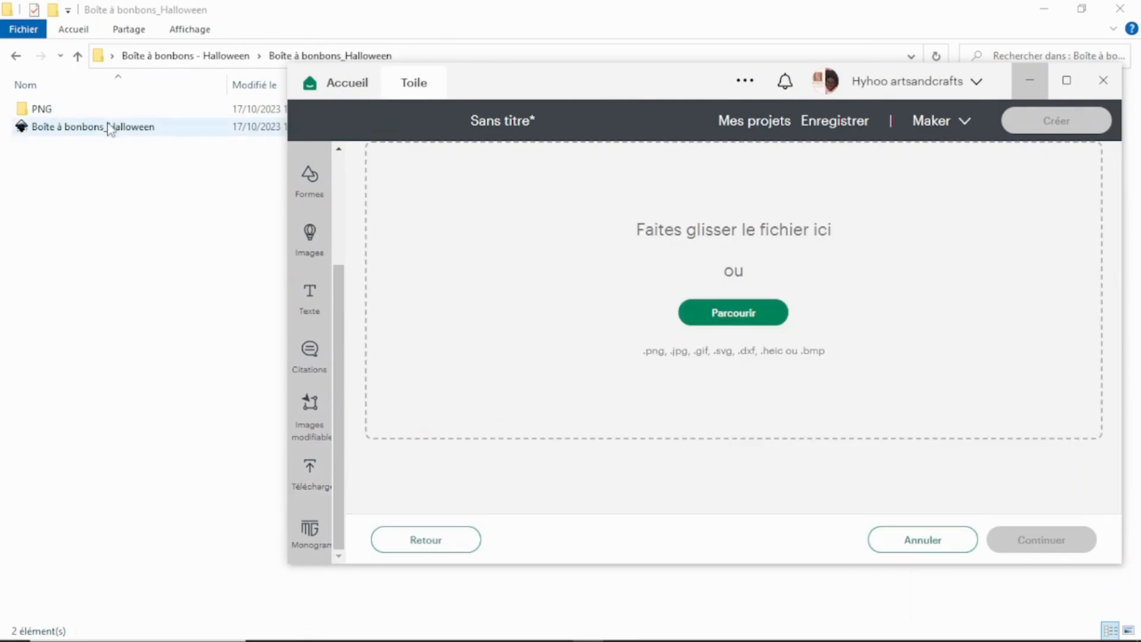
drag(107, 129, 483, 249)
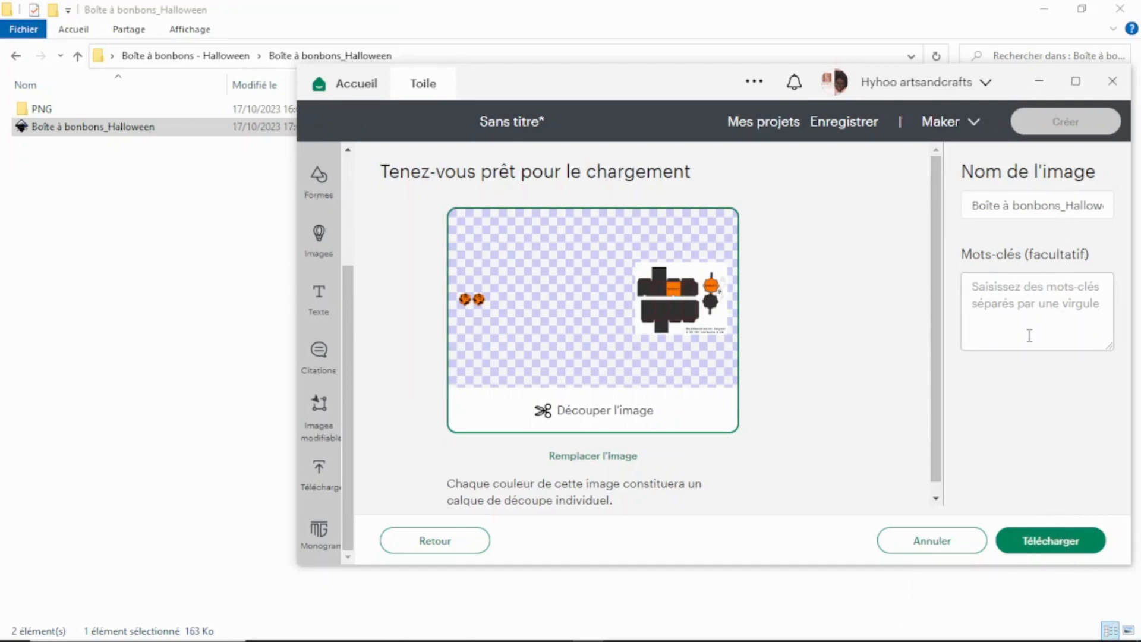
click(1053, 541)
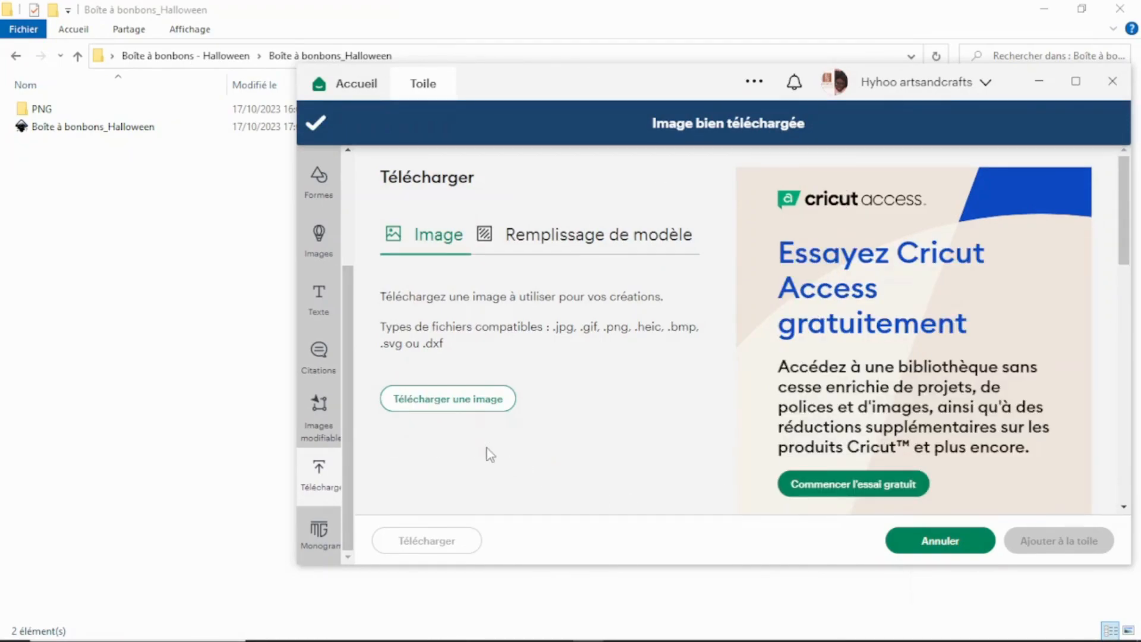
Start another image upload and load Image_3 from the PNG folder into it.
click(473, 403)
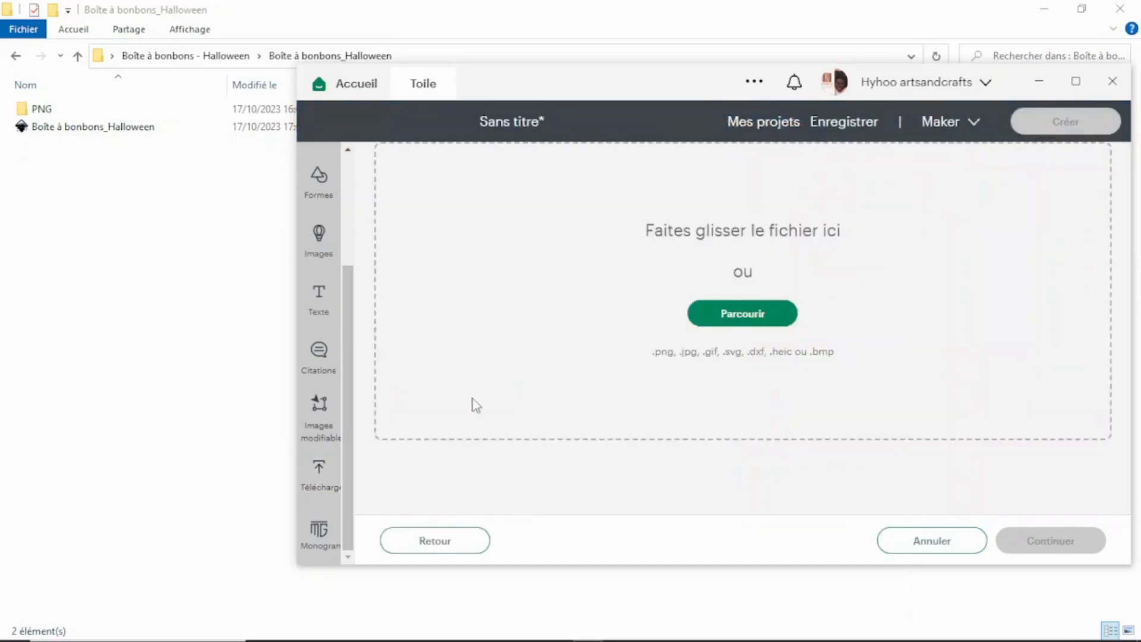
click(31, 111)
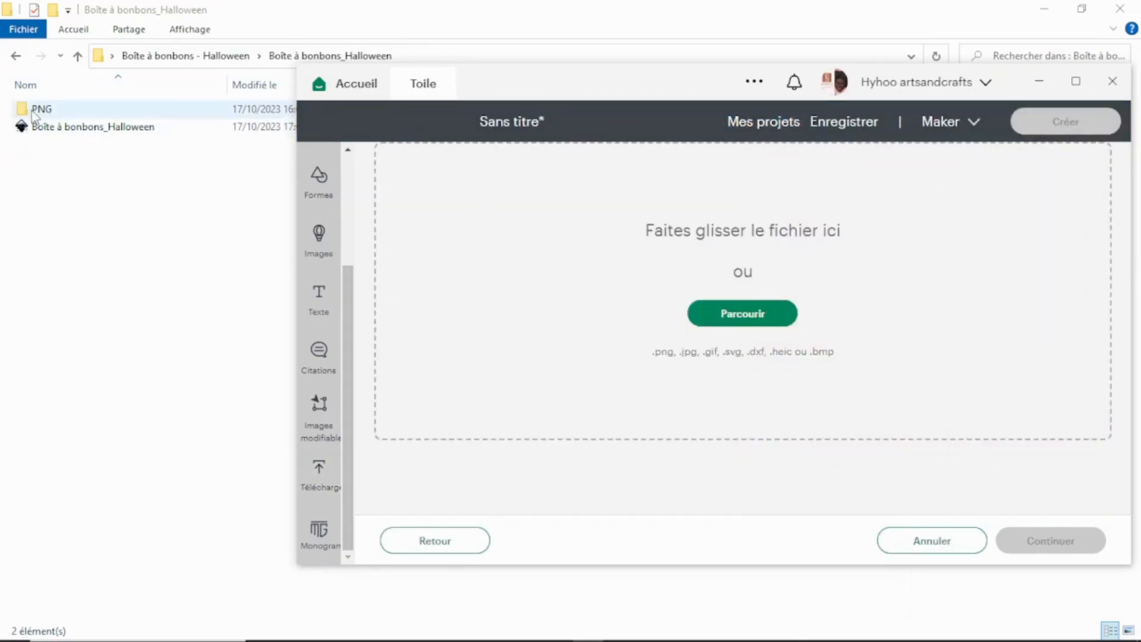
double_click(31, 111)
mouse_move(634, 637)
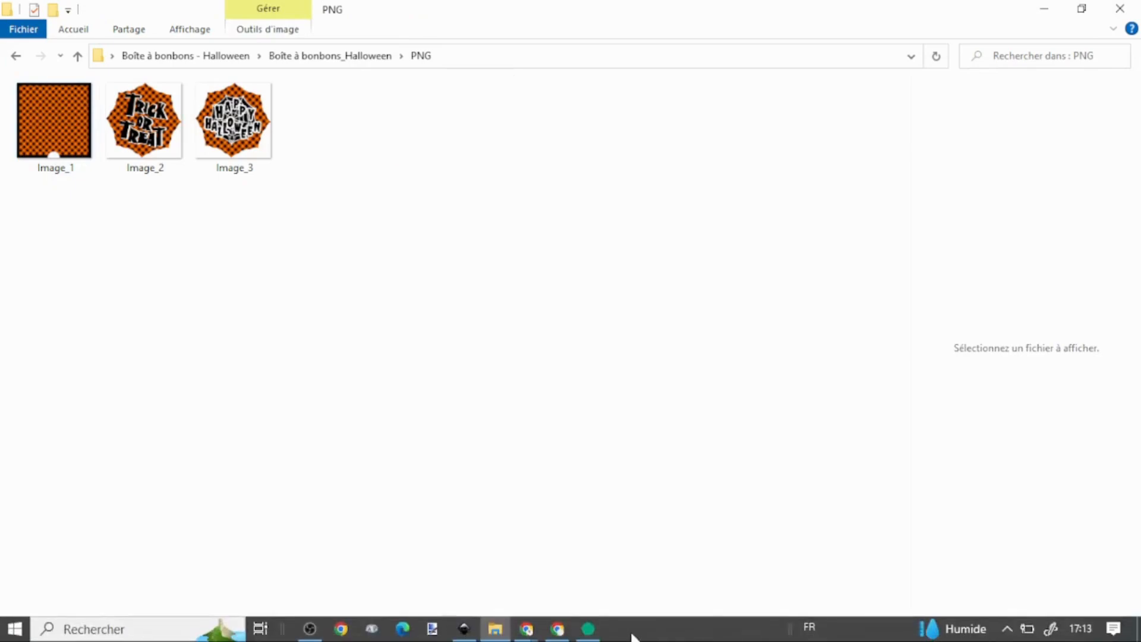
click(590, 631)
click(233, 122)
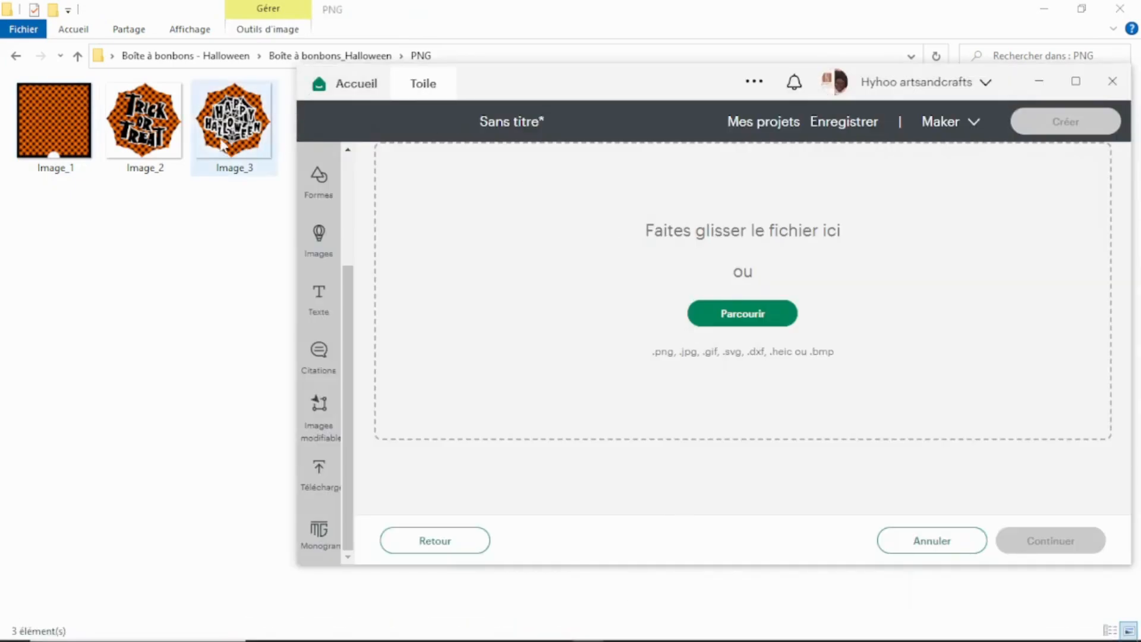
drag(234, 122, 680, 311)
scroll(1032, 428, down, 3)
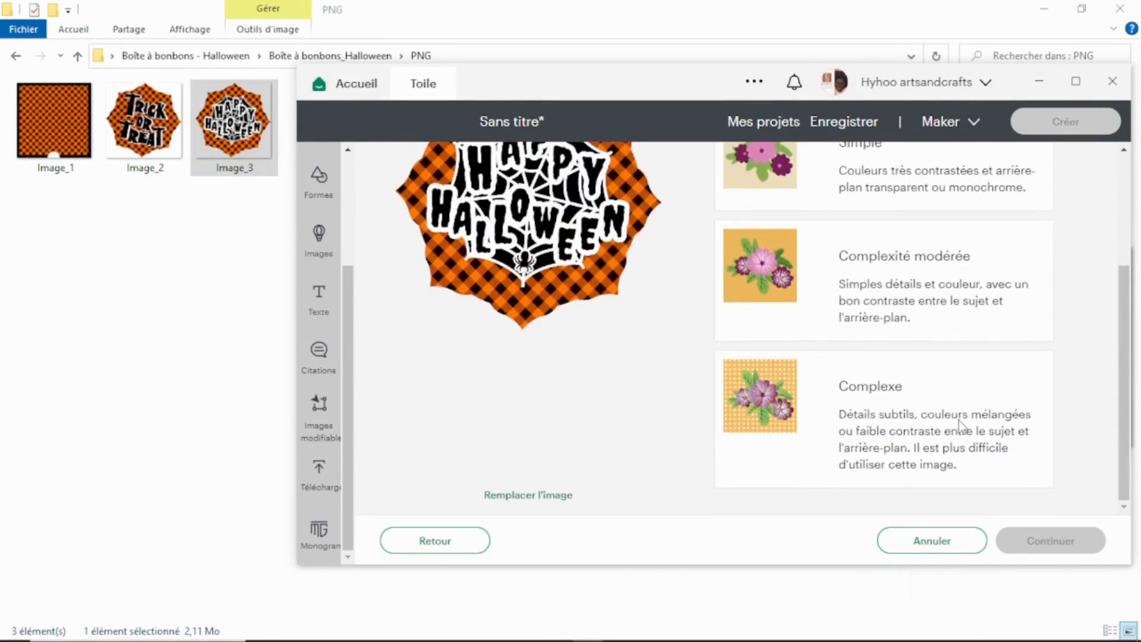
Set the image type to Complexe and continue without removing any background.
click(958, 419)
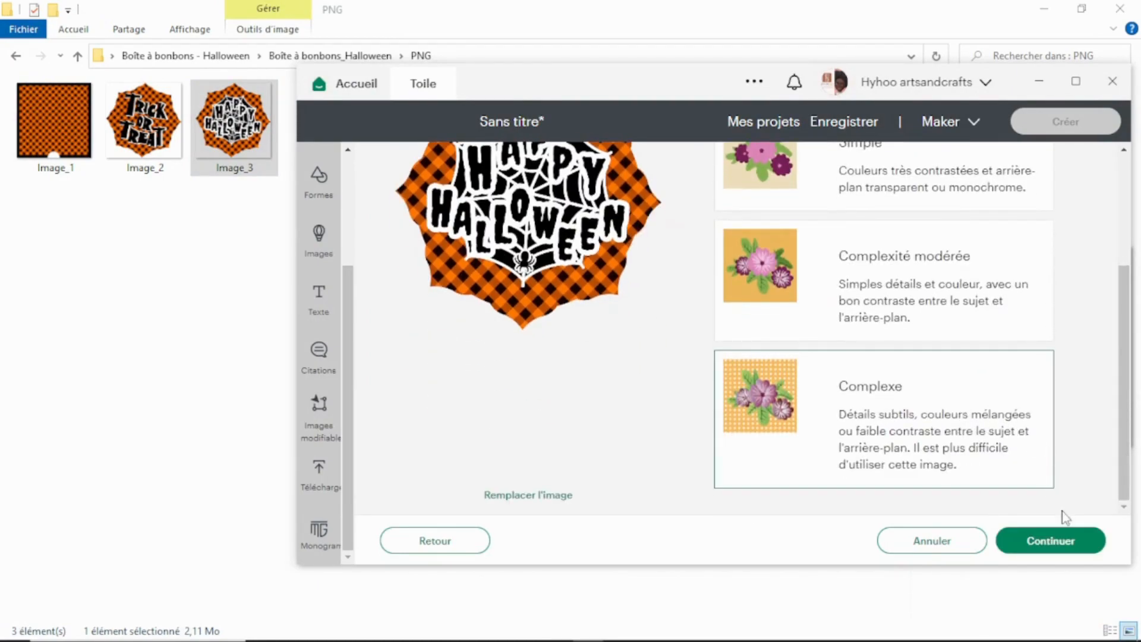
click(1058, 539)
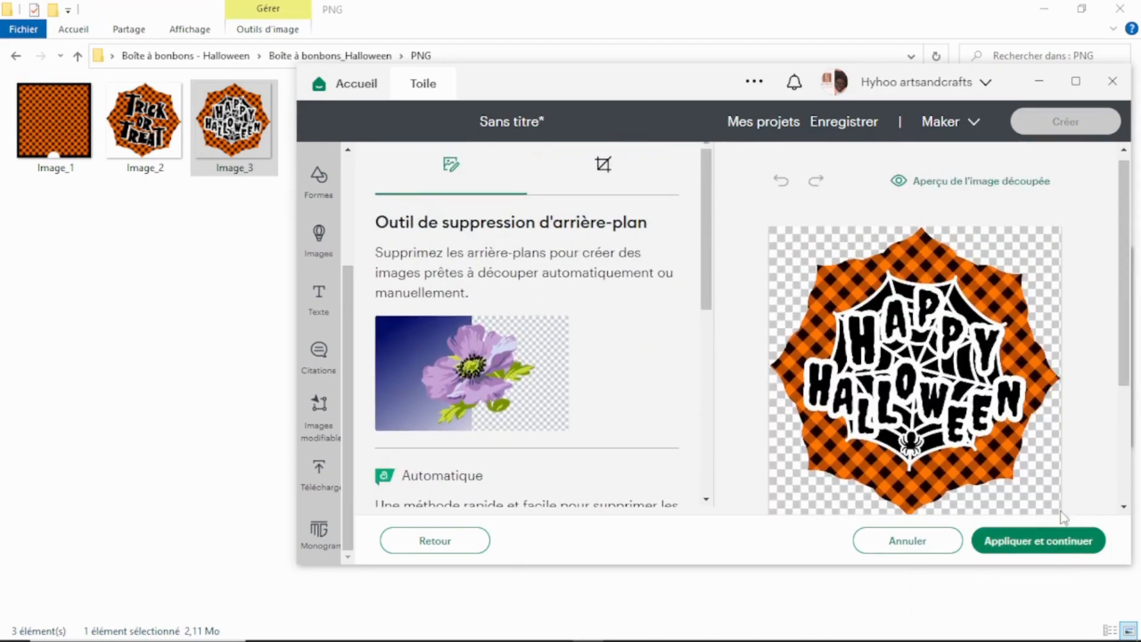
click(1050, 542)
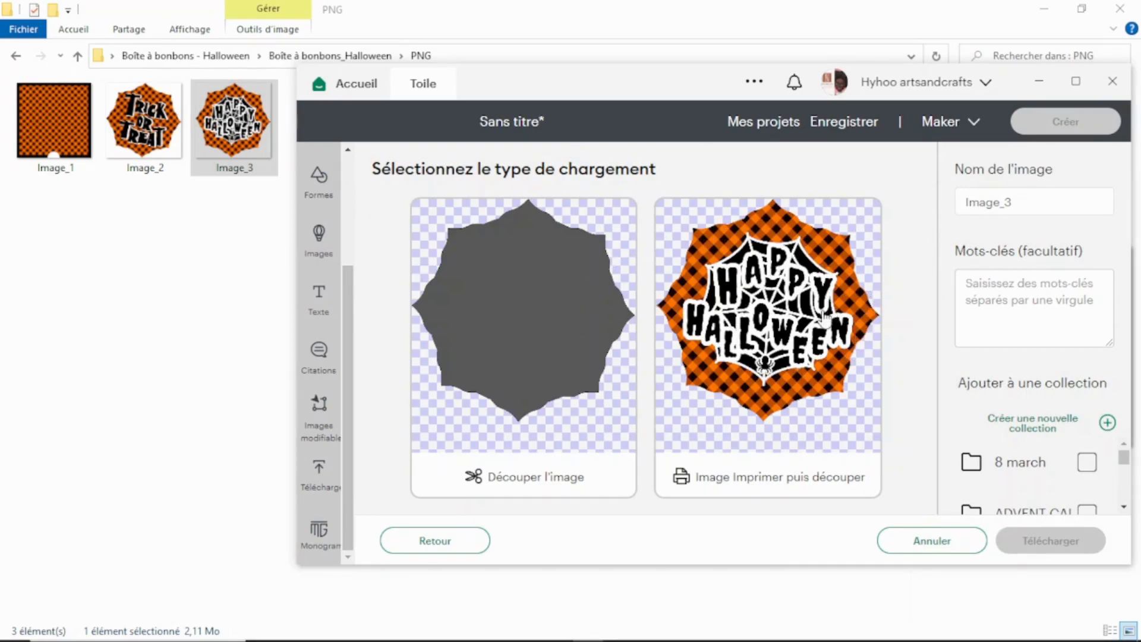
Choose print then cut as the upload type, name the image Happy Halloween, and upload it.
click(860, 222)
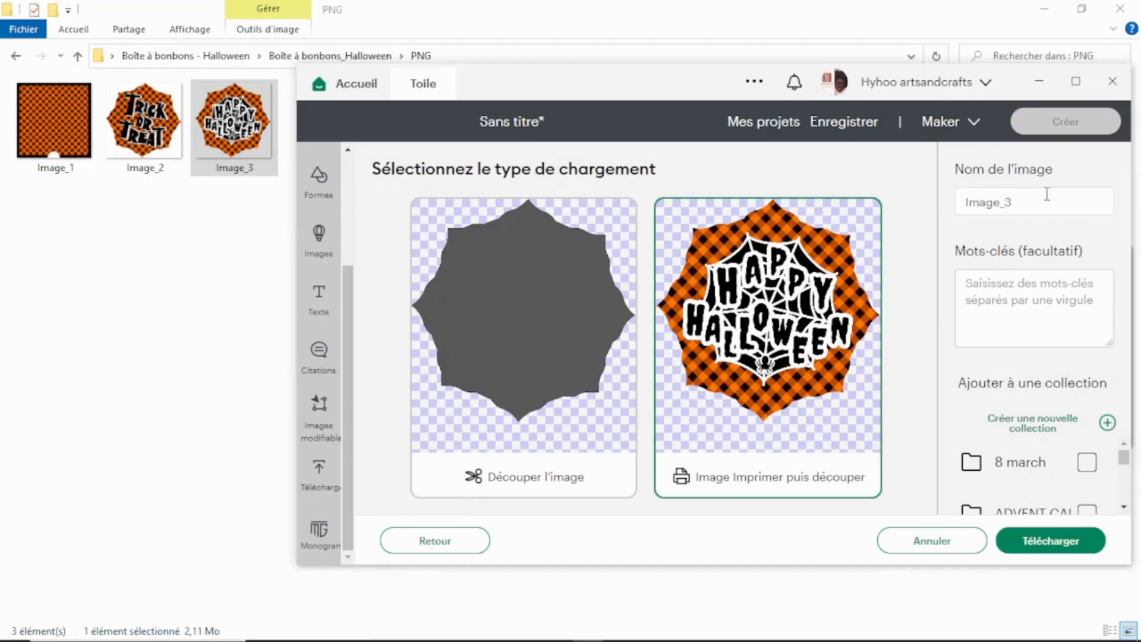
double_click(1009, 202)
text(Happy Hallloween)
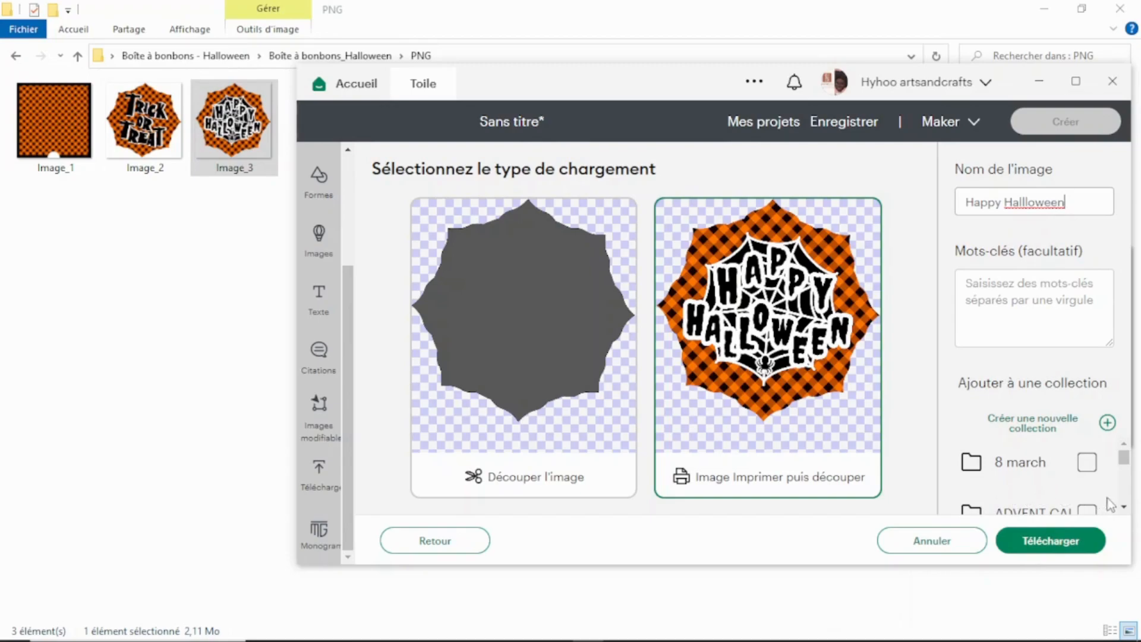
click(1046, 544)
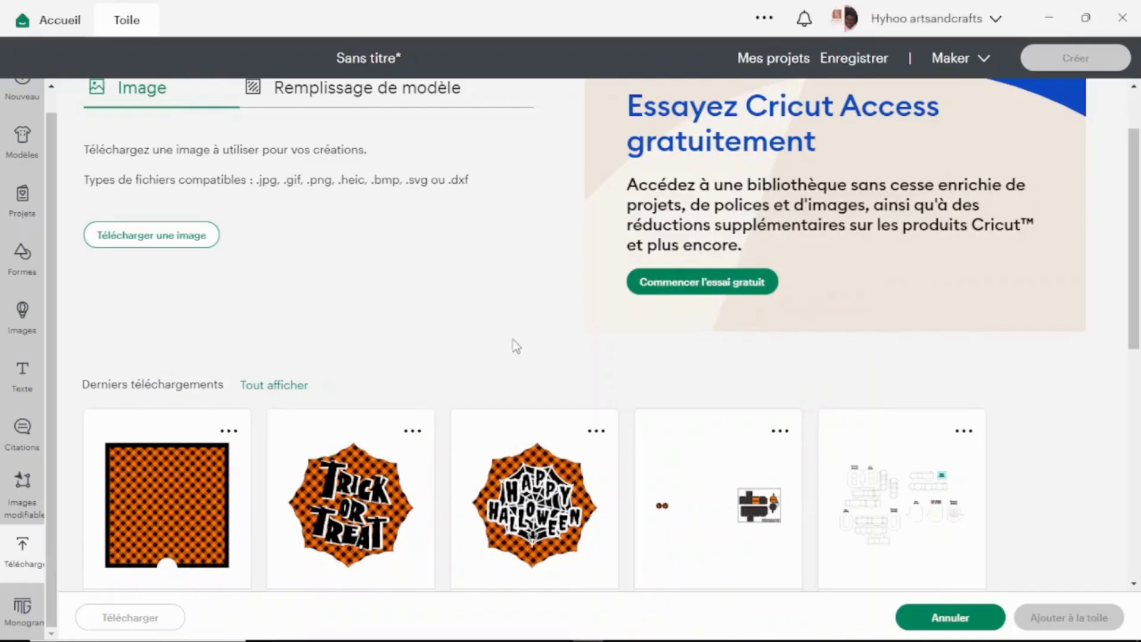
Add the box template, Happy Halloween, Trick or Treat and checkered paper uploads to the canvas together.
click(690, 438)
shift+click(503, 425)
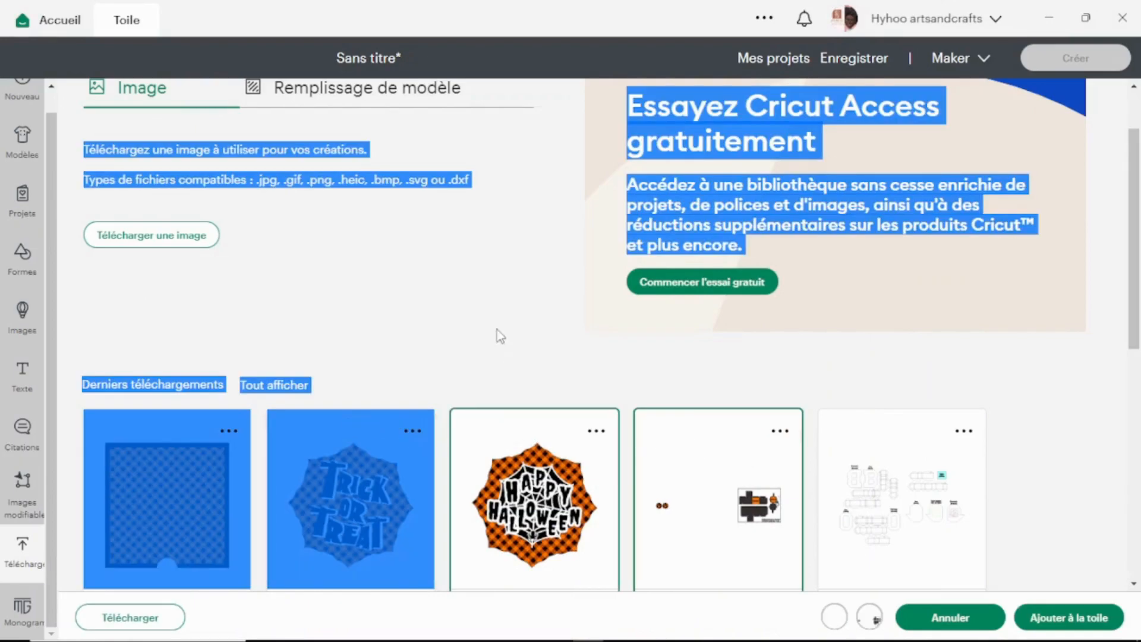
shift+click(378, 434)
shift+click(141, 422)
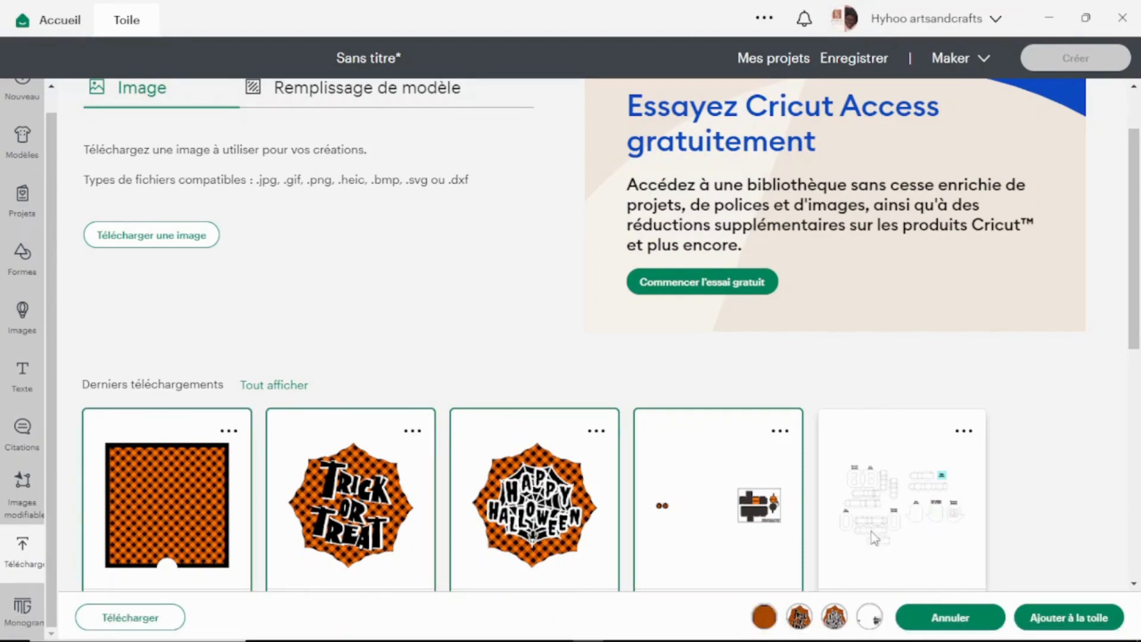
mouse_move(767, 620)
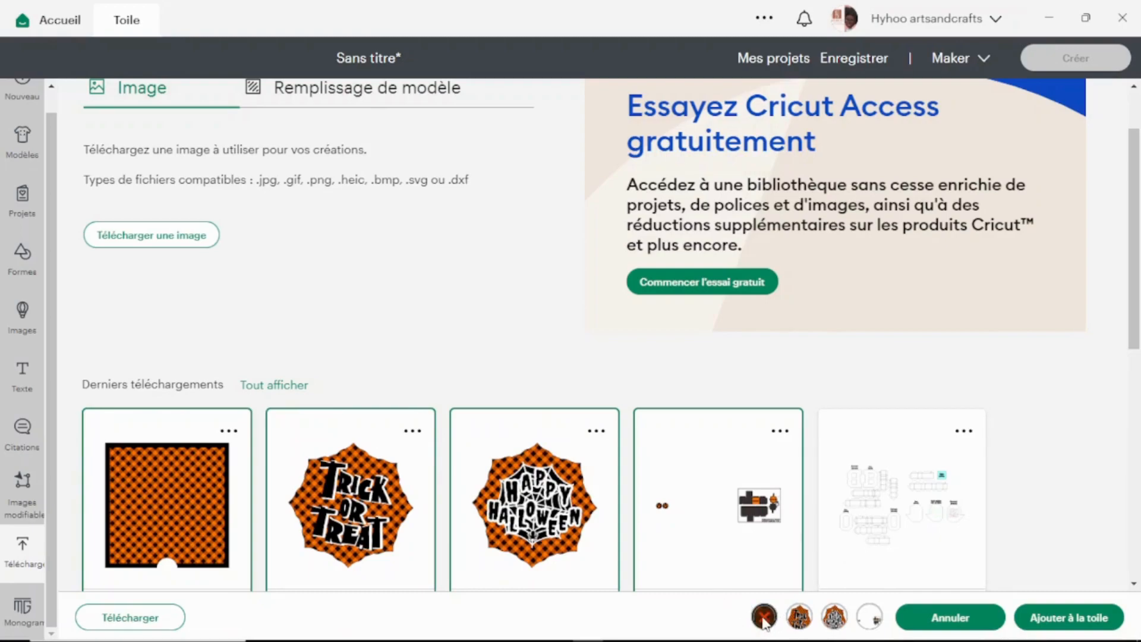
click(1106, 620)
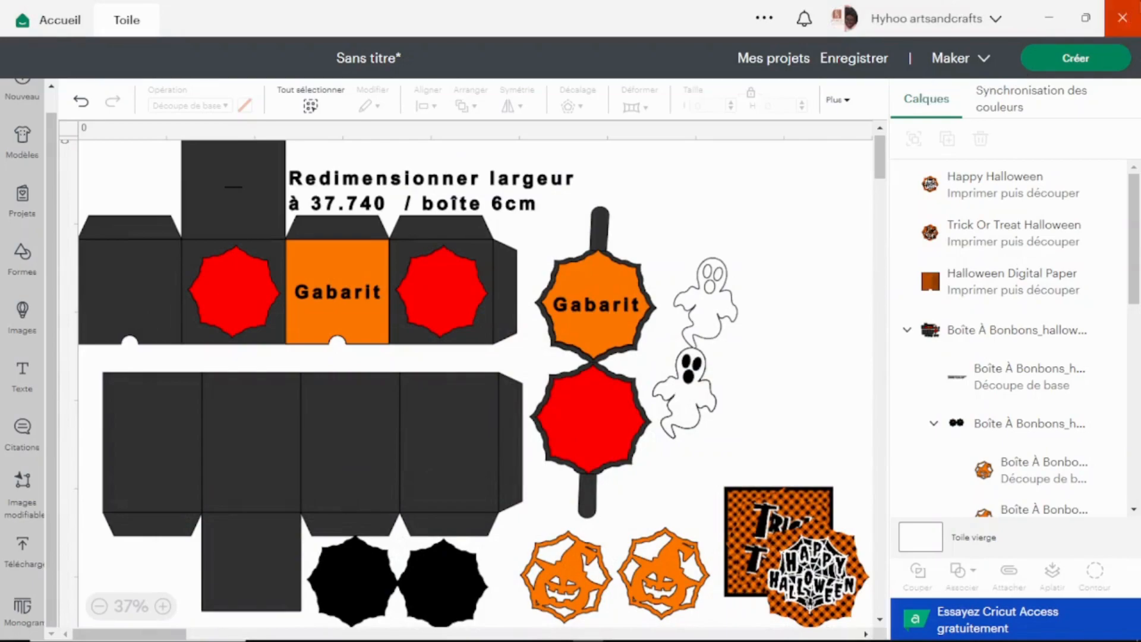
Save the project with the title Boîte à bonbons halloween.
click(856, 59)
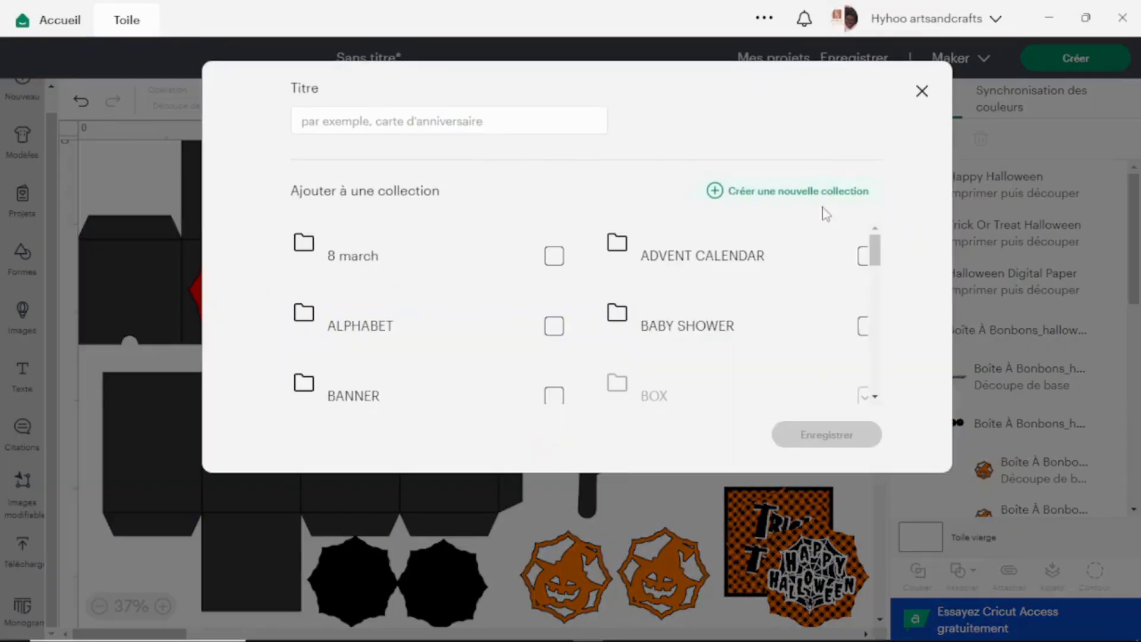
click(451, 123)
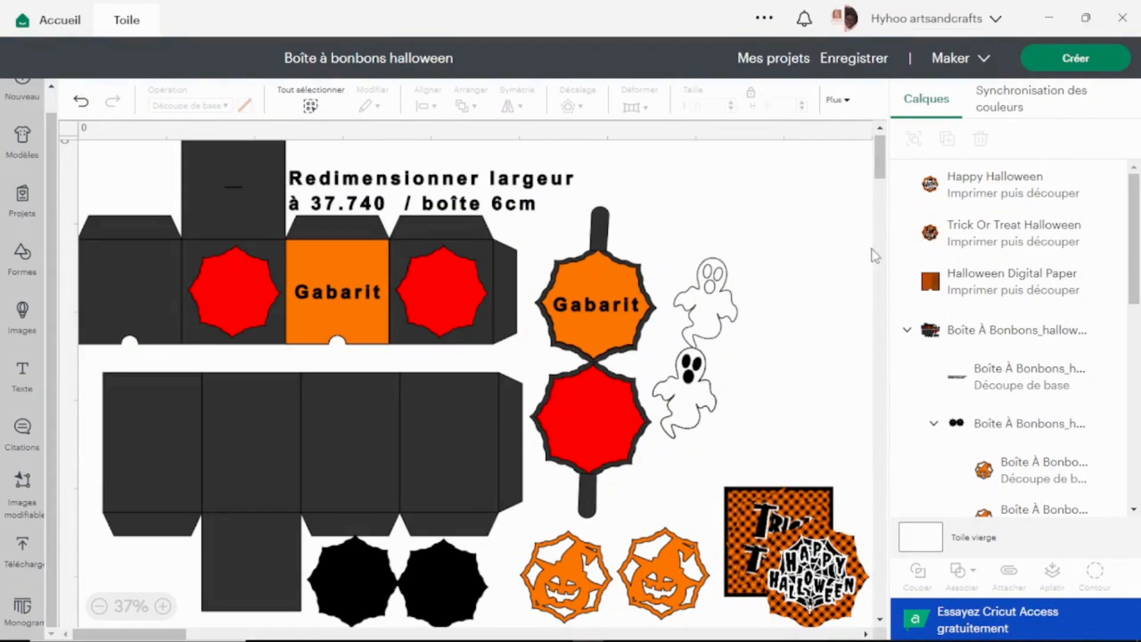
Set the blank canvas colour to light grey.
click(919, 538)
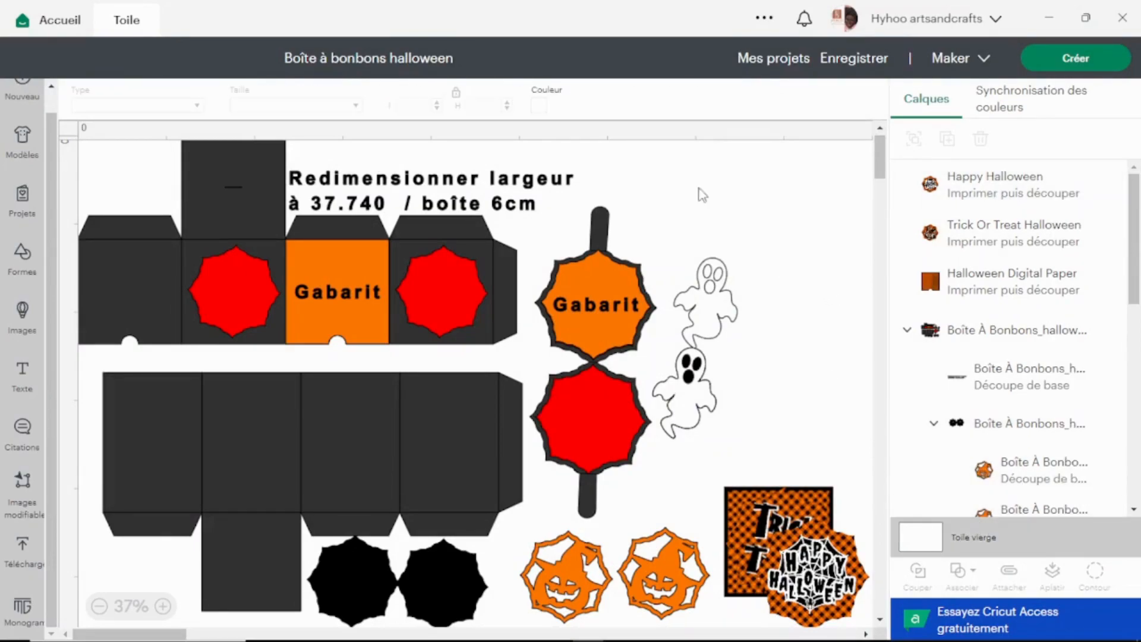
click(538, 106)
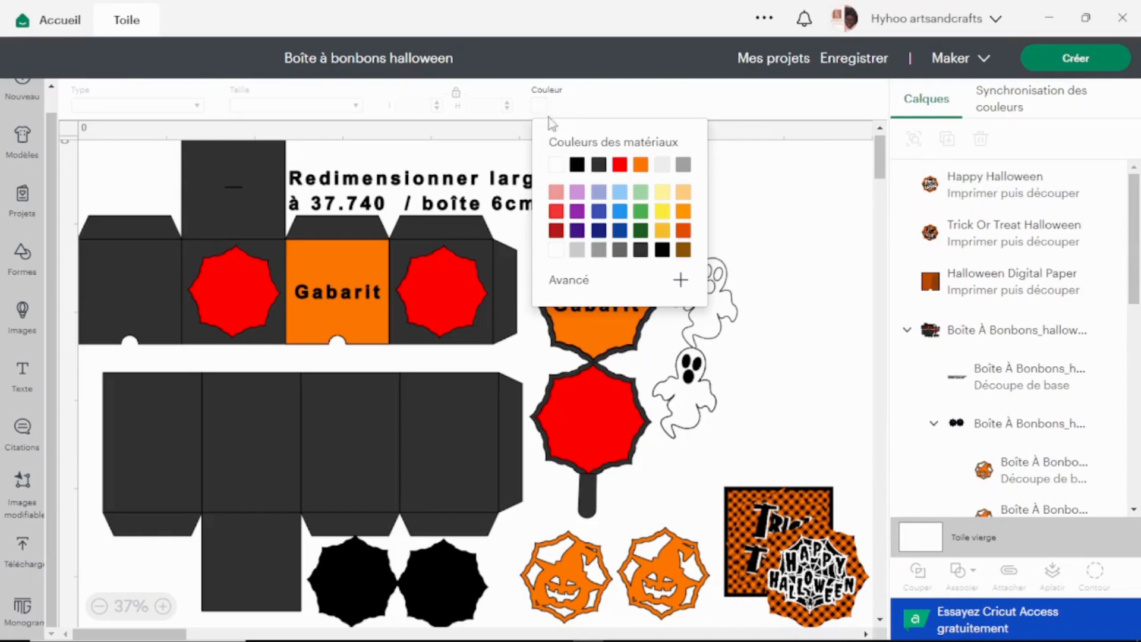
click(576, 249)
click(789, 237)
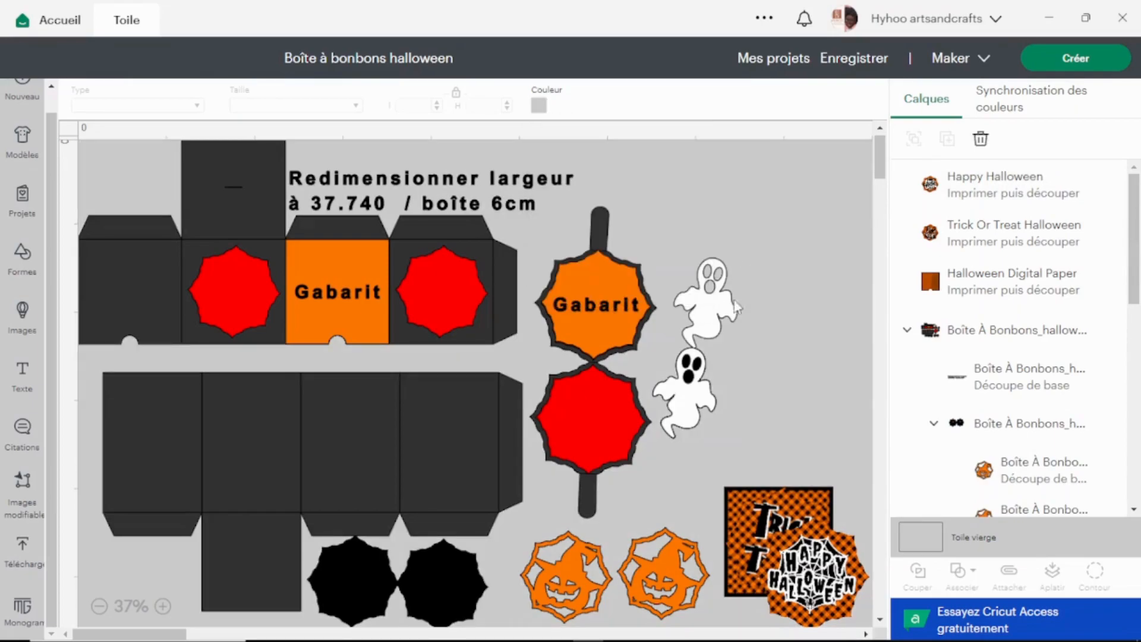
Check the dimensions of the orange square Gabarit layer inside the box template.
click(391, 287)
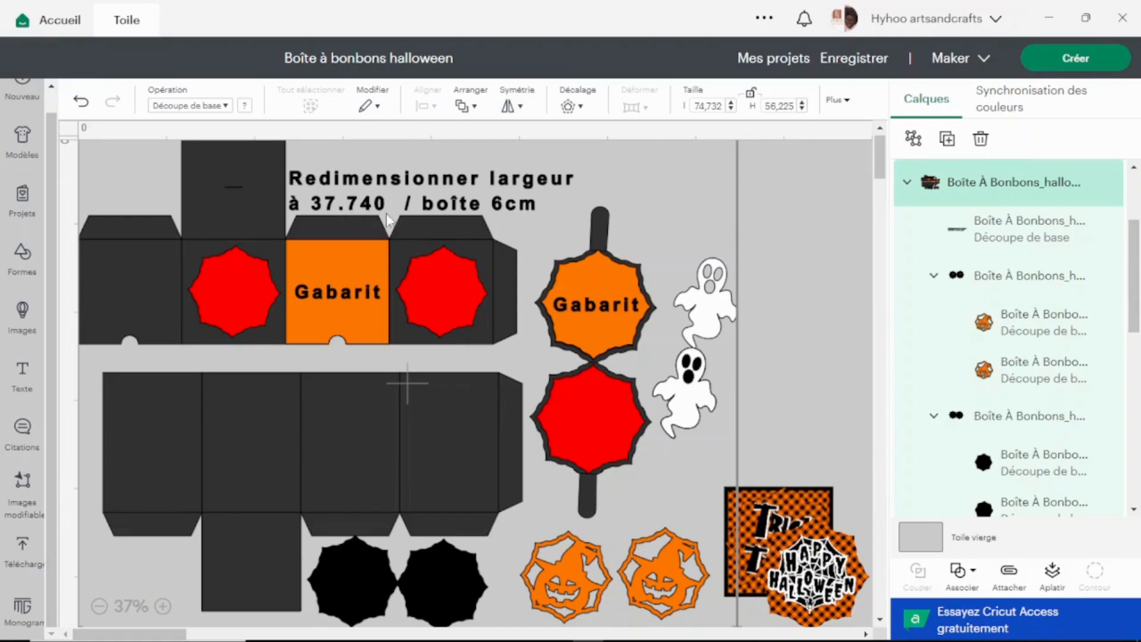
scroll(1046, 315, down, 3)
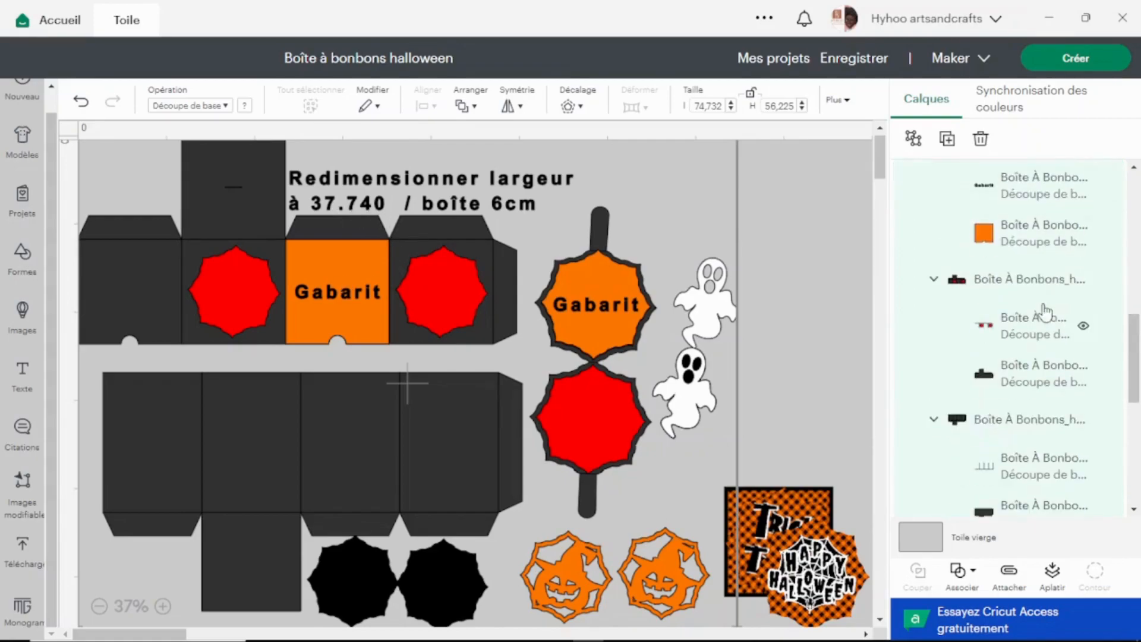
click(991, 232)
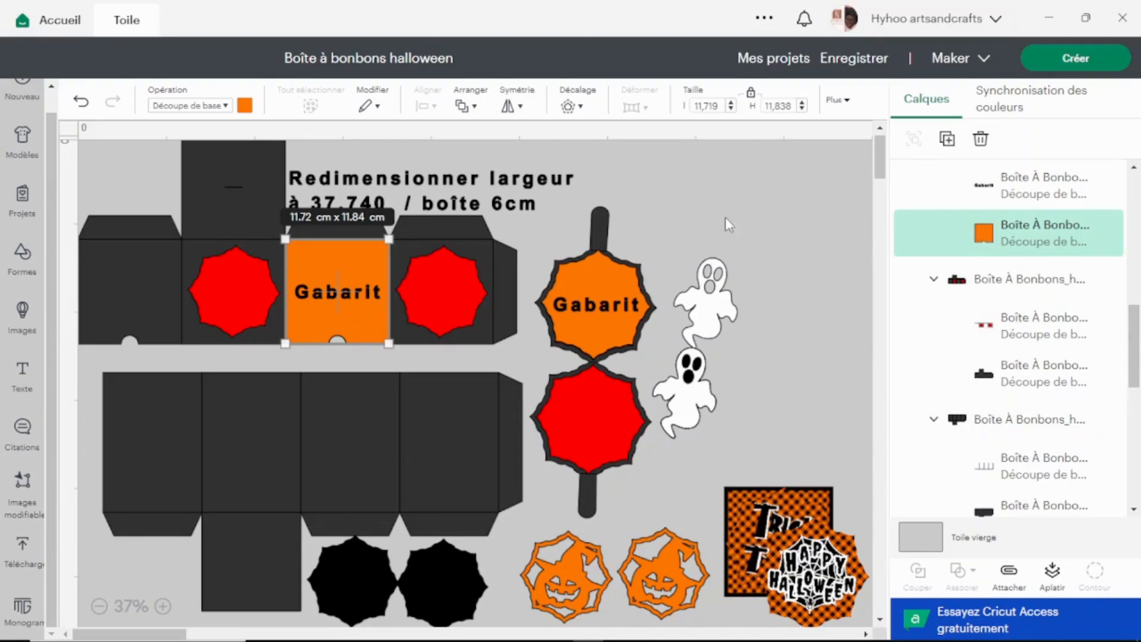
click(754, 208)
Set the width of the whole box template to 37.740 cm with its proportions locked.
click(603, 242)
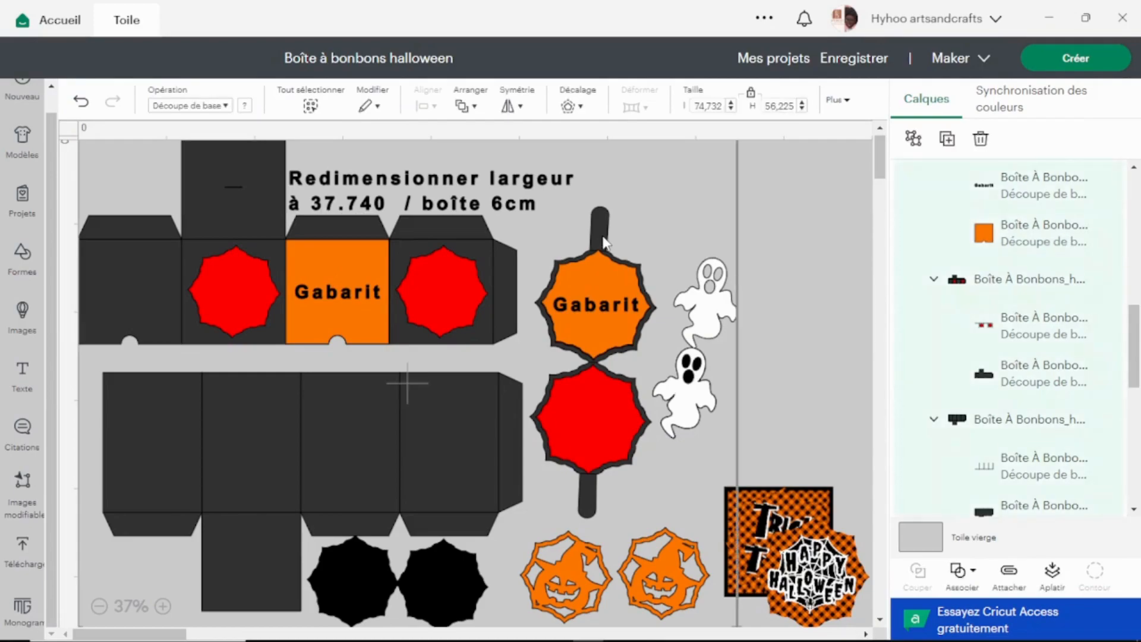
scroll(1010, 268, up, 5)
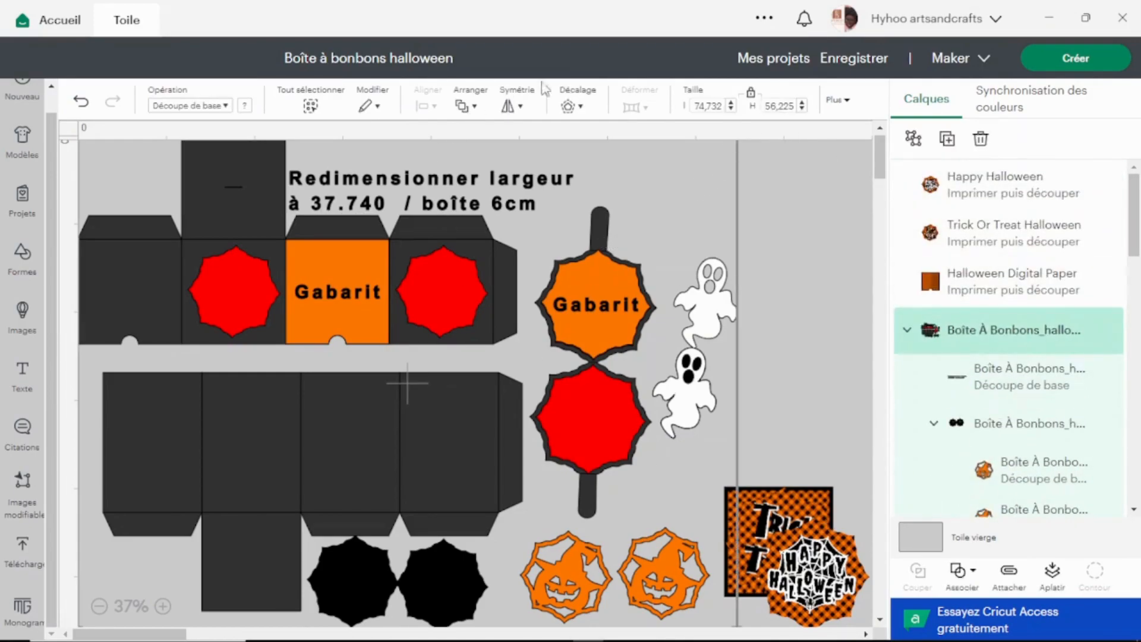
click(708, 105)
text(3)
key(Return)
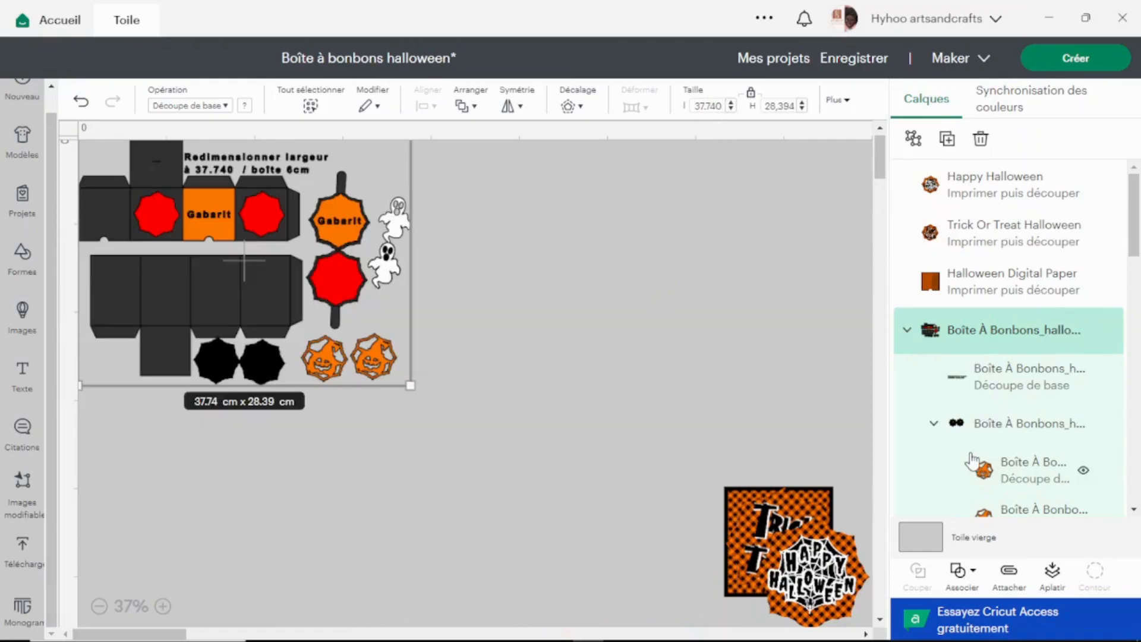
Check the dimensions of the orange square Gabarit layer in the resized box template.
scroll(972, 460, down, 5)
click(1022, 384)
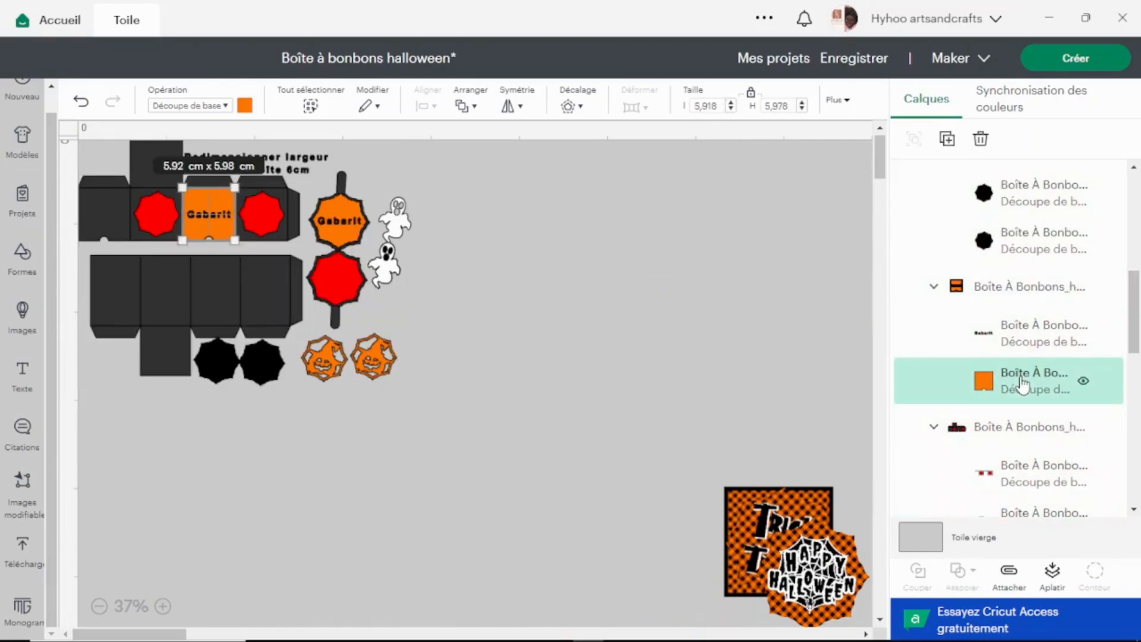
click(474, 253)
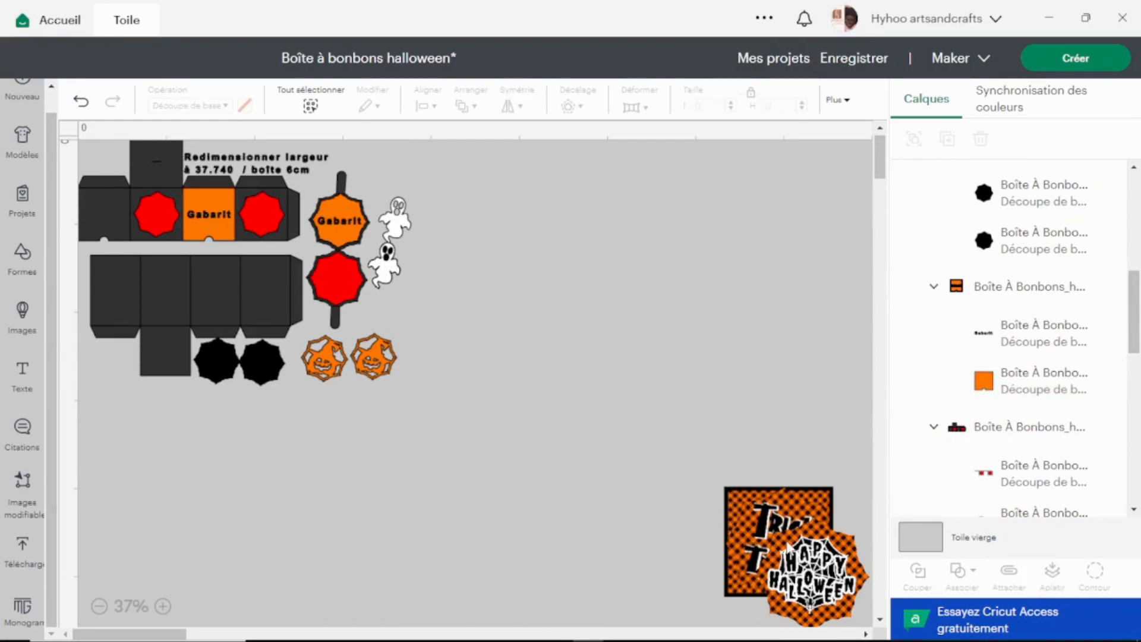
Move the Happy Halloween, Trick or Treat and checkered paper images together up beside the box template.
drag(686, 455, 871, 630)
drag(774, 562, 532, 281)
drag(627, 355, 552, 296)
drag(539, 257, 491, 250)
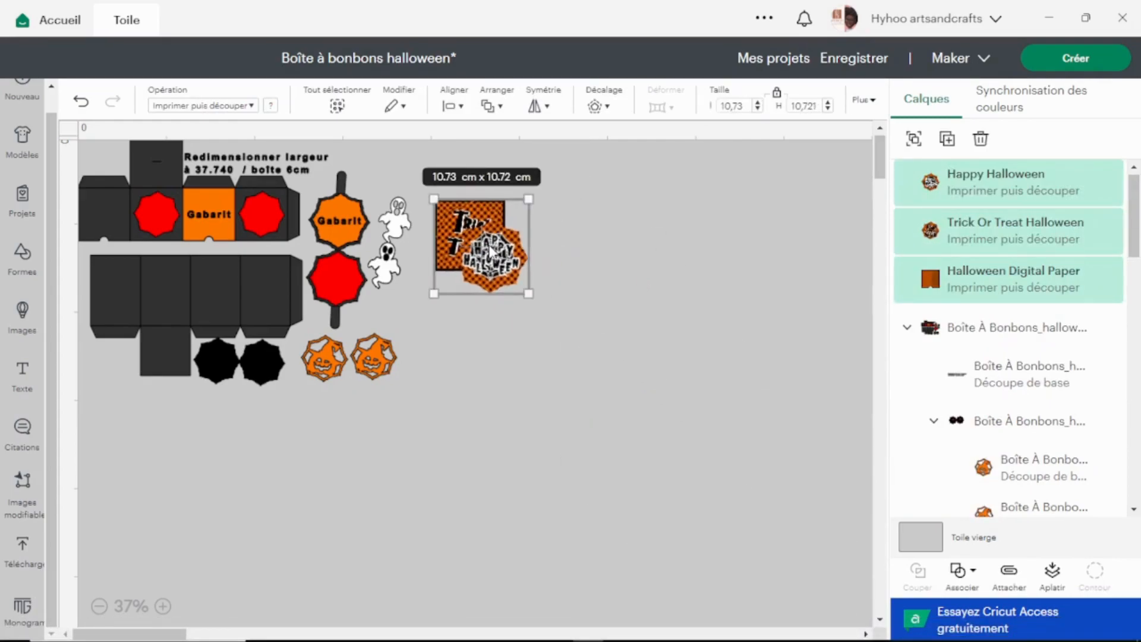
Delete the resizing instruction text layer from the box template.
scroll(491, 250, up, 3)
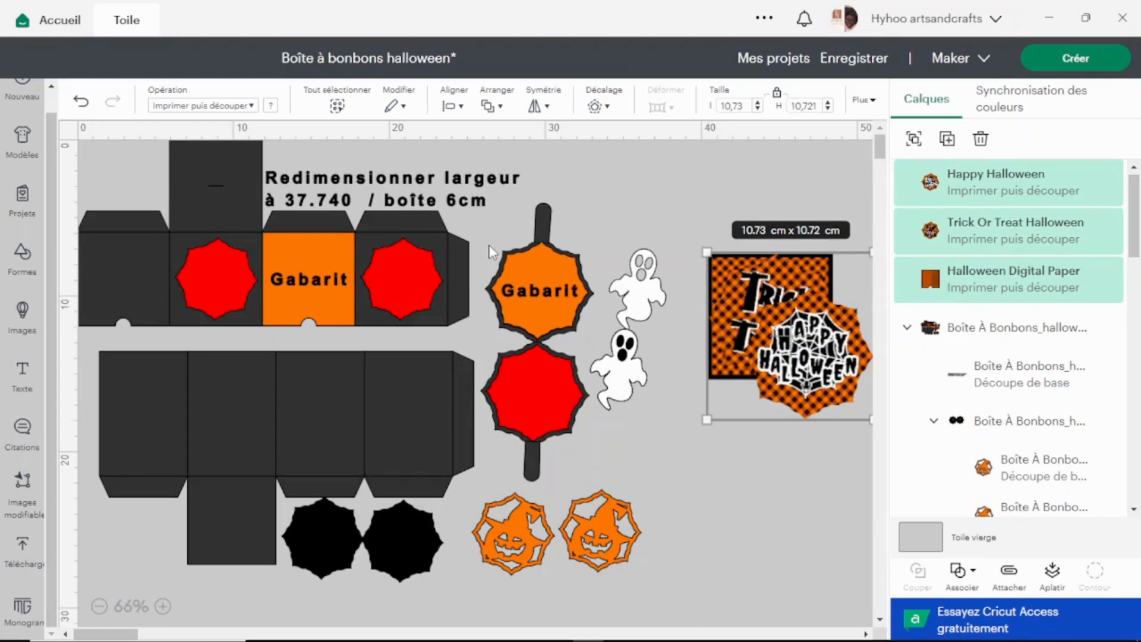
click(995, 383)
click(980, 138)
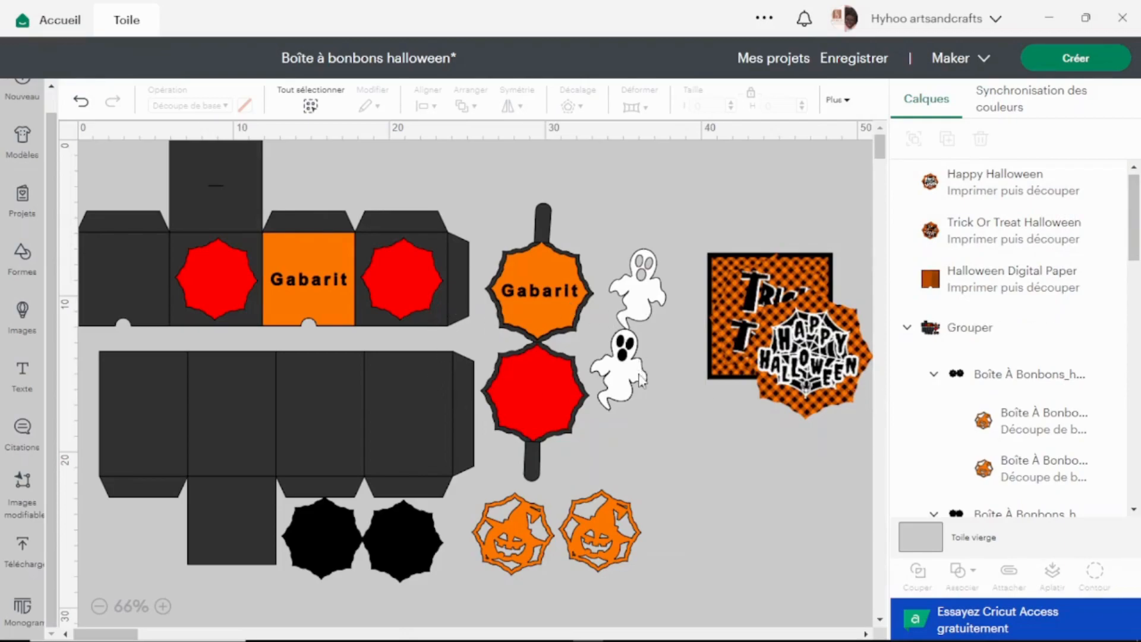
Change the fold-line layers of both box parts and the octagonal handle piece from basic cut to Rainer (score).
scroll(930, 386, down, 5)
scroll(927, 390, down, 5)
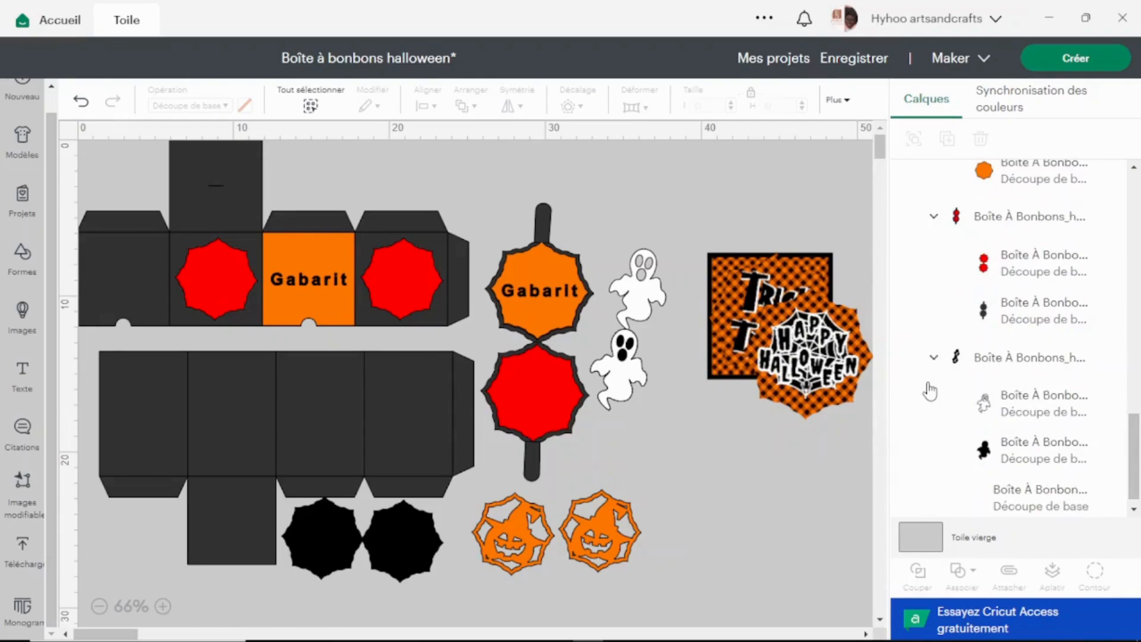
click(1046, 256)
drag(1135, 437, 1135, 355)
click(1034, 321)
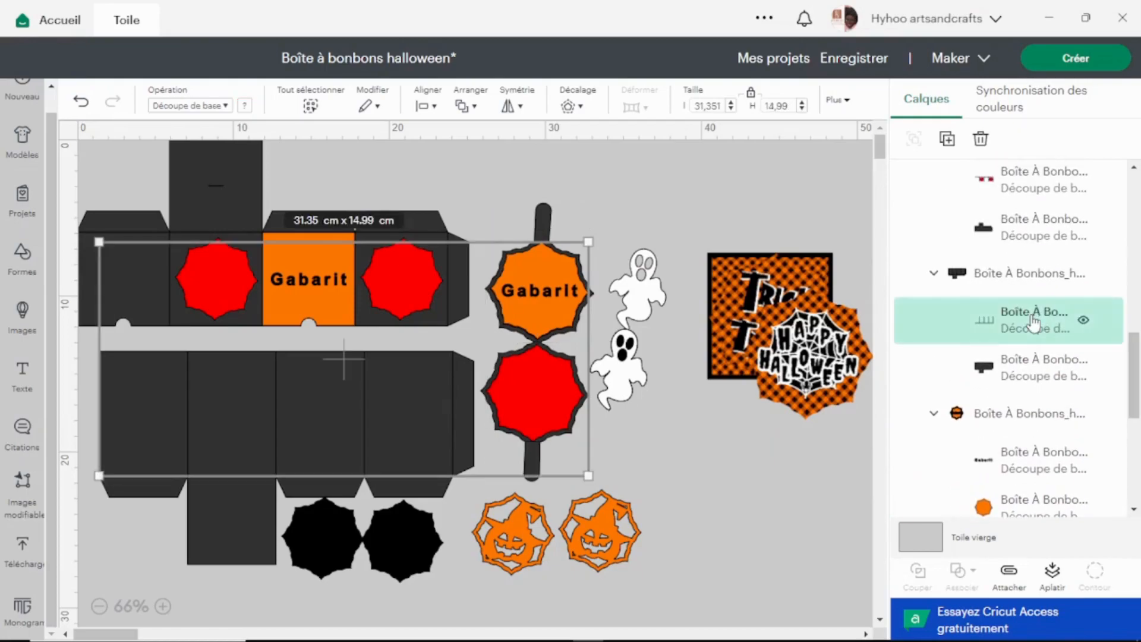
shift+click(1023, 192)
drag(1137, 345, 1139, 213)
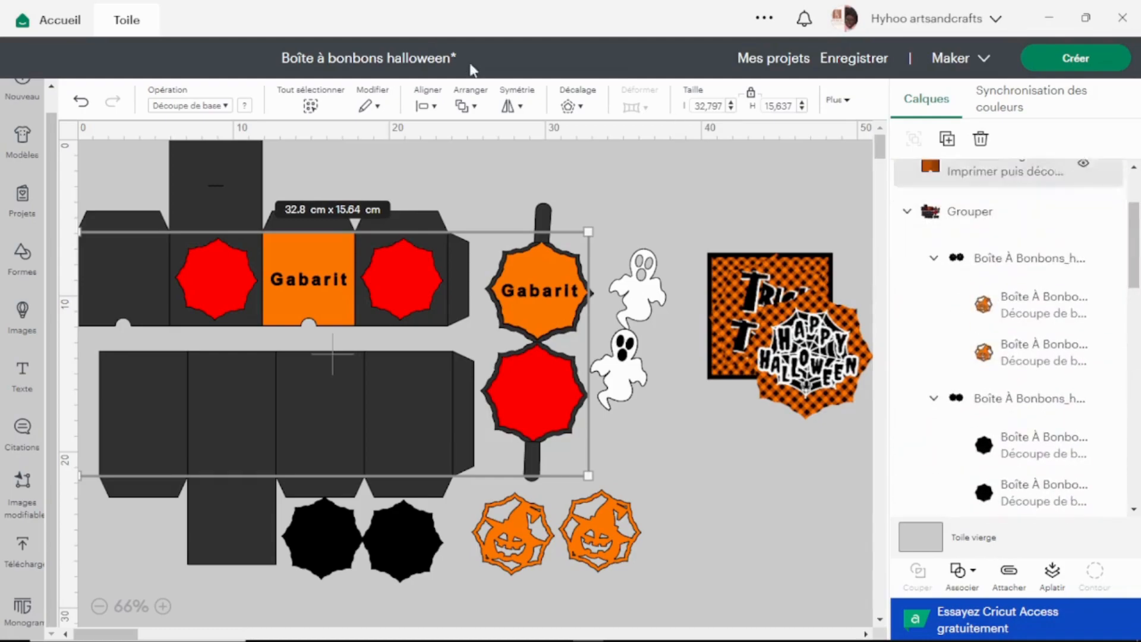
click(226, 111)
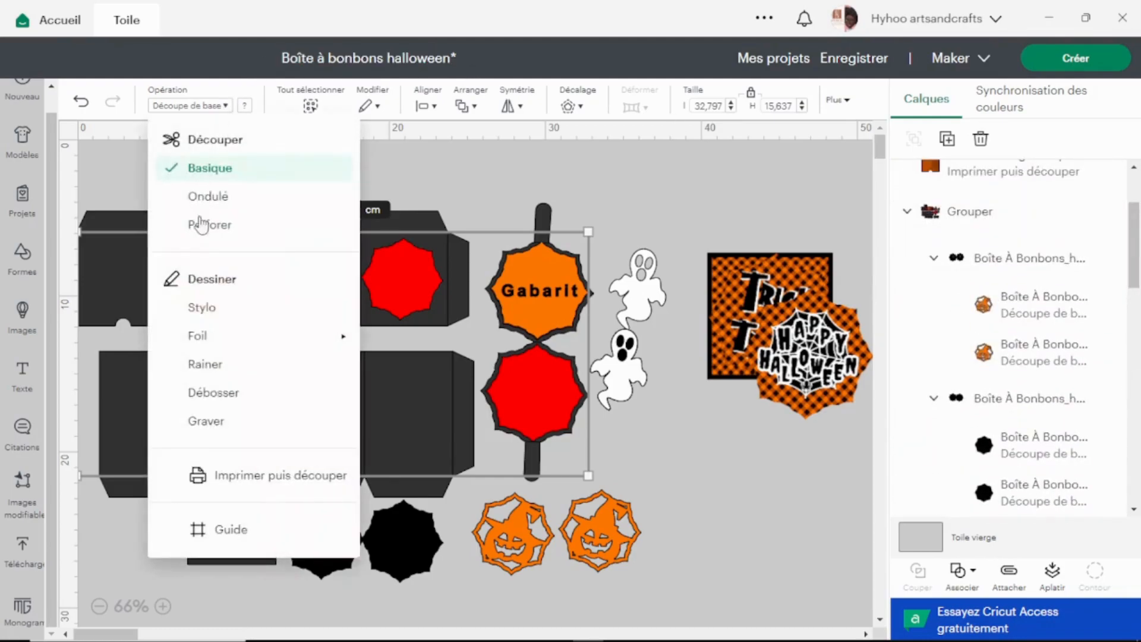
click(230, 368)
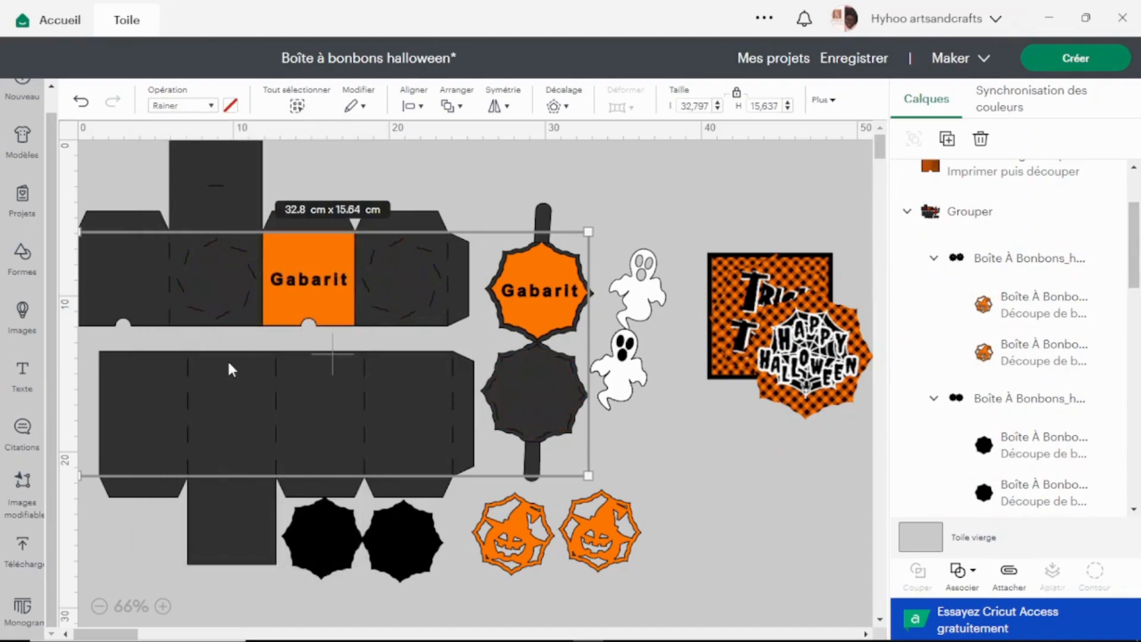
Ungroup the box template and move the octagonal and square Gabarit pieces off the black parts into empty canvas space.
click(652, 447)
click(554, 275)
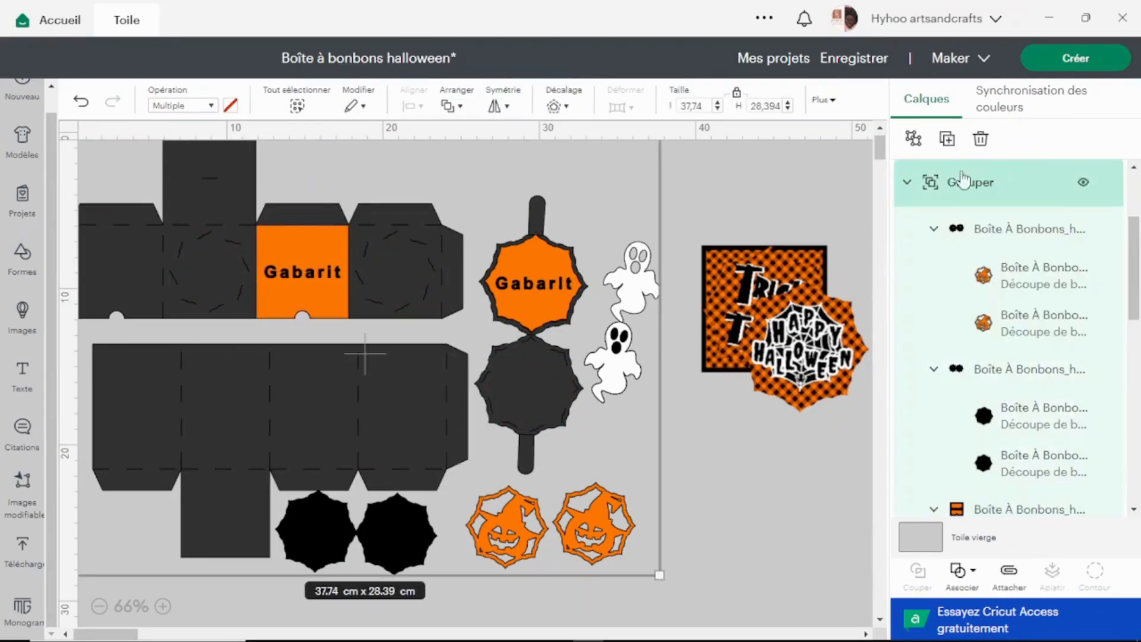
click(915, 139)
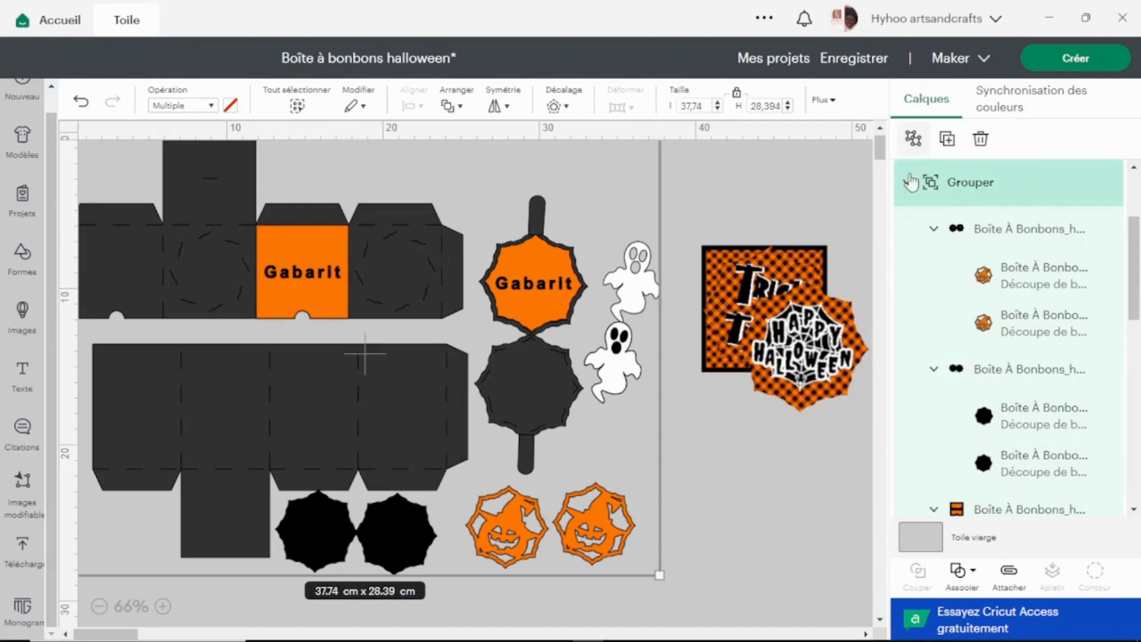
click(770, 457)
drag(549, 267, 668, 178)
drag(312, 259, 717, 441)
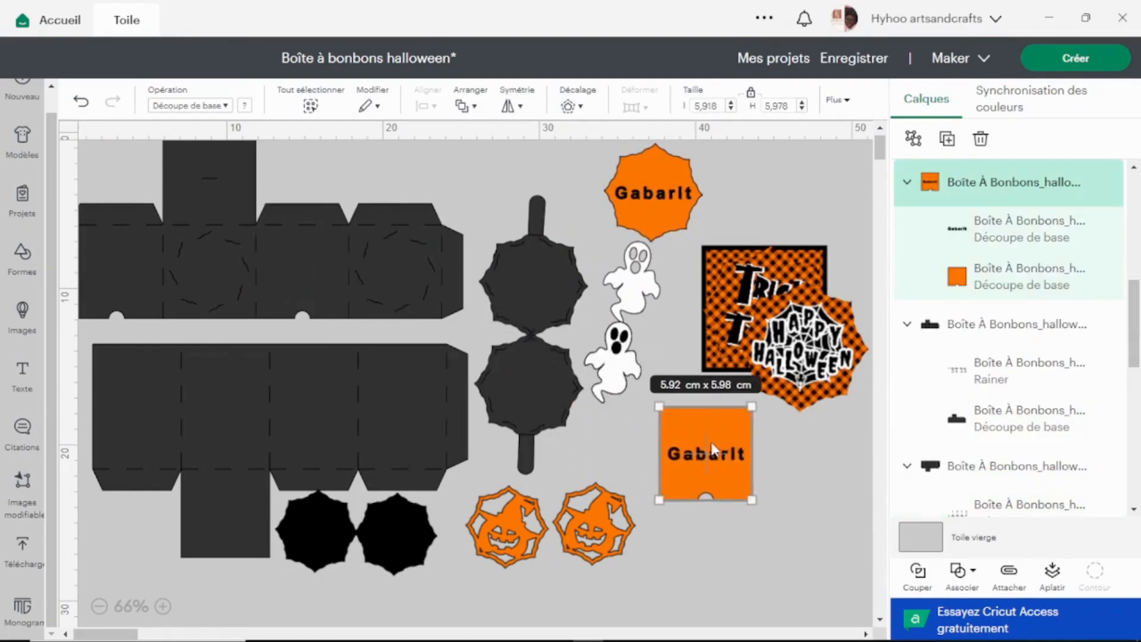
Attach the score lines to their black cut shapes on the octagonal piece, the upper box part and the lower box part.
click(510, 381)
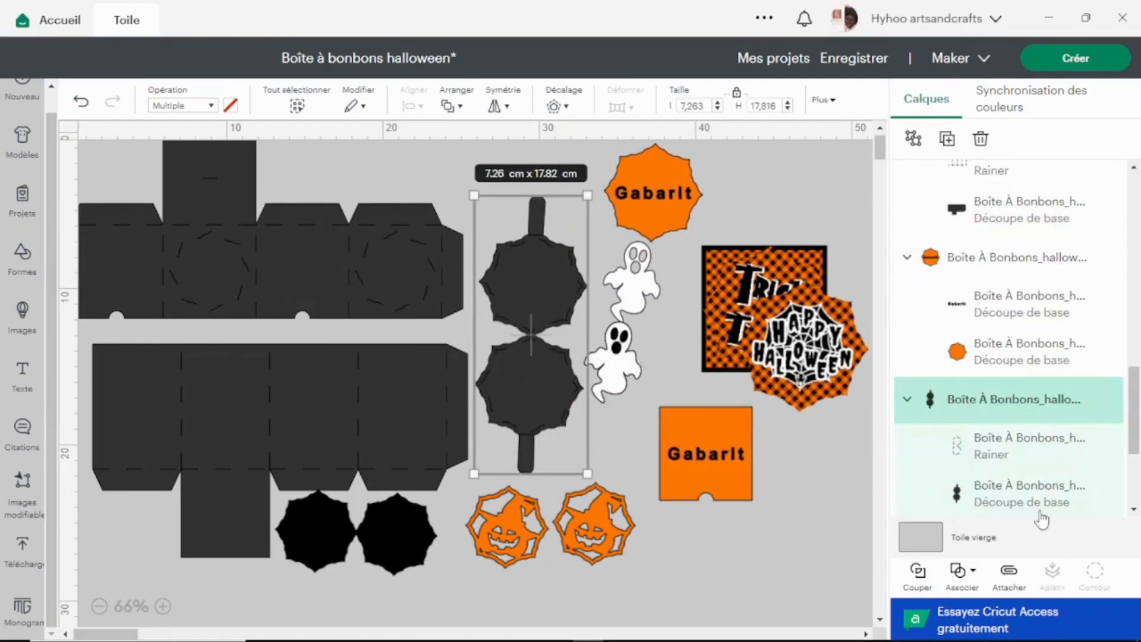
click(1013, 577)
click(424, 291)
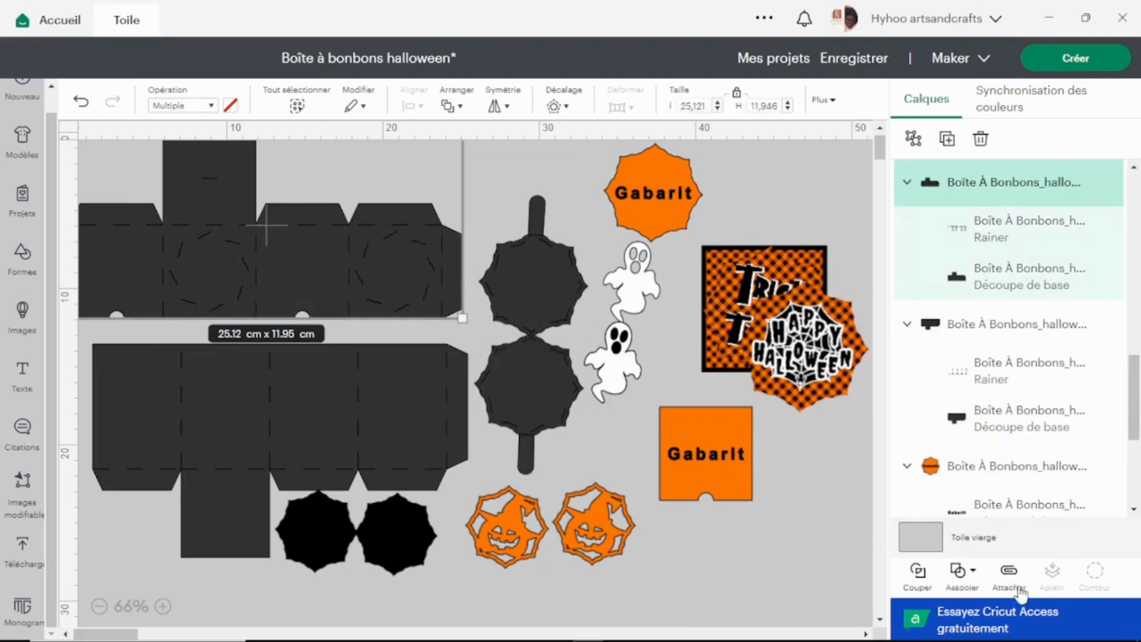
click(279, 450)
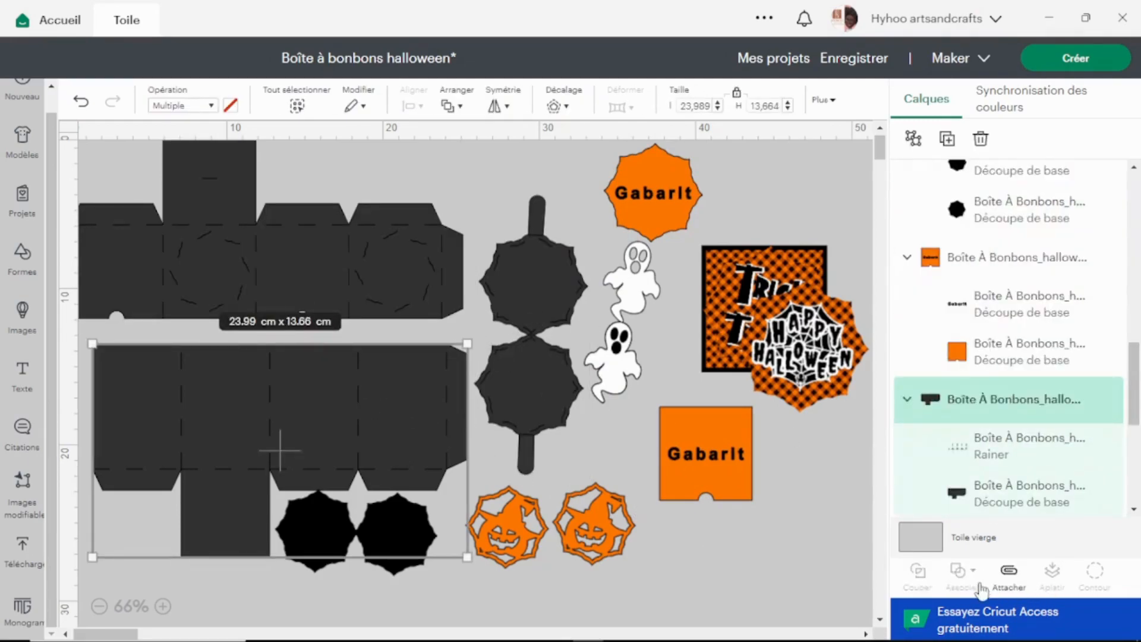
click(1014, 573)
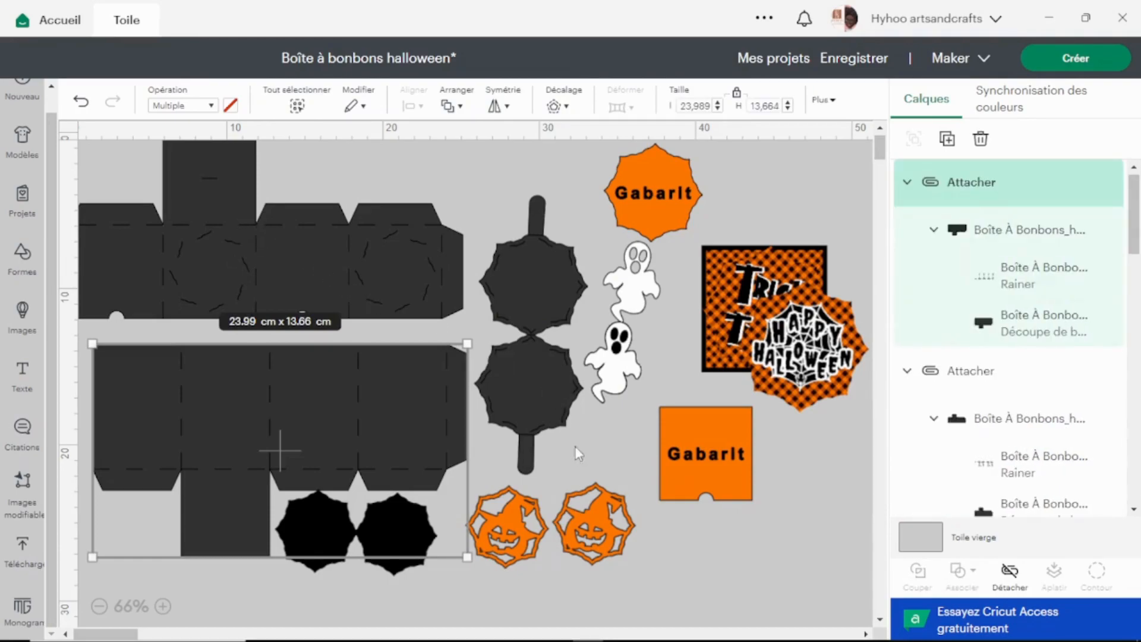
Spread out the pumpkin octagons, Happy Halloween, Trick or Treat and square Gabarit so the checkered paper stands alone.
drag(618, 550, 578, 587)
drag(793, 381, 802, 514)
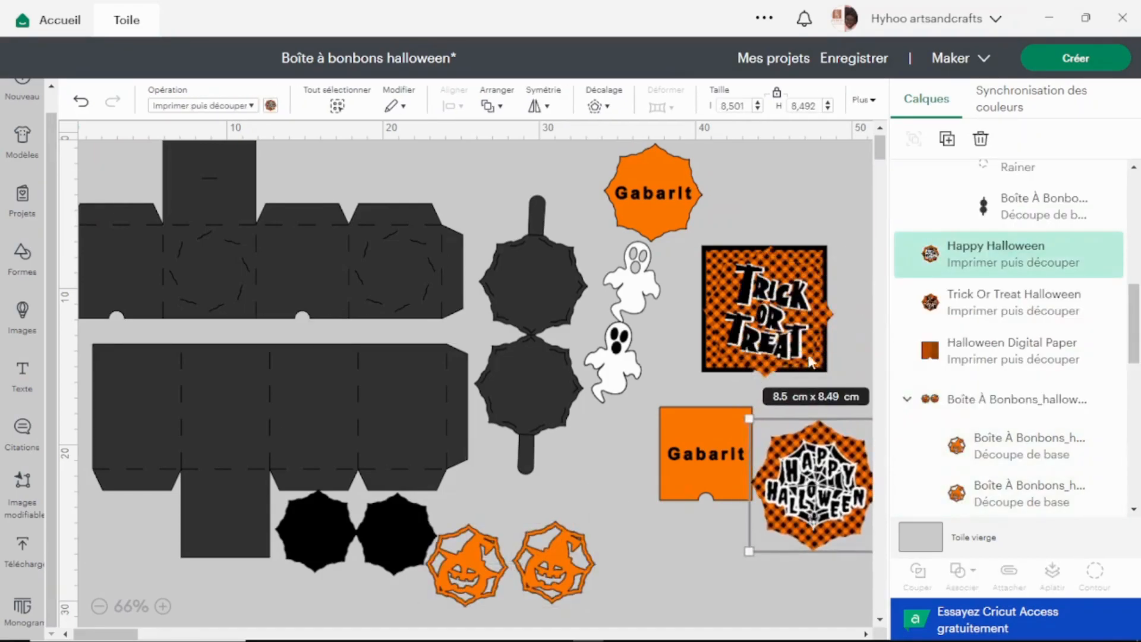
drag(783, 302, 719, 565)
drag(711, 429, 647, 432)
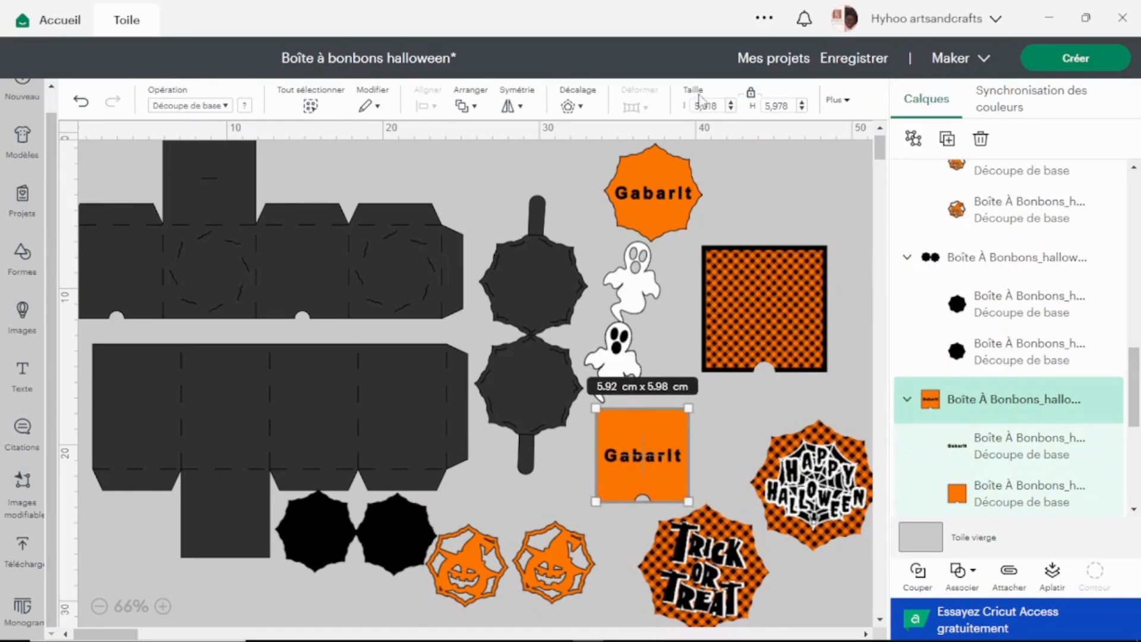
Set the checkered Halloween Digital Paper's width to 5.918 cm to match the square Gabarit.
click(755, 287)
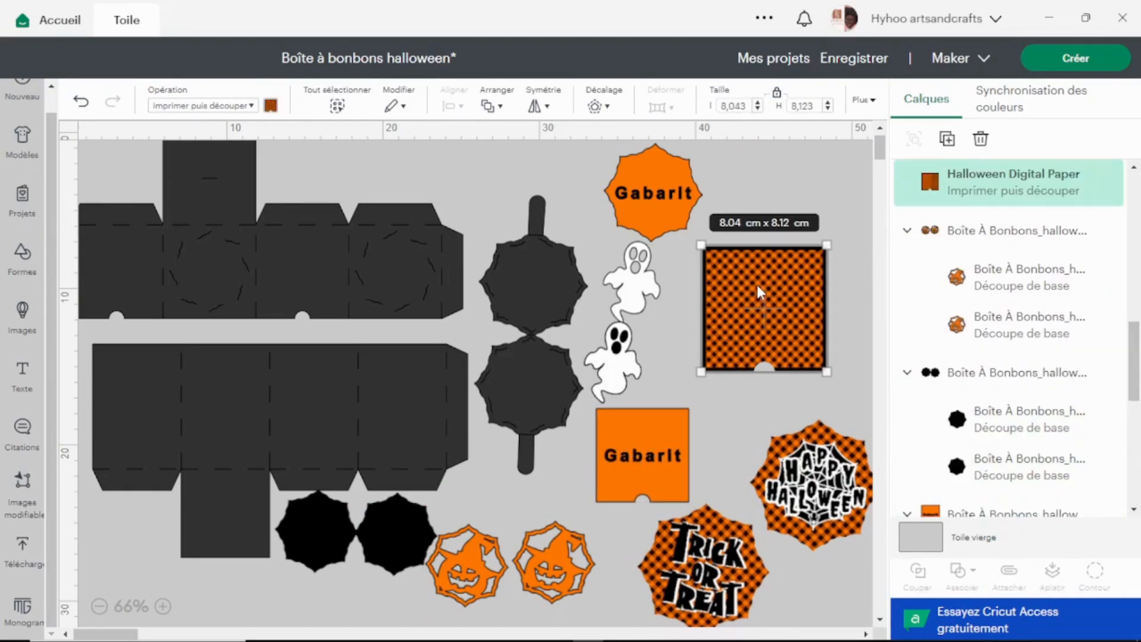
click(737, 106)
text(5,918)
key(Return)
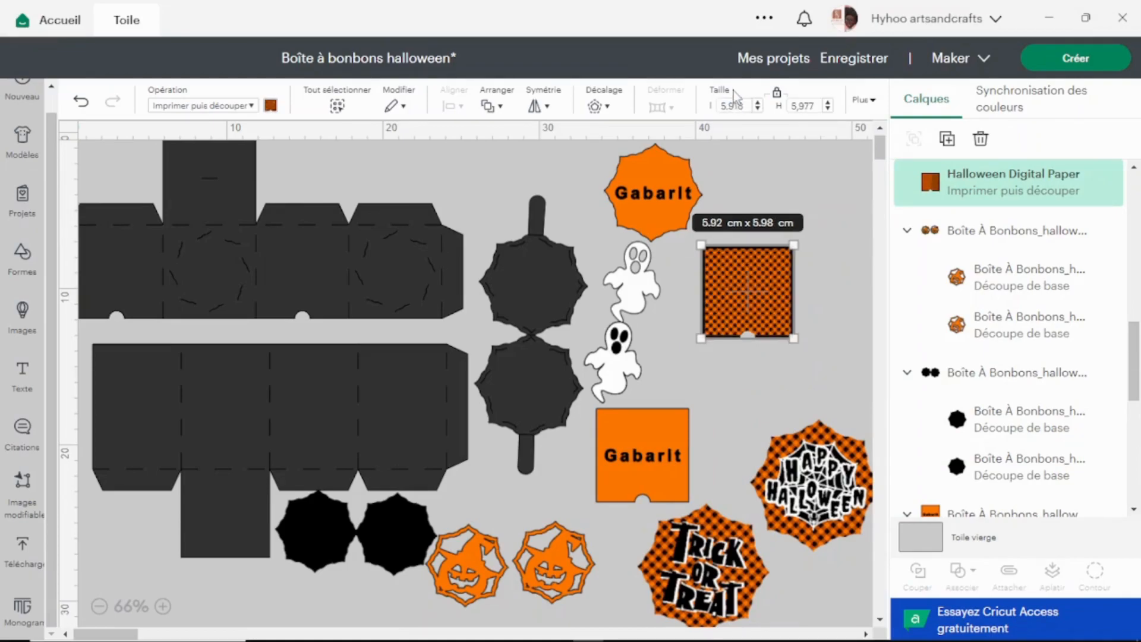
Bring the checkered paper, Happy Halloween and Trick or Treat images to the very front of the layer order.
mouse_move(756, 287)
mouse_down()
mouse_move(297, 276)
mouse_move(312, 291)
mouse_move(731, 287)
mouse_move(768, 302)
mouse_up()
click(494, 105)
click(827, 281)
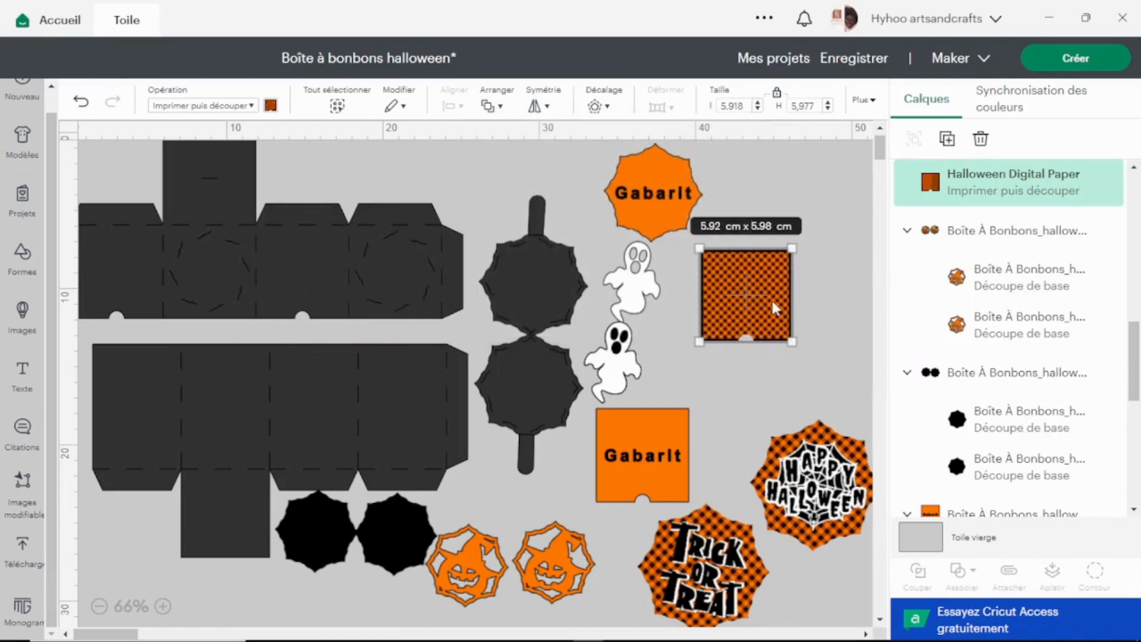
shift+click(813, 486)
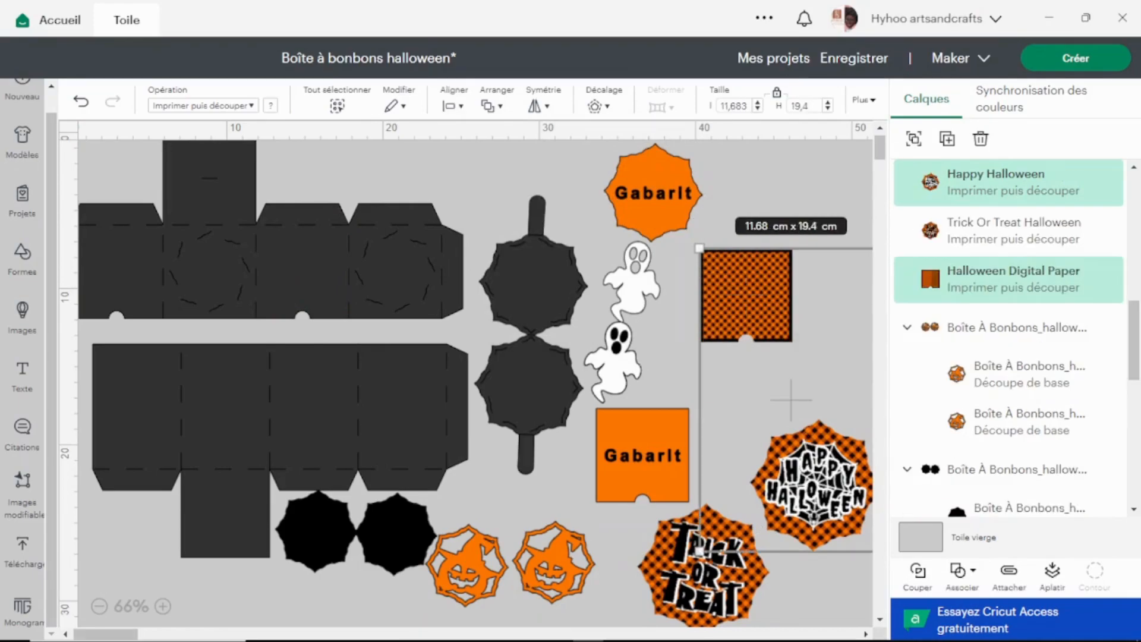
shift+click(705, 586)
click(492, 106)
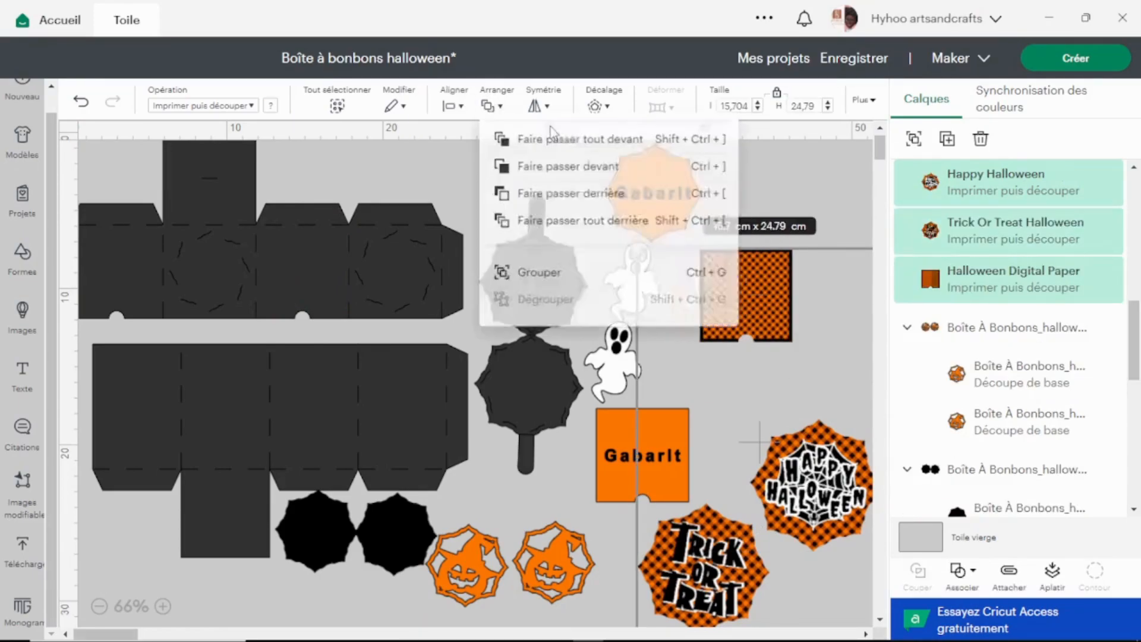
click(596, 156)
Place the checkered paper on the upper box part's third panel, aligned with the panel's edges and notch.
click(808, 167)
click(728, 276)
drag(728, 276, 290, 256)
click(705, 245)
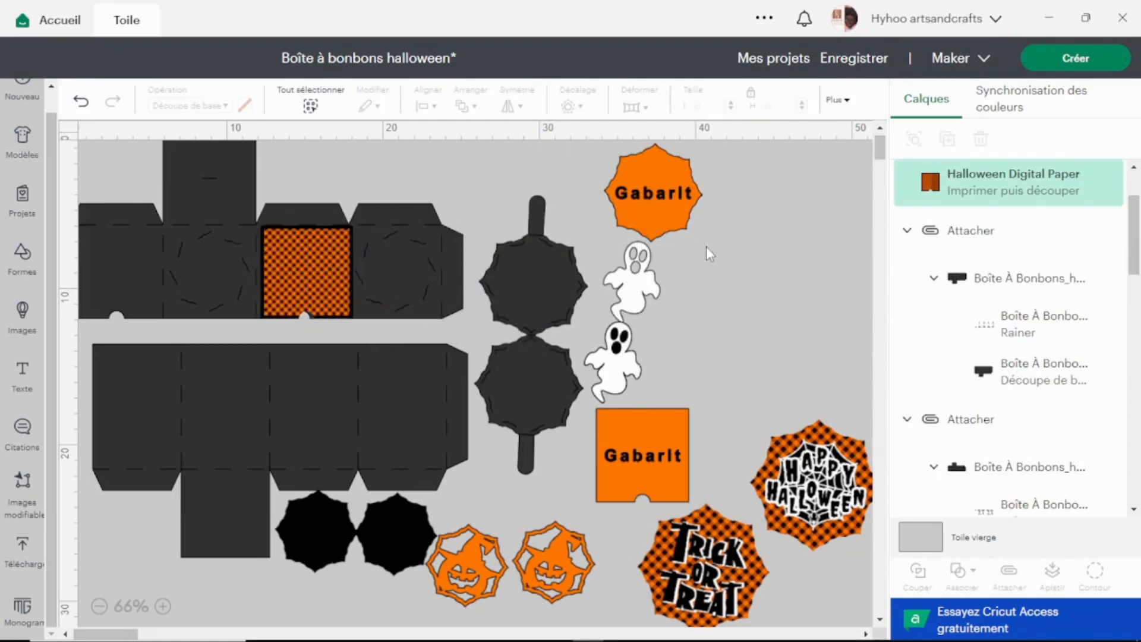
drag(326, 254, 322, 251)
click(471, 194)
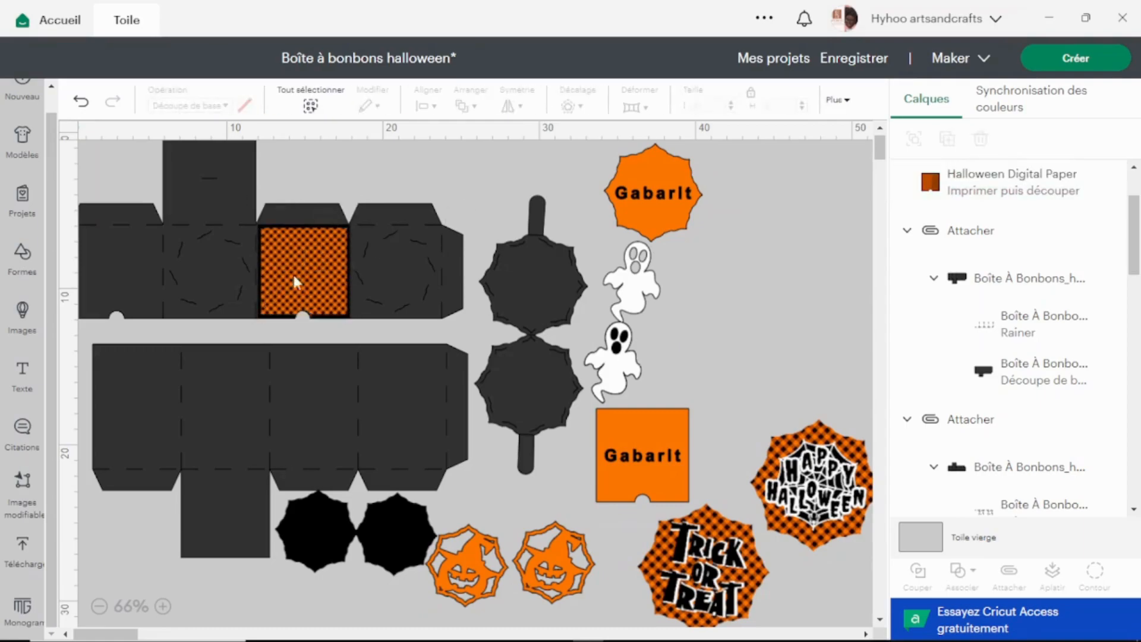
Duplicate the checkered paper and place the copy over the notched first panel of the upper box part.
click(305, 262)
right_click(305, 261)
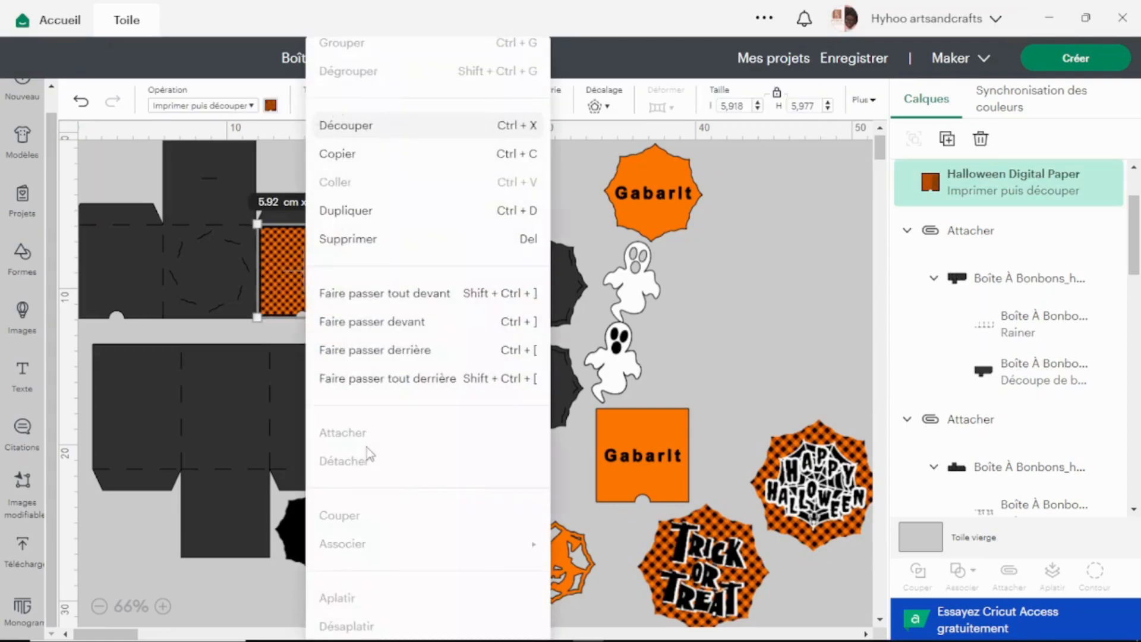
click(387, 213)
drag(146, 213, 88, 282)
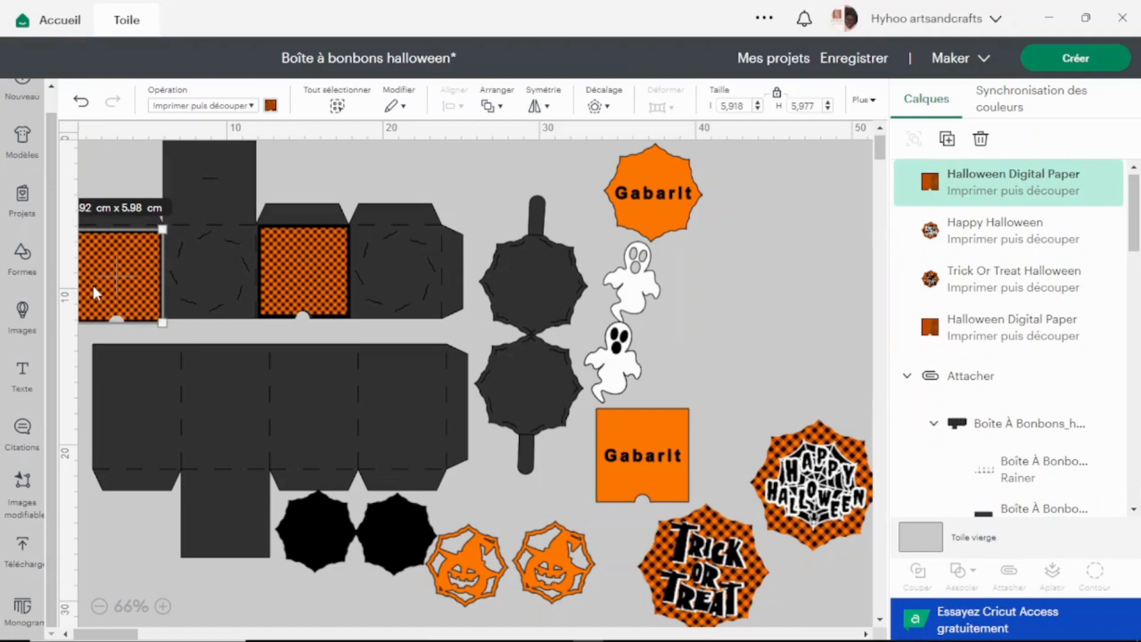
key(ctrl+a)
scroll(92, 283, down, 1)
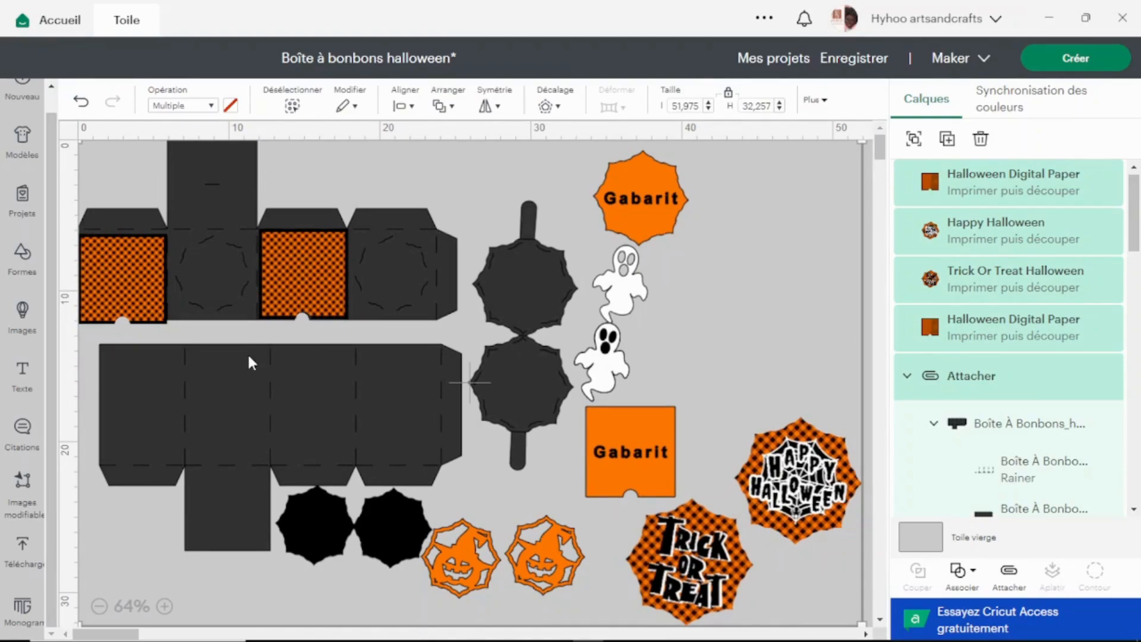
scroll(248, 358, down, 5)
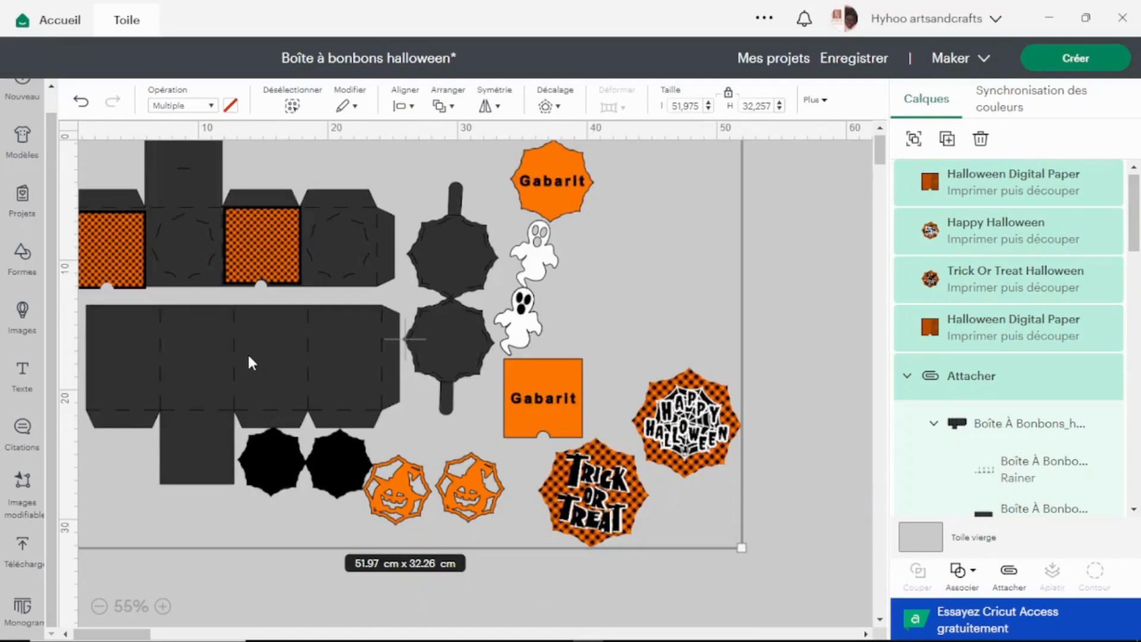
scroll(249, 355, up, 2)
scroll(248, 355, down, 3)
drag(574, 504, 3, 404)
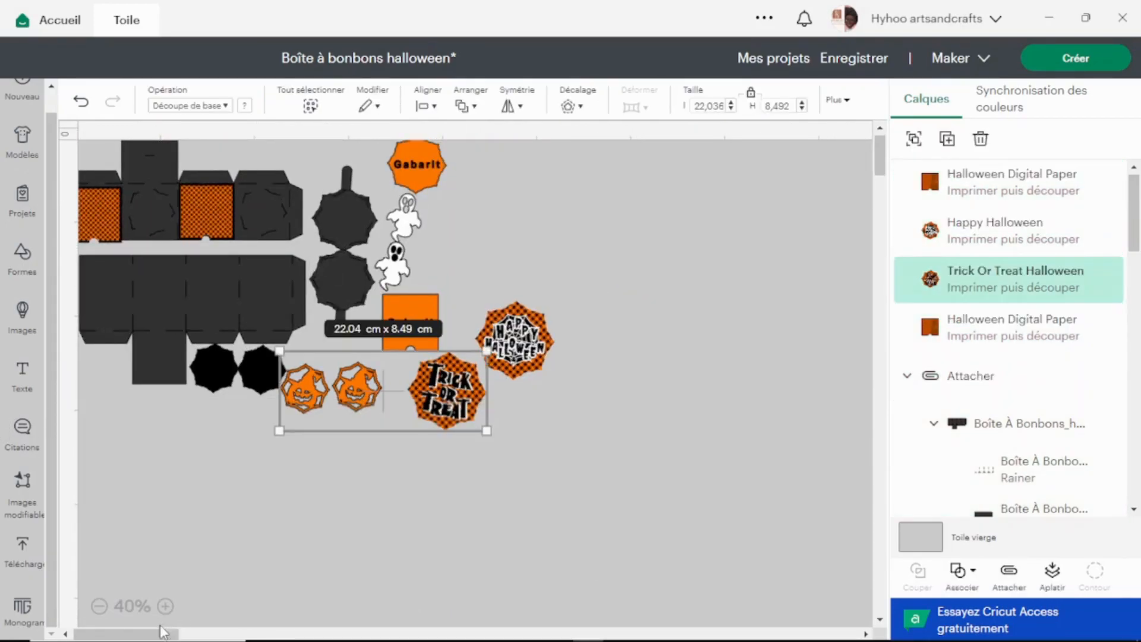
drag(169, 633, 198, 634)
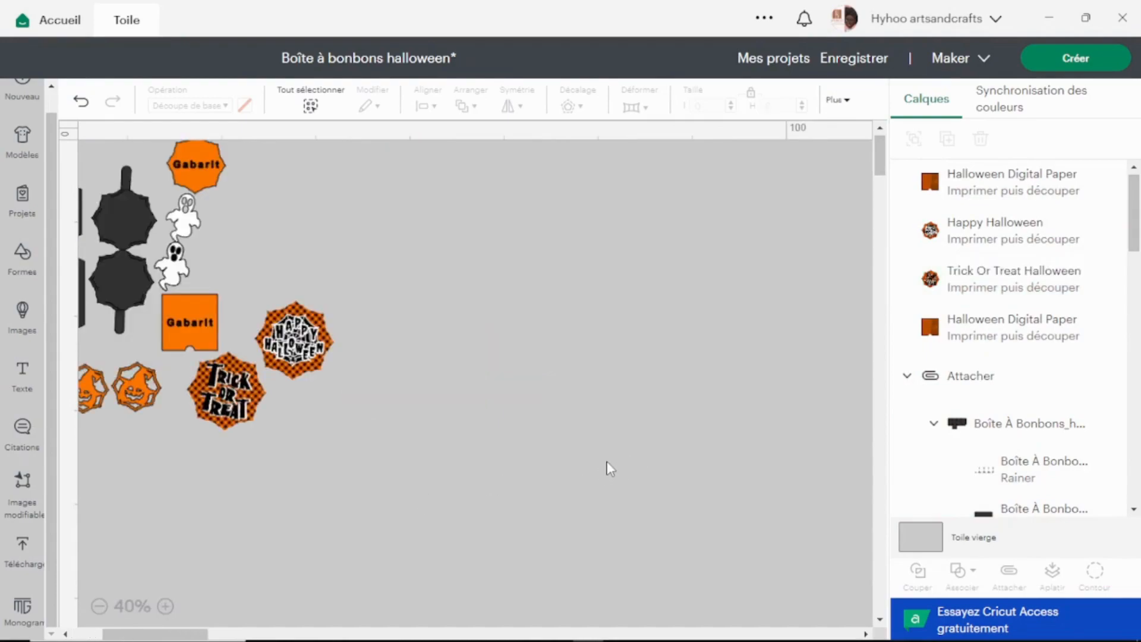
key(ctrl+a)
key(ctrl+0)
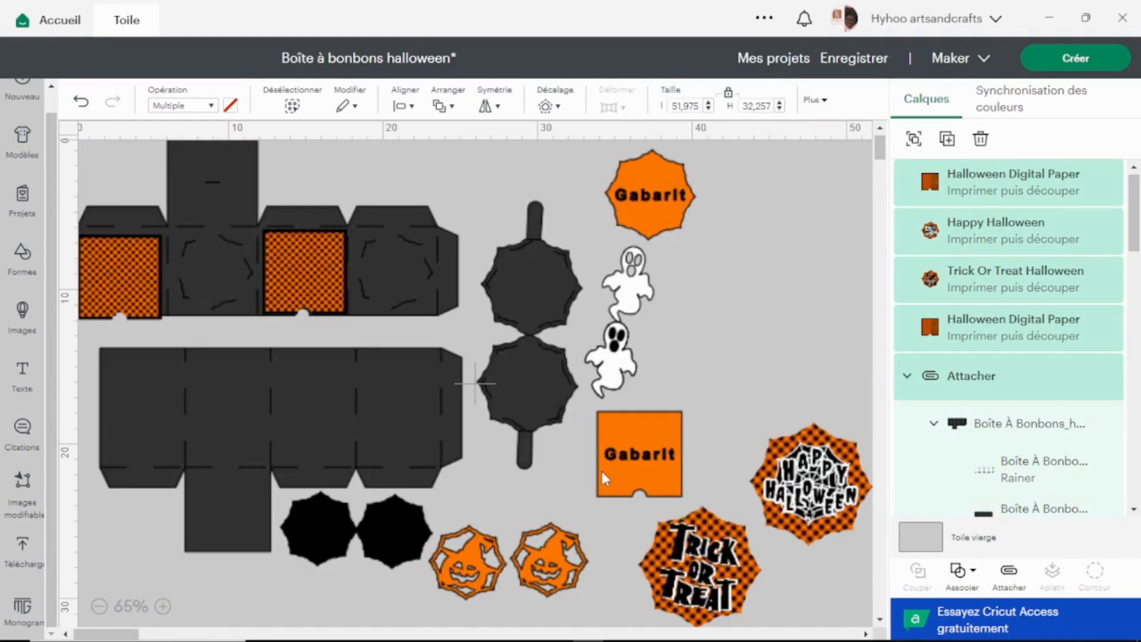
click(755, 244)
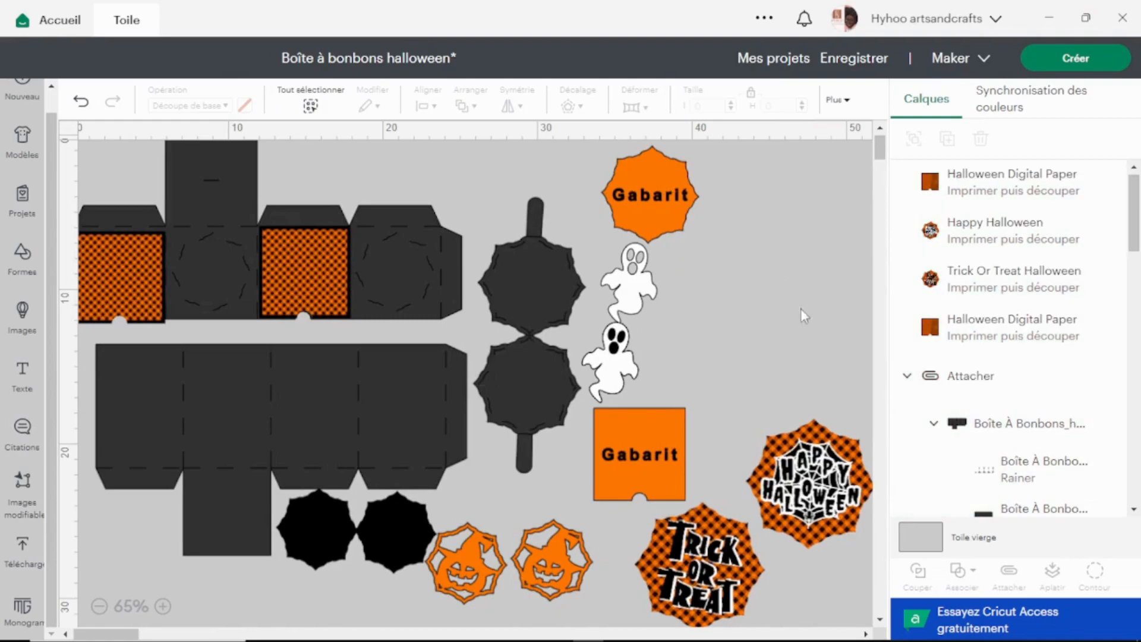
Set the Happy Halloween image's width to 6.303 cm with proportions locked, matching the octagonal Gabarit.
click(833, 466)
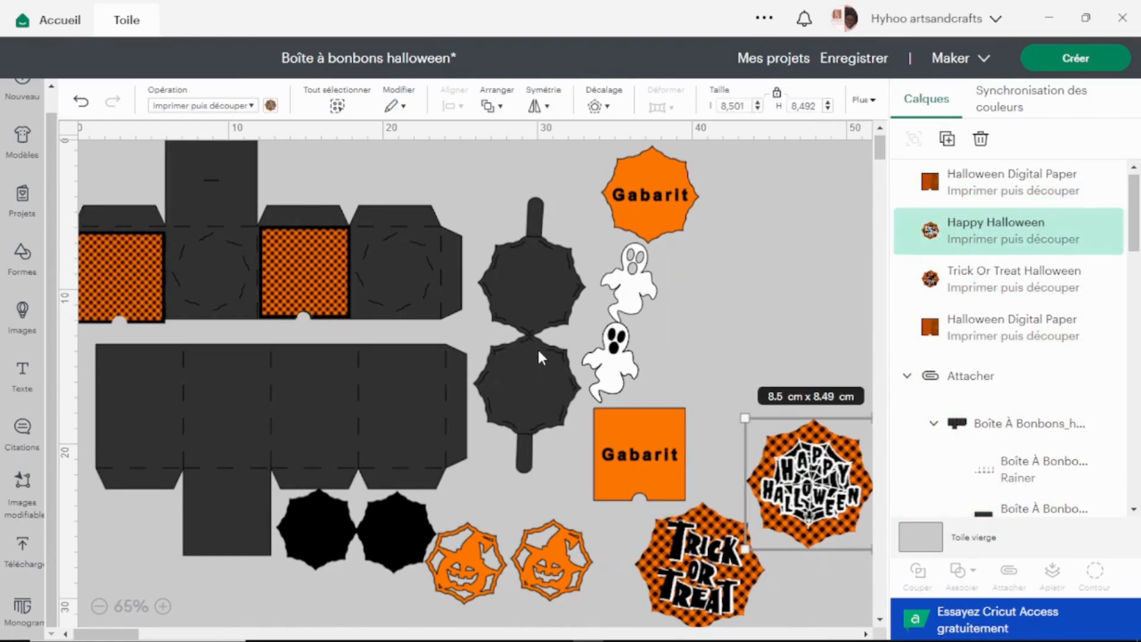
click(664, 195)
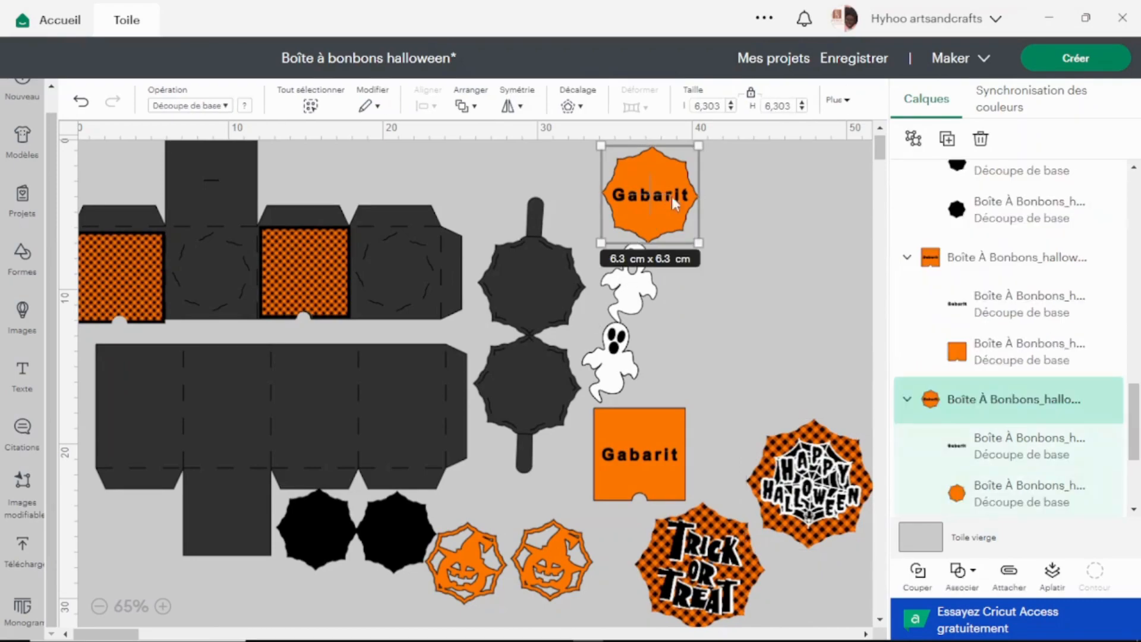
click(838, 489)
double_click(737, 105)
text(6.3)
key(Return)
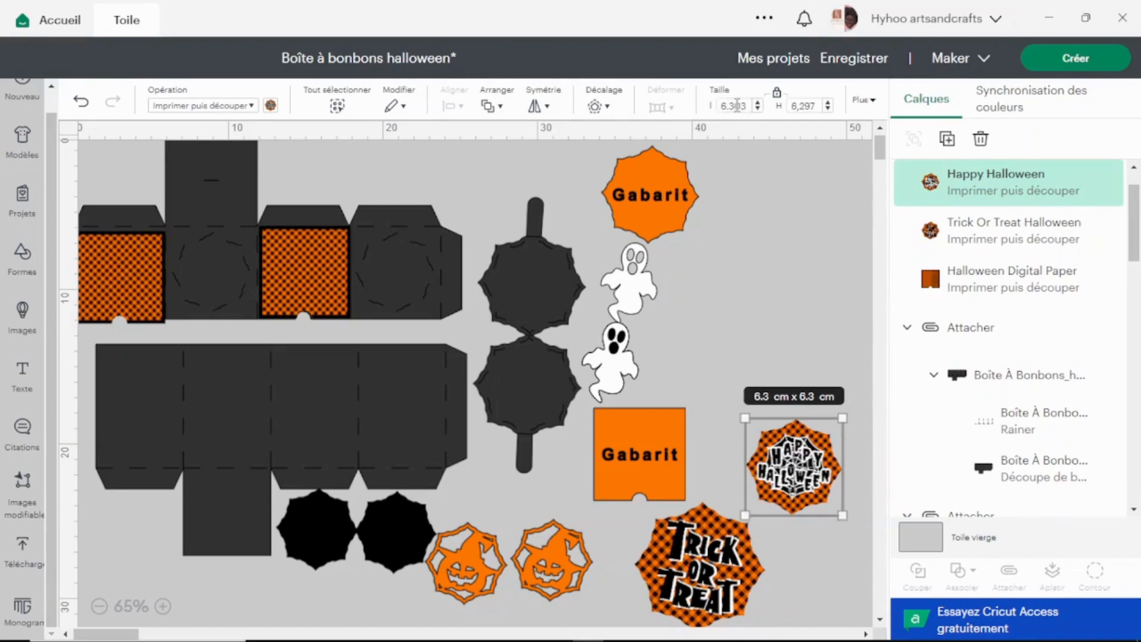
Set the Trick or Treat image's width to 6.303 cm with proportions locked.
click(704, 556)
double_click(735, 105)
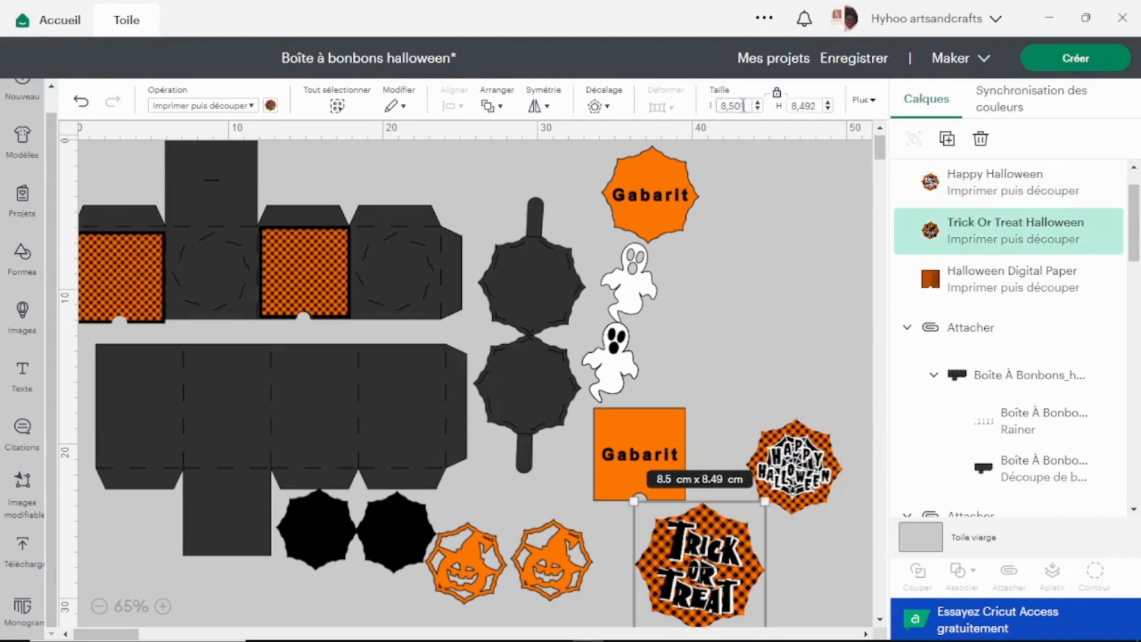
text(6.303)
key(Return)
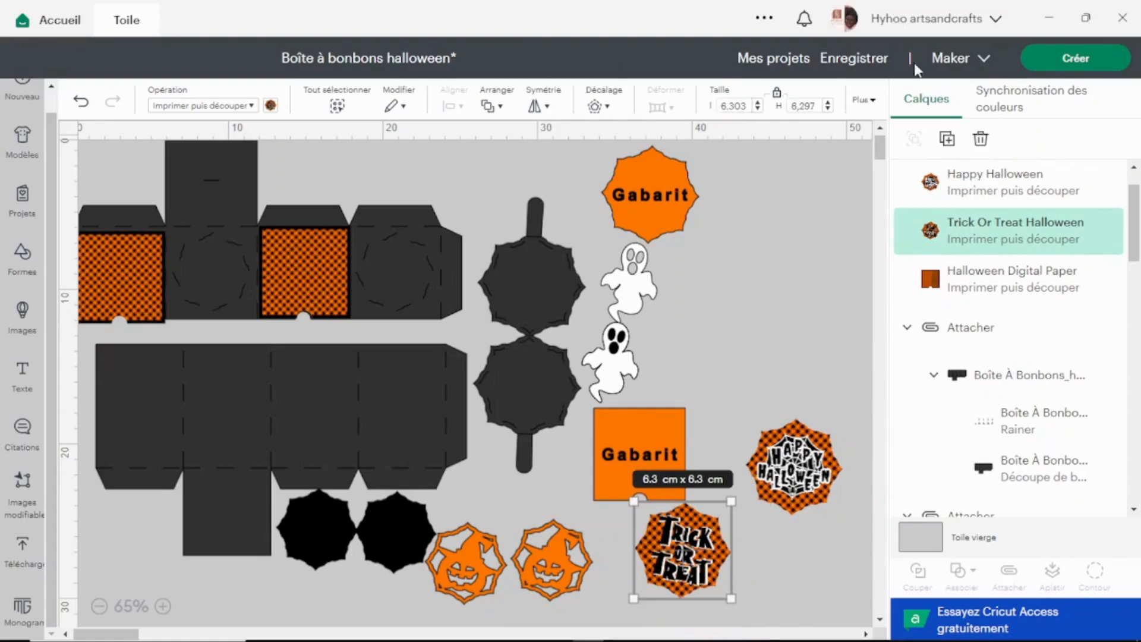
Unlock the Happy Halloween image's proportions and set its height to 6.303 cm to match the octagonal Gabarit.
click(811, 473)
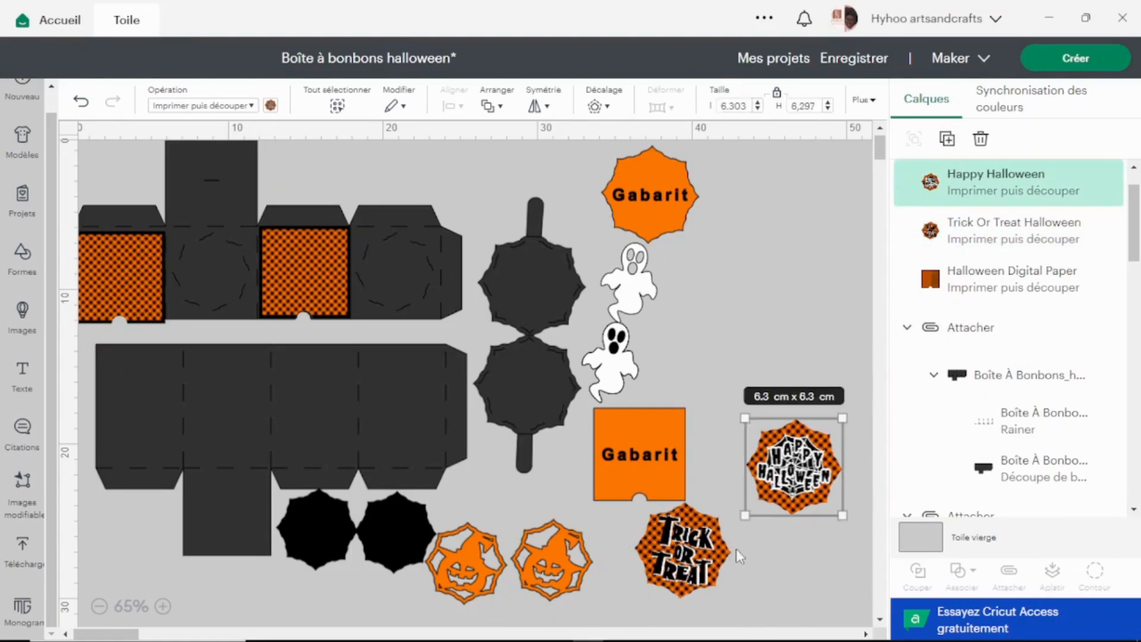
click(708, 549)
click(658, 215)
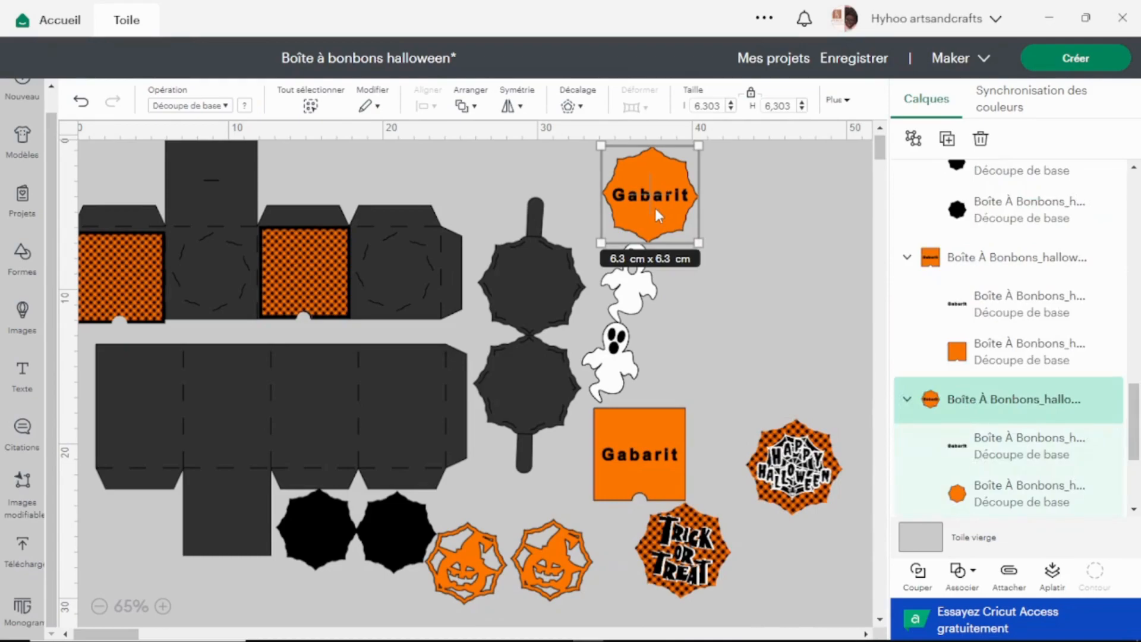
click(797, 464)
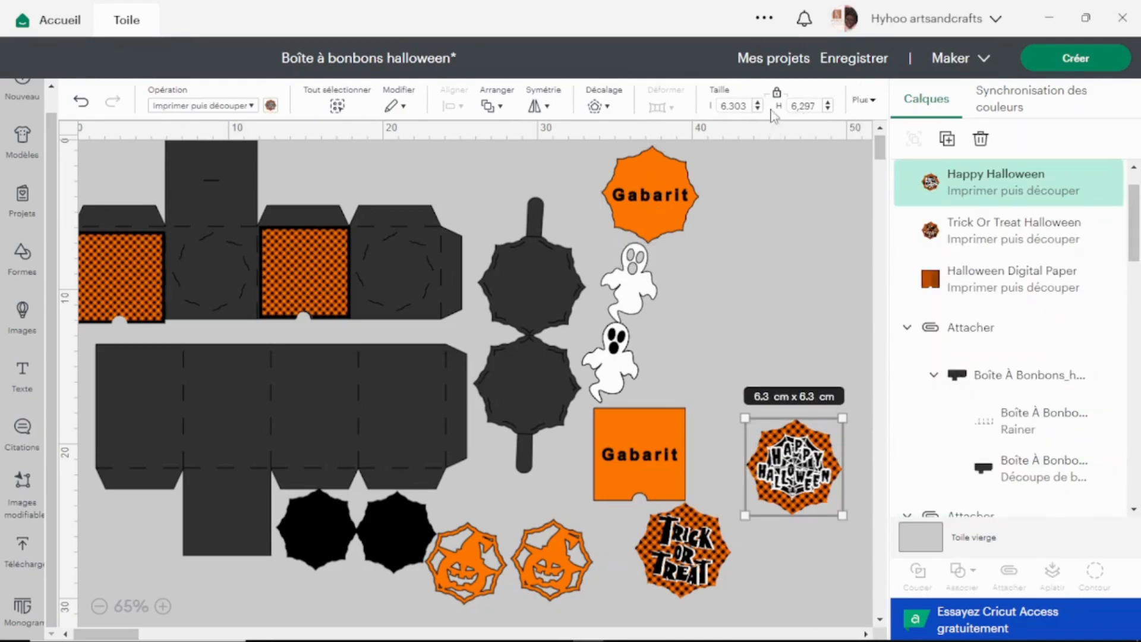
click(658, 206)
click(798, 453)
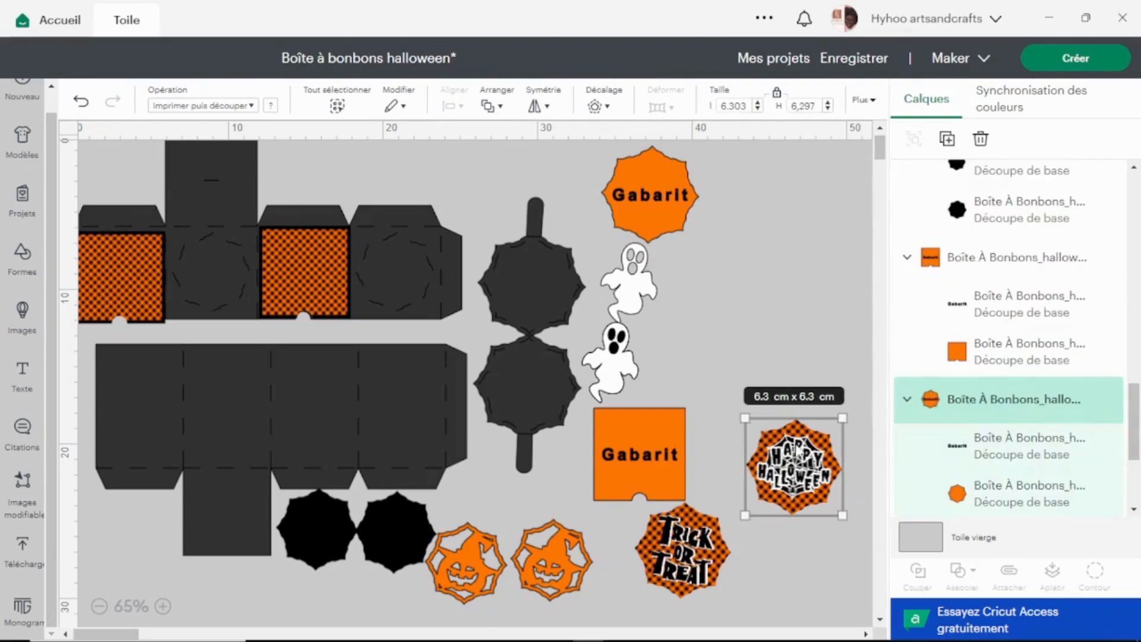
click(776, 93)
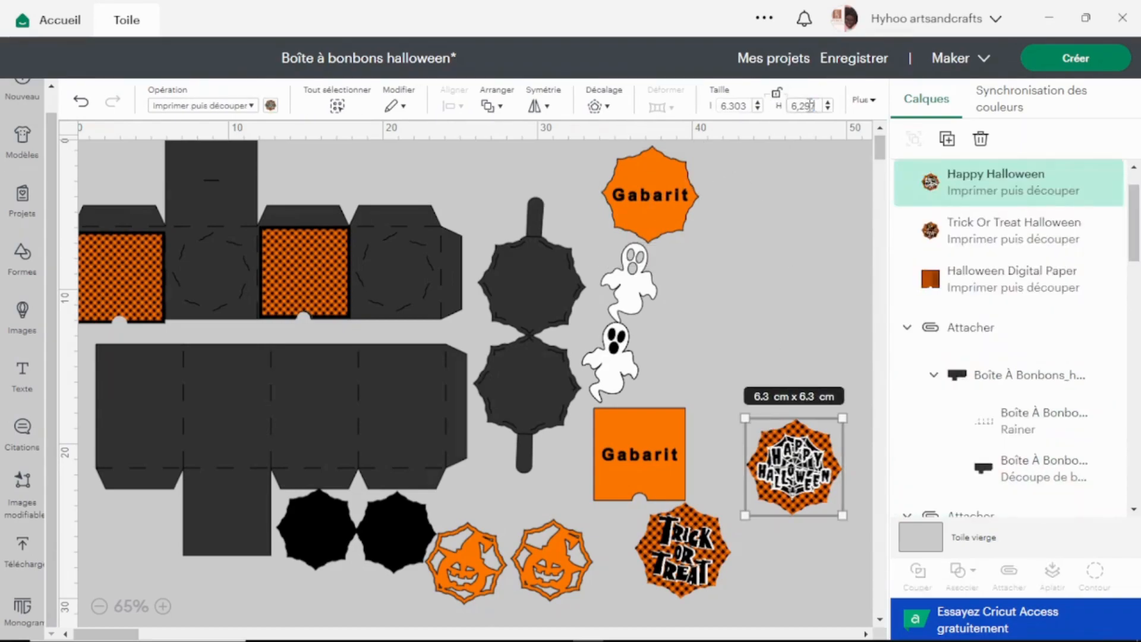
text(303)
Unlock the Trick or Treat image's proportions and set its height to 6.303 cm.
click(683, 549)
click(777, 93)
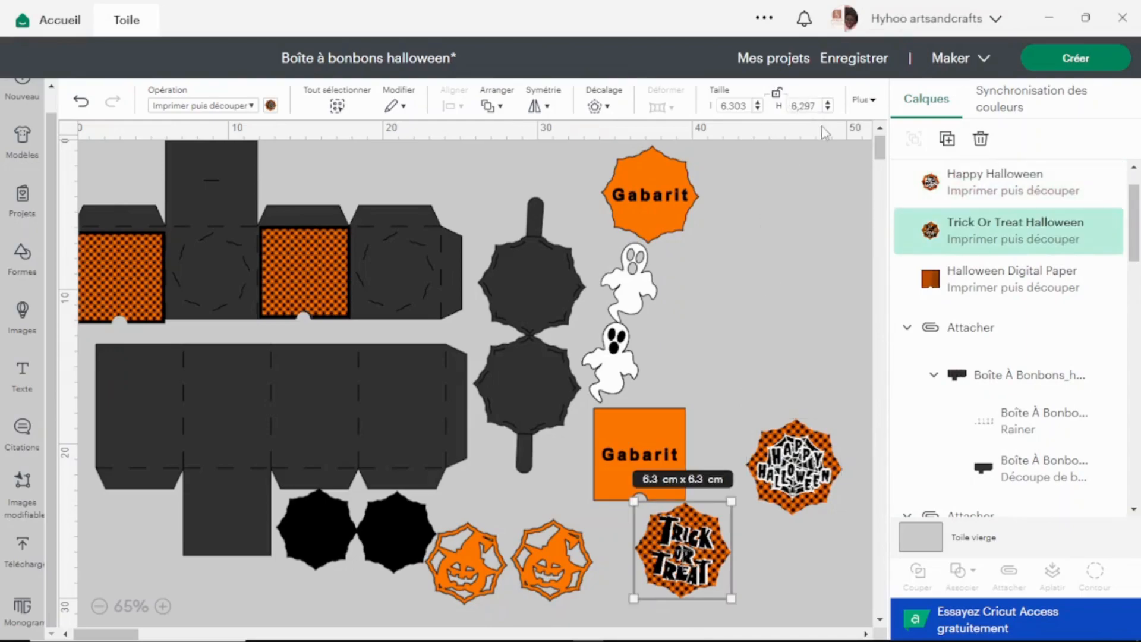
drag(816, 106, 799, 105)
text(303)
click(661, 197)
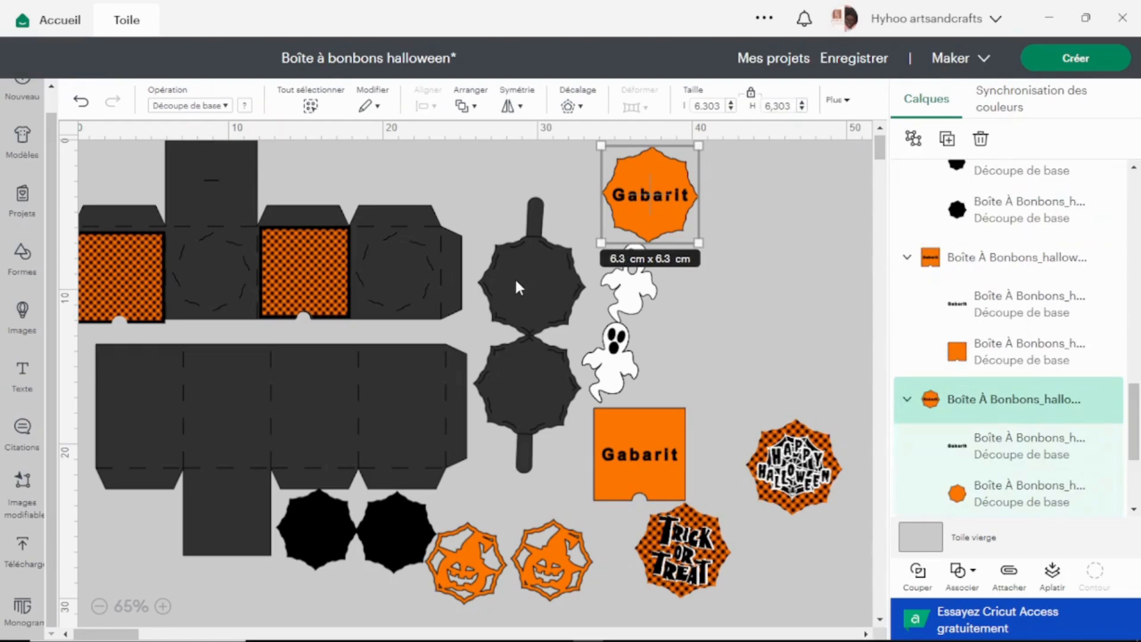
Place the Happy Halloween image on the handle piece's upper octagon and the Trick or Treat image on its lower octagon.
click(794, 461)
drag(794, 462, 529, 278)
drag(730, 573, 560, 405)
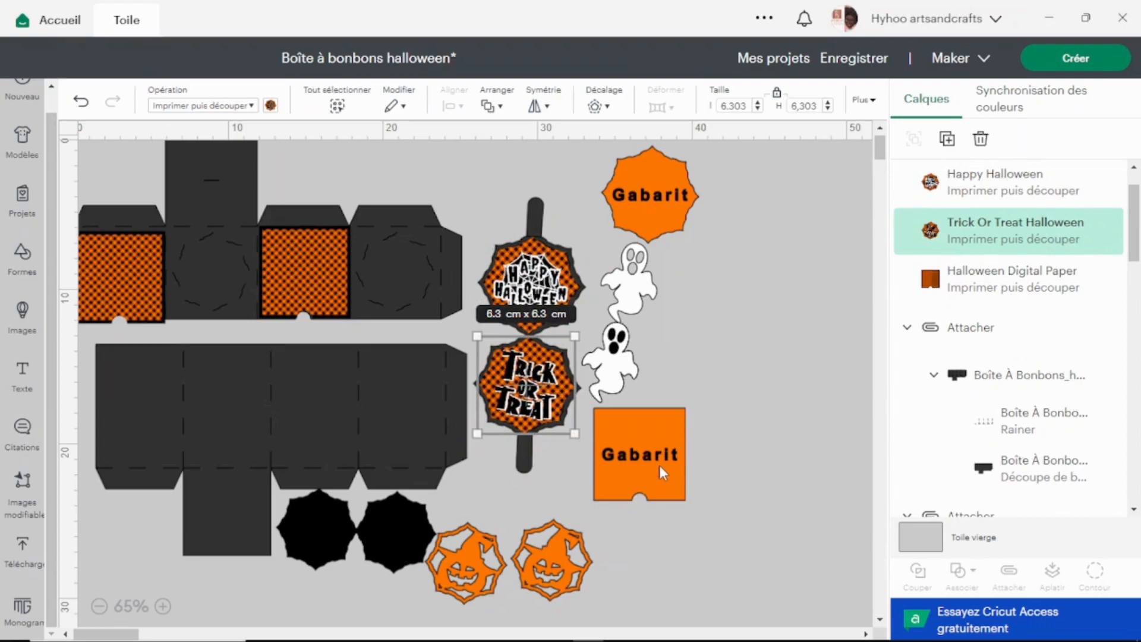
Move the square Gabarit beside the octagonal one and change the operation of both to Guide.
click(644, 419)
drag(645, 419, 760, 163)
drag(830, 178, 641, 169)
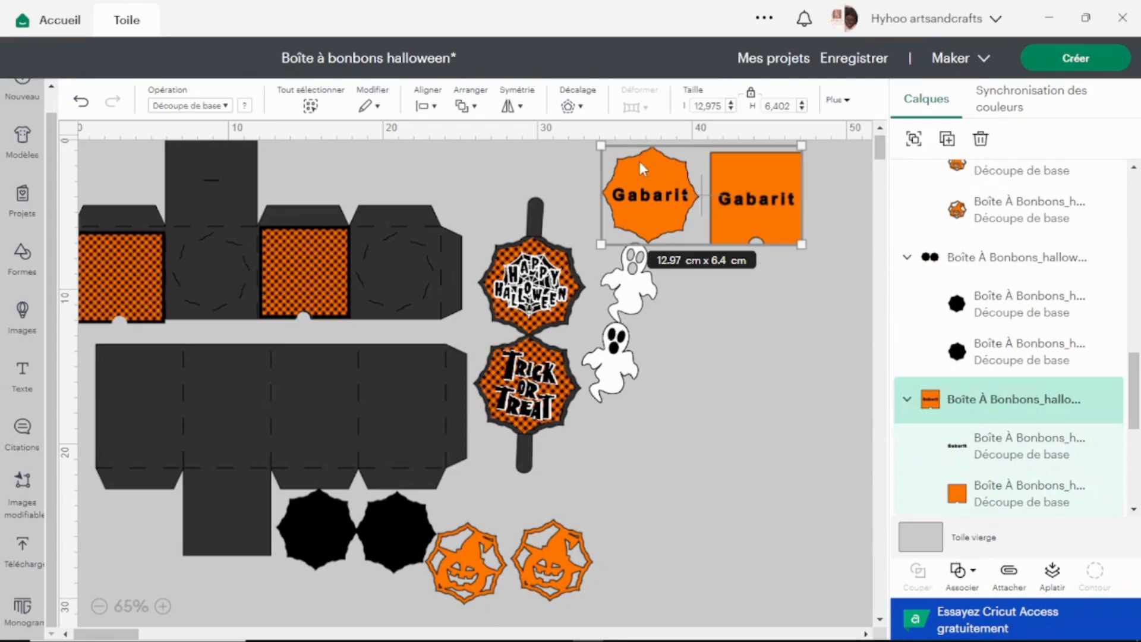
click(215, 106)
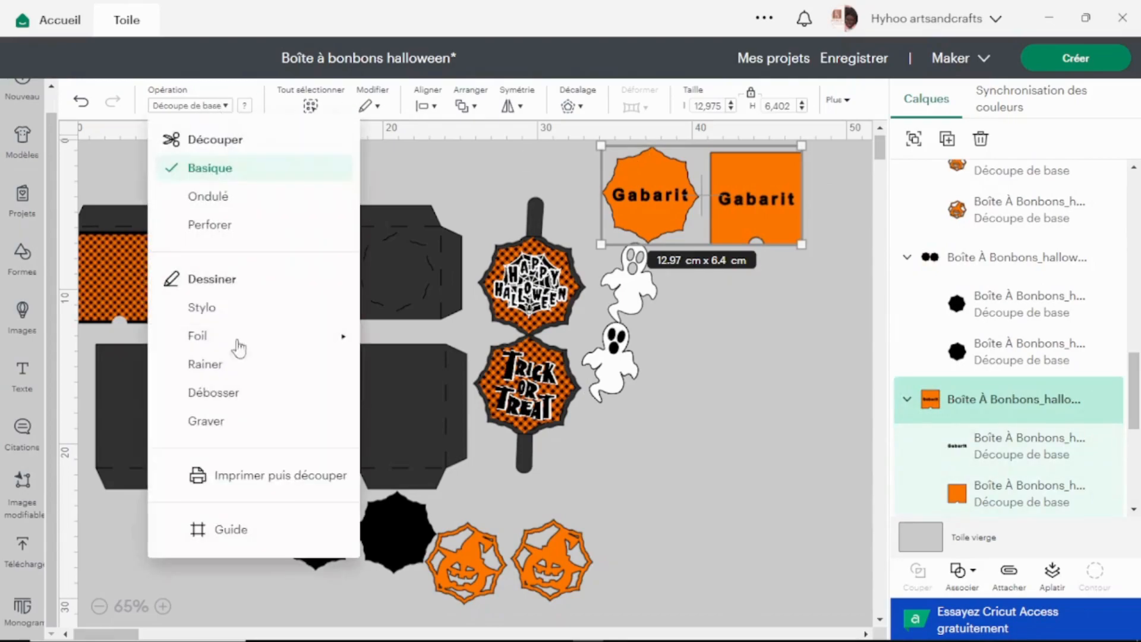
click(241, 538)
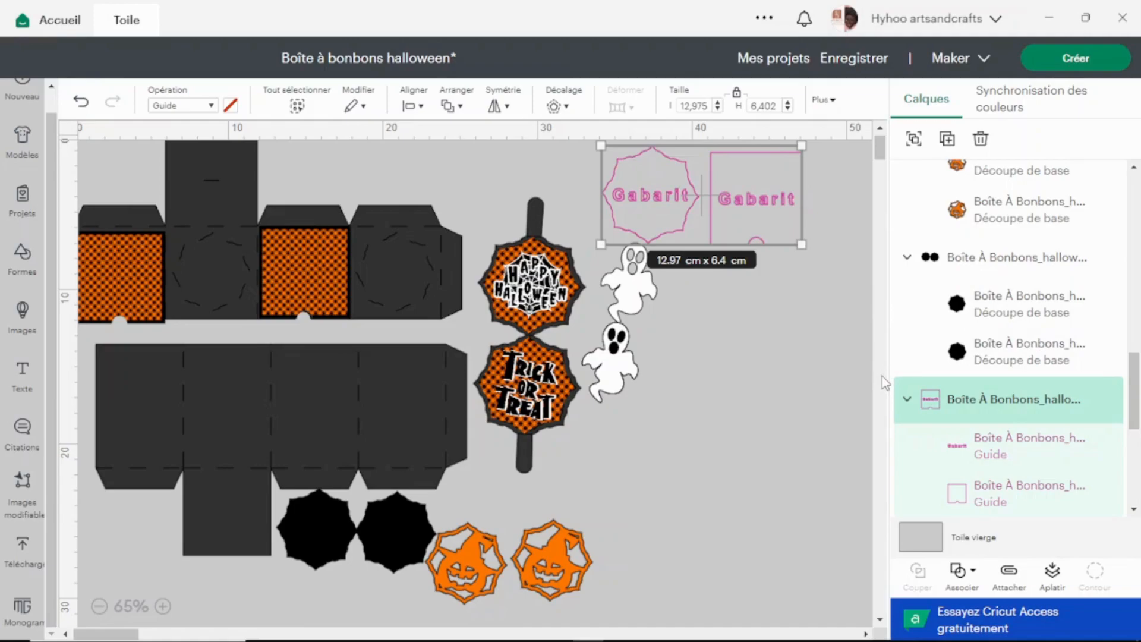
Spread the two Gabarit guides, the ghosts, the pumpkins and the black octagons apart over the empty canvas area beside the box parts.
drag(729, 193, 794, 559)
drag(665, 200, 835, 460)
drag(623, 360, 641, 280)
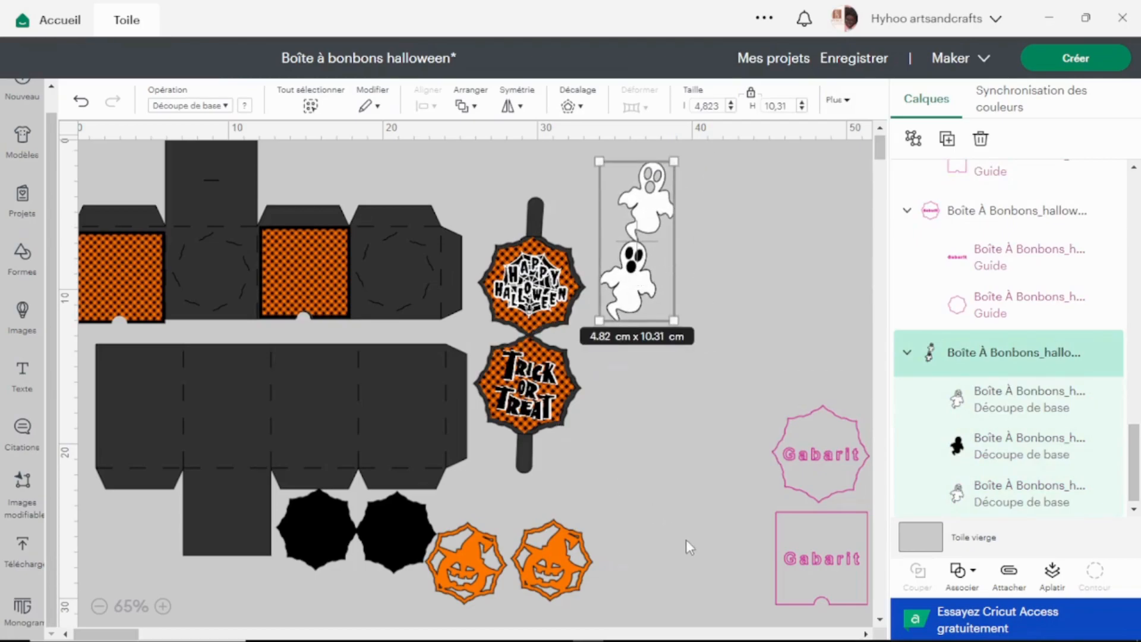
drag(472, 560, 530, 557)
drag(394, 541, 363, 501)
drag(385, 554, 689, 457)
drag(358, 402, 374, 473)
Ungroup the two black octagons.
click(664, 445)
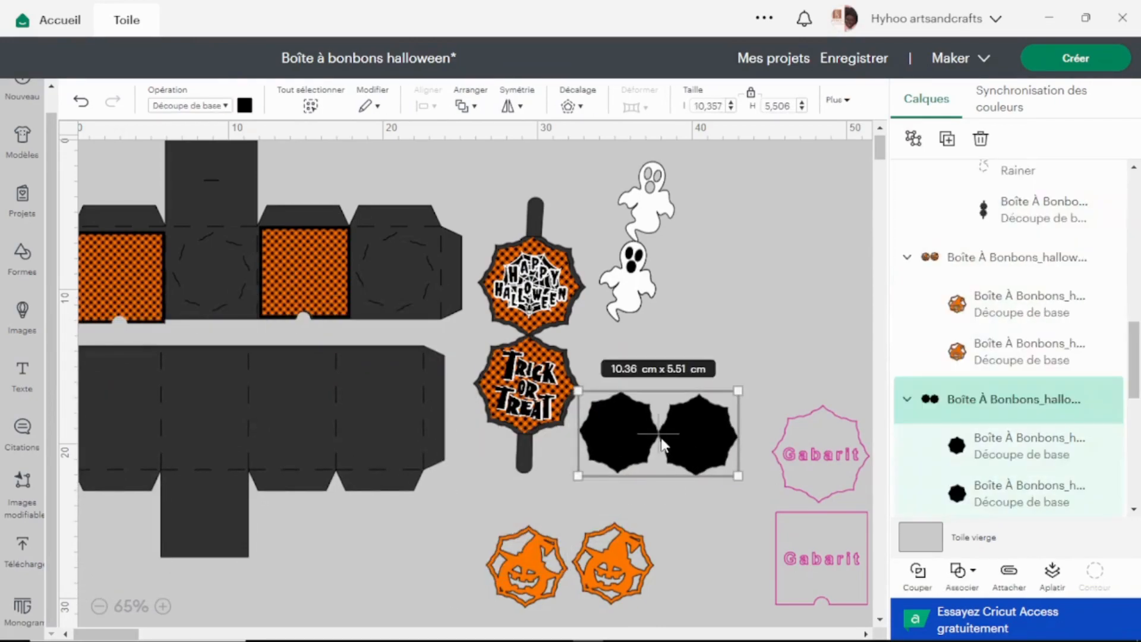
right_click(716, 448)
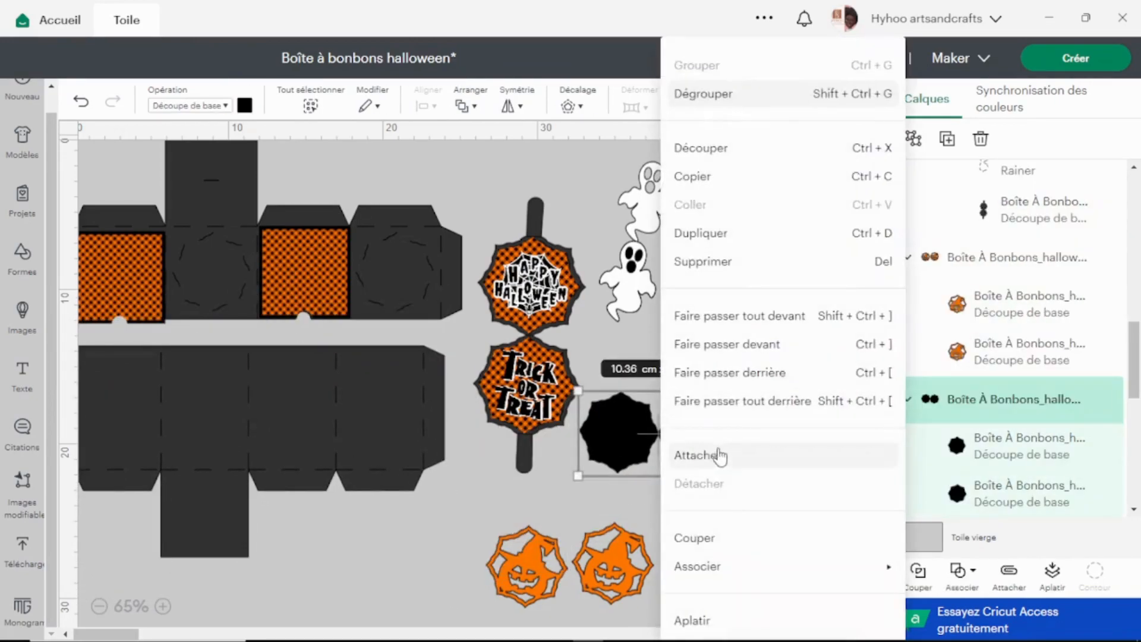
click(742, 96)
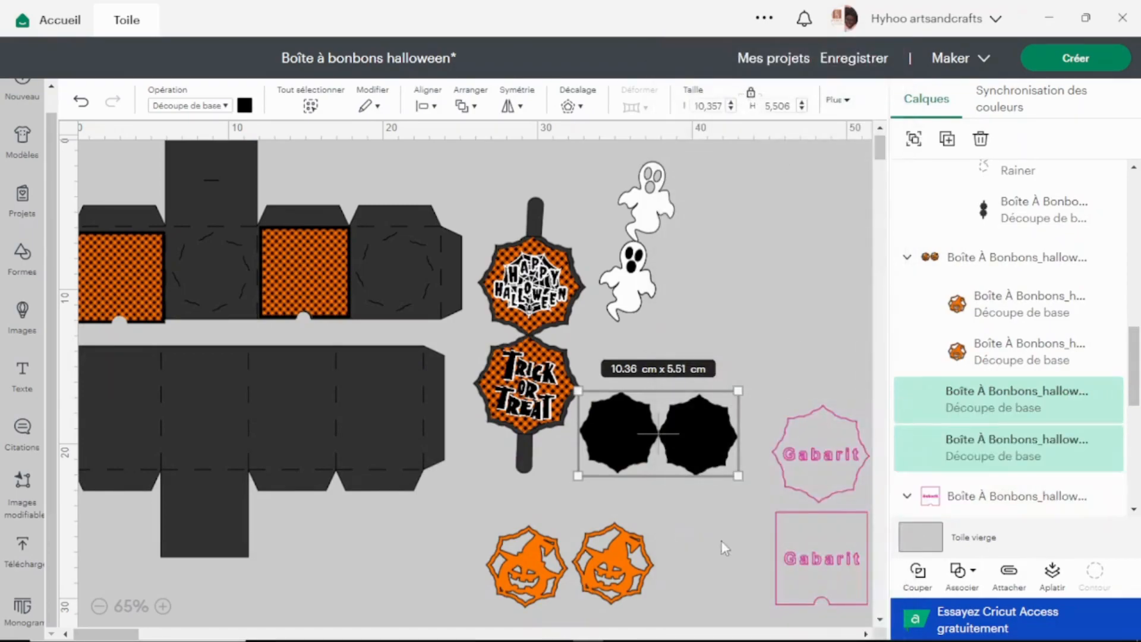
Bring the pumpkins and both black octagons to the very front of the layer order.
click(621, 565)
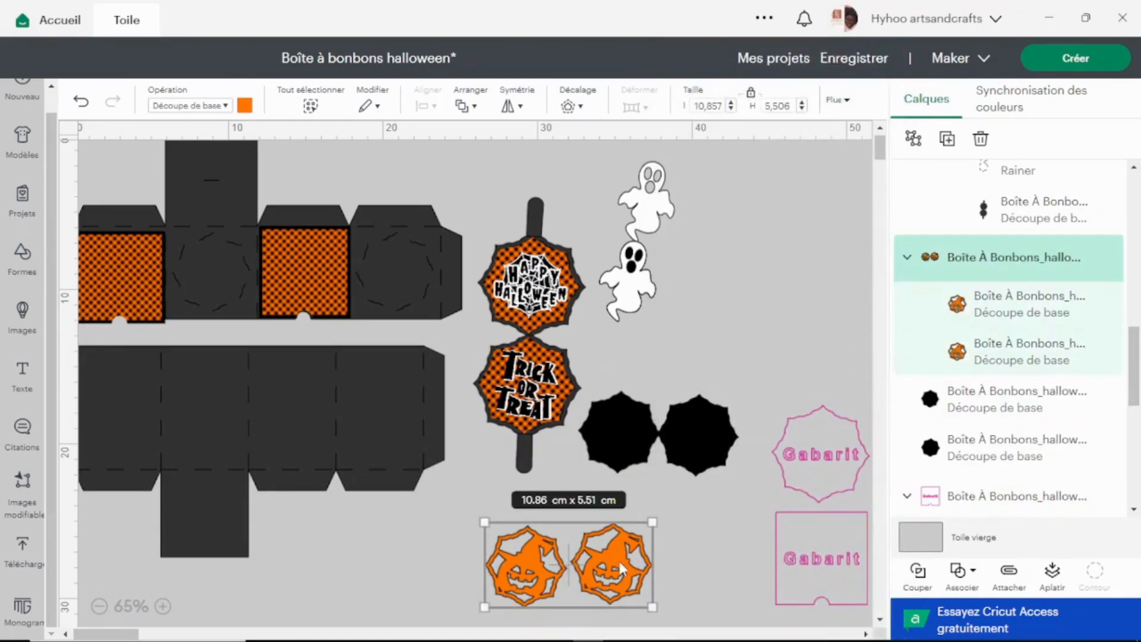
drag(633, 426, 625, 488)
drag(706, 594, 528, 554)
shift+click(693, 480)
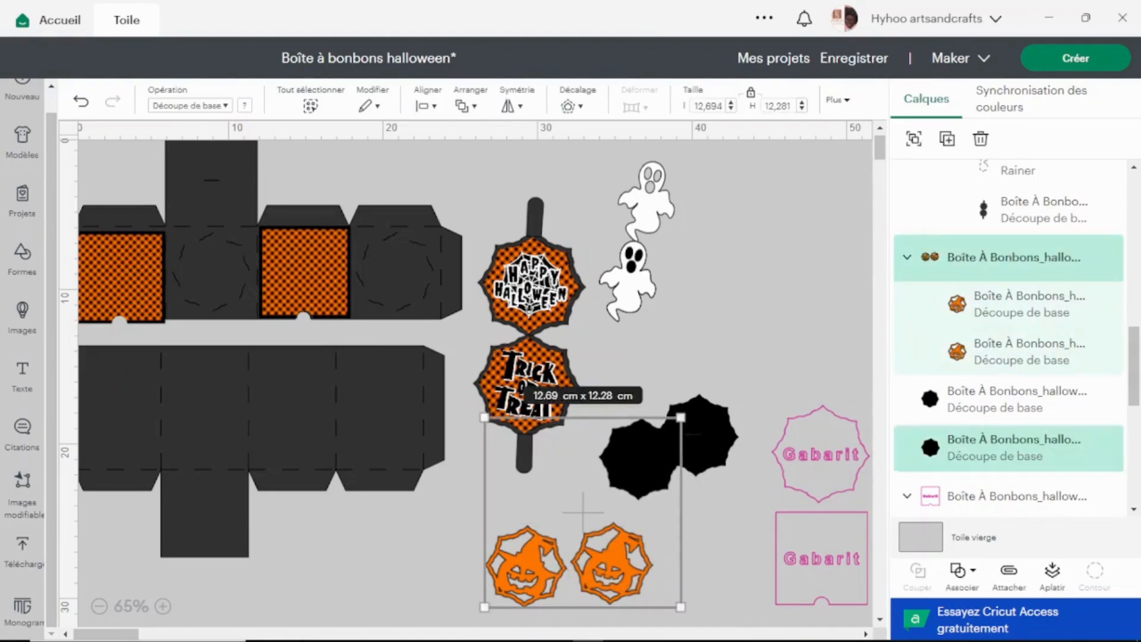
shift+click(708, 470)
click(470, 102)
click(562, 142)
click(769, 270)
Place one black octagon on each of the upper box part's second and fourth panels, and move the pumpkin pair over the second panel.
drag(702, 397, 406, 266)
drag(635, 455, 209, 265)
drag(534, 559, 214, 255)
Ungroup the pumpkin pair and centre one pumpkin over each black octagon on the upper box part's second and fourth panels.
click(644, 419)
click(269, 262)
right_click(269, 262)
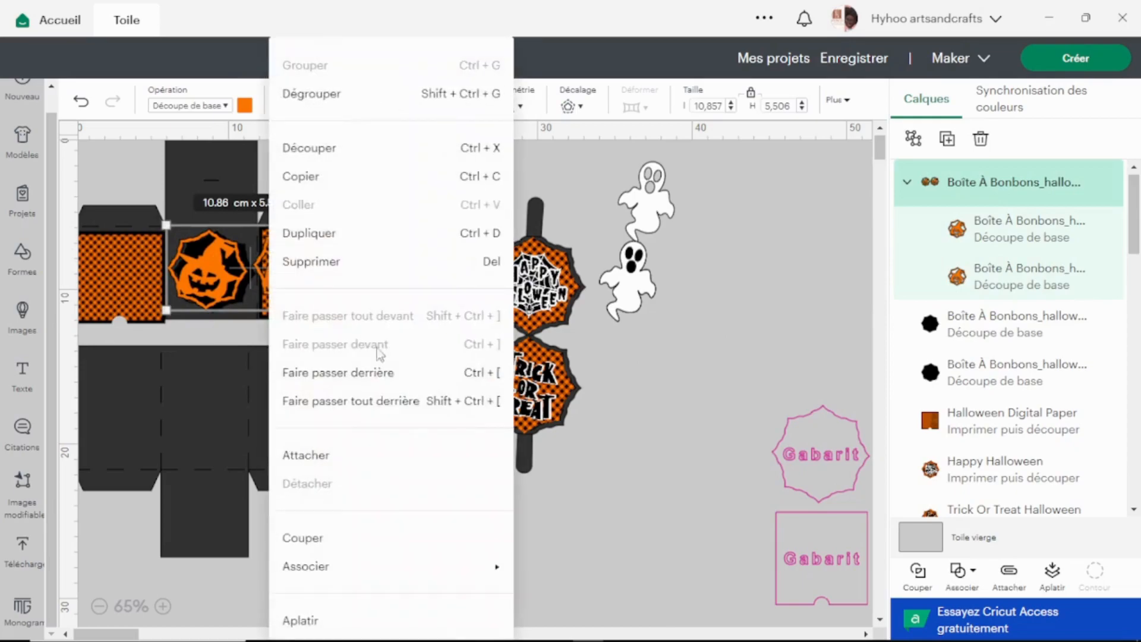
click(294, 95)
click(369, 209)
click(290, 251)
click(692, 333)
drag(288, 274, 396, 281)
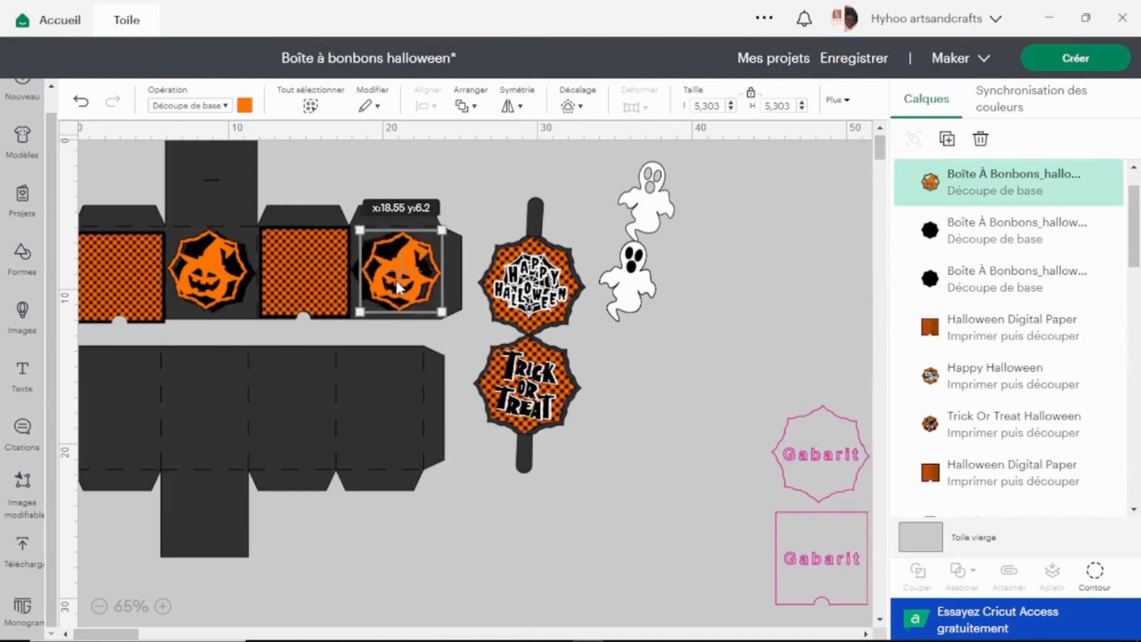
drag(210, 268, 216, 266)
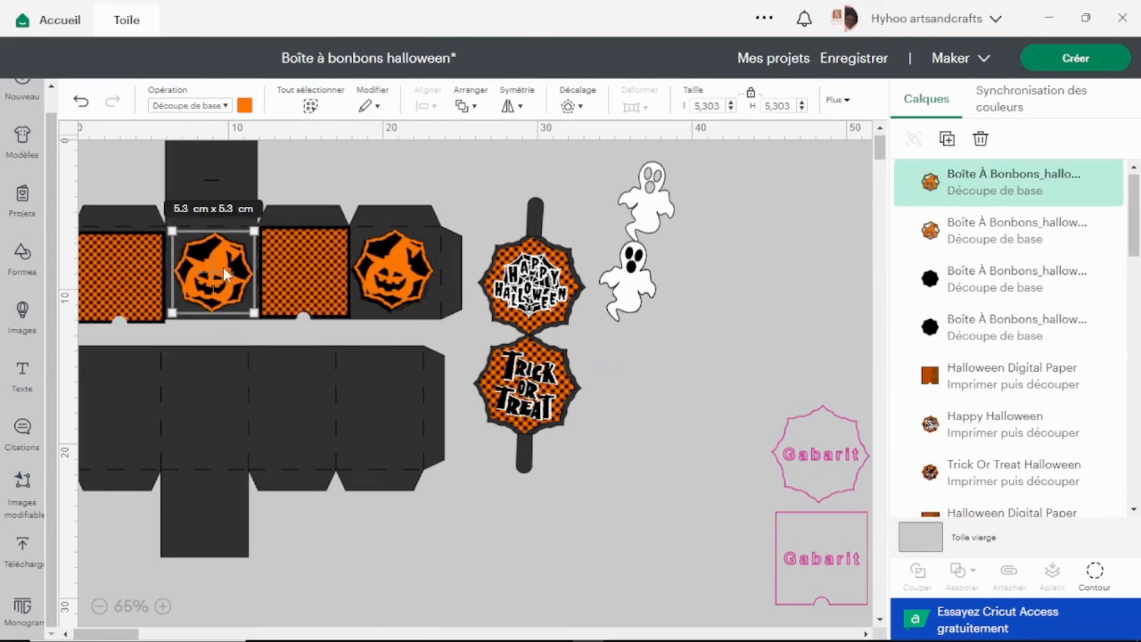
scroll(218, 241, up, 1)
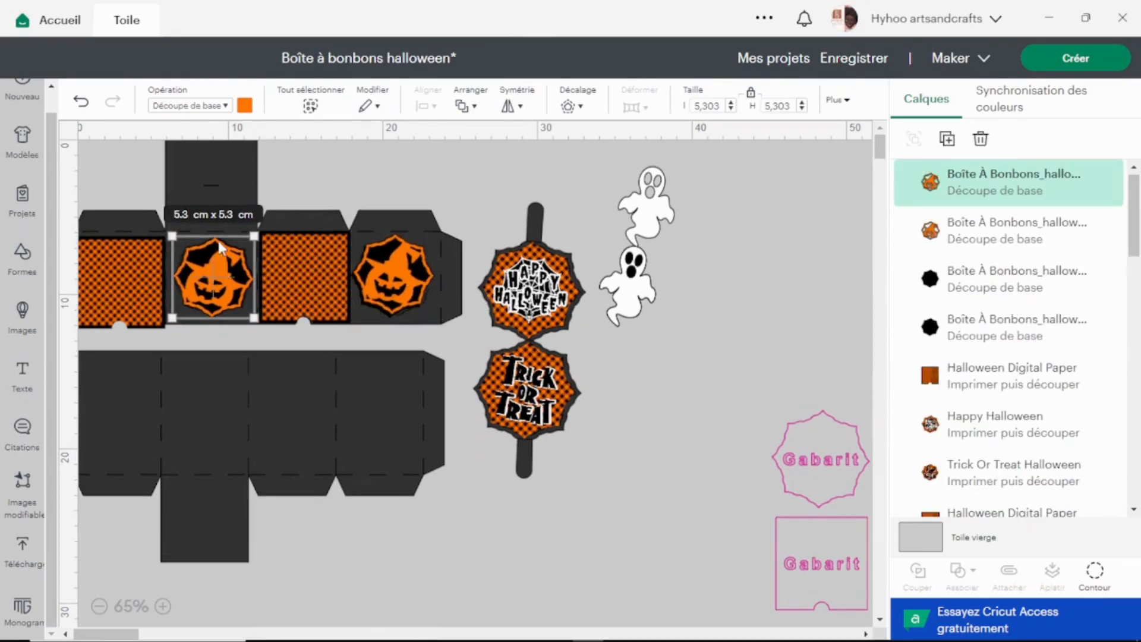
click(205, 180)
scroll(249, 216, up, 5)
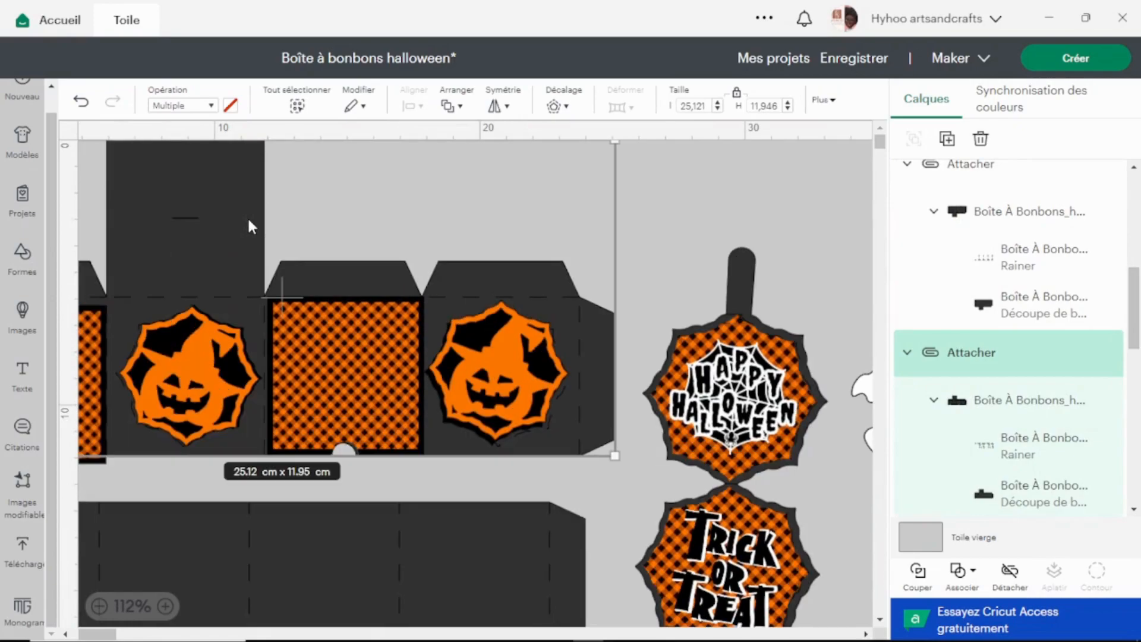
key(shift+Right)
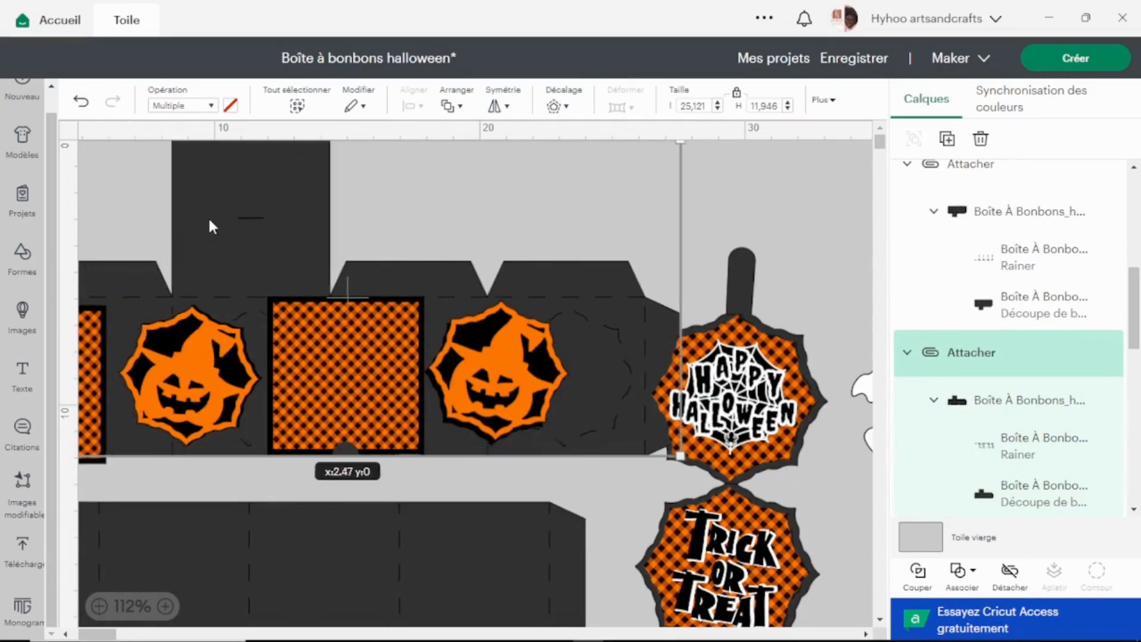
drag(234, 213, 165, 204)
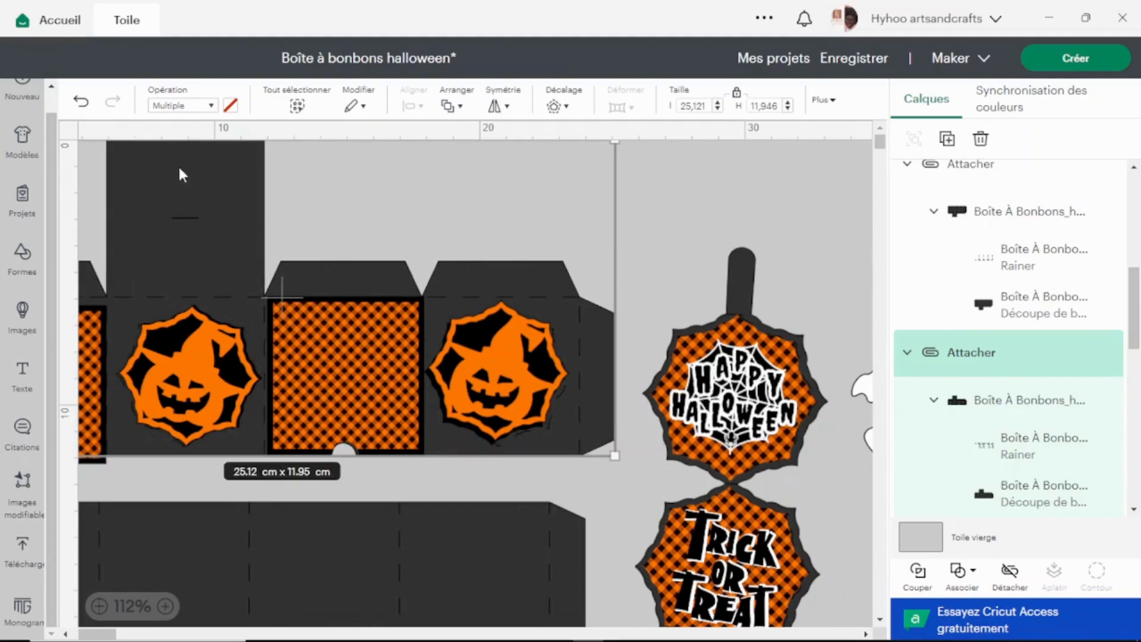
Move the ghosts below the handle piece and both checkered squares off the upper box part into the empty area beside the handle piece.
scroll(643, 331, down, 3)
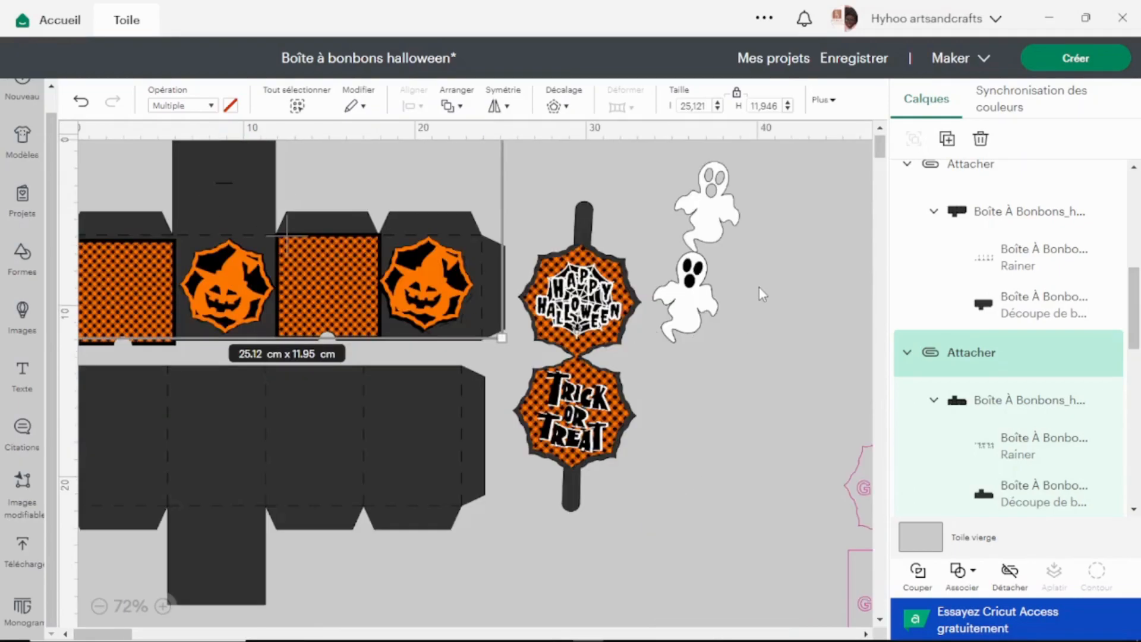
click(759, 286)
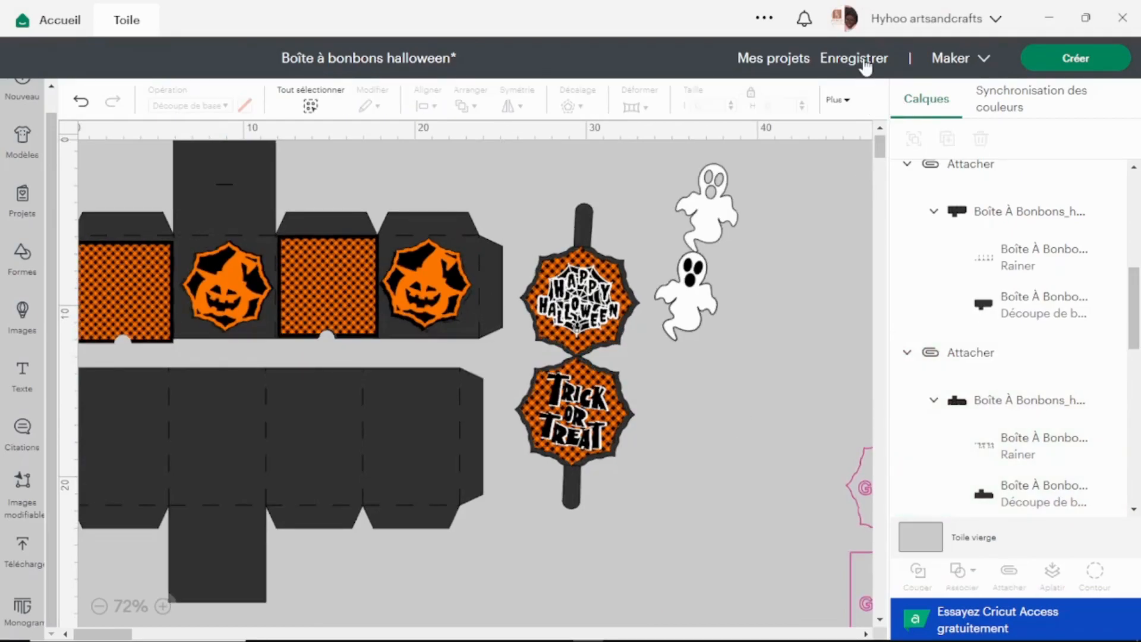
drag(686, 279, 487, 594)
drag(328, 289, 795, 243)
drag(159, 274, 718, 223)
Align the two checkered squares along their bottom edges.
drag(698, 311, 796, 235)
click(452, 106)
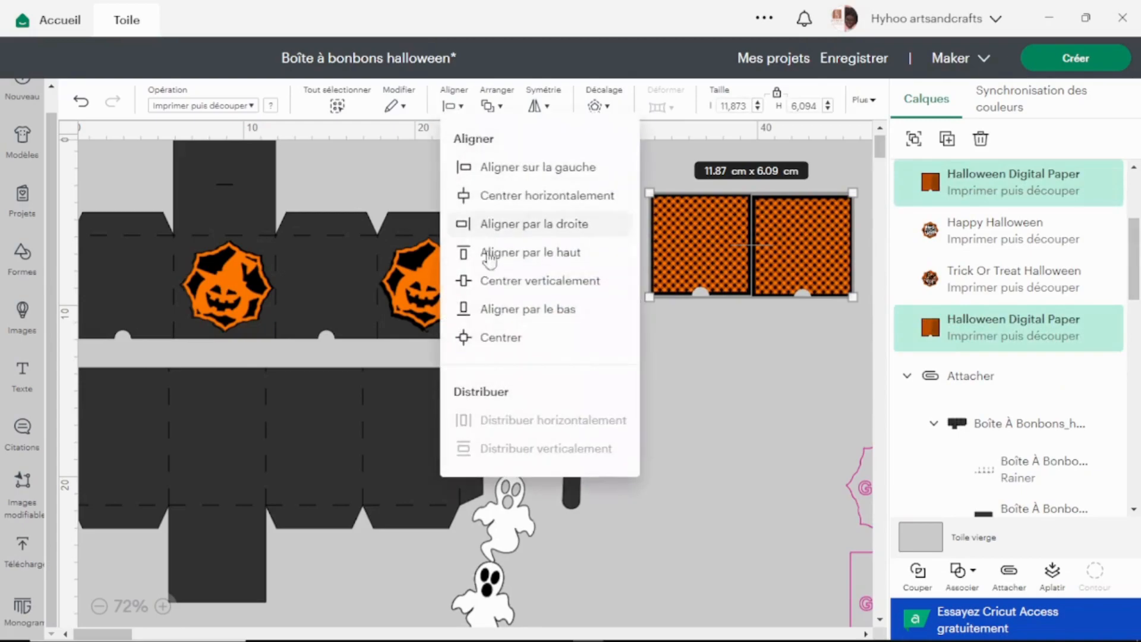
click(514, 318)
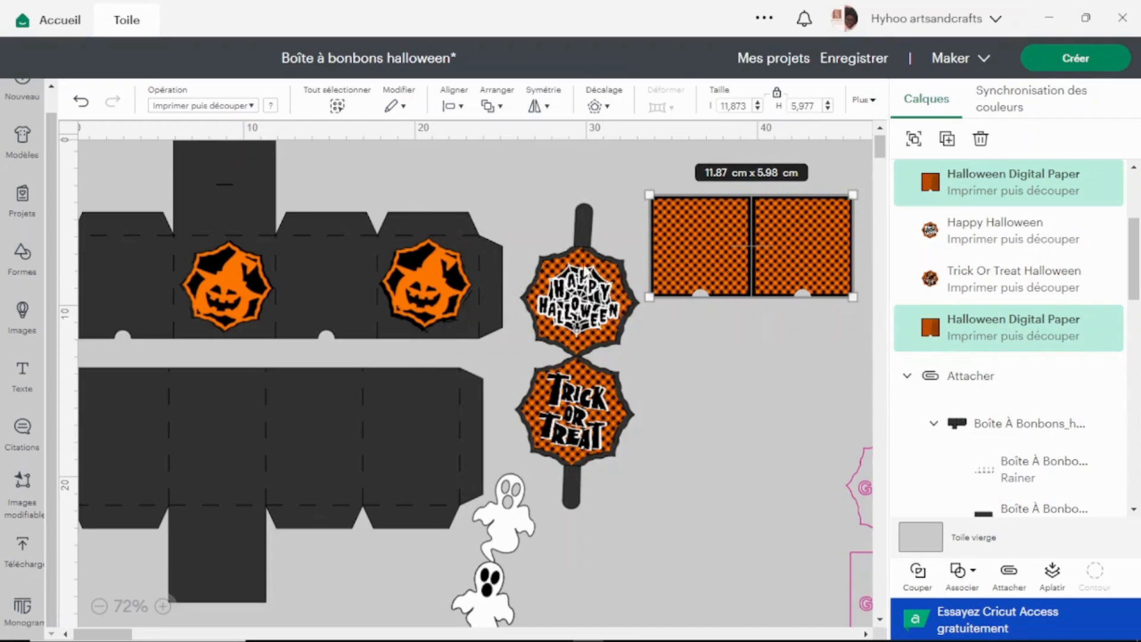
Move the Happy Halloween and Trick or Treat octagons off the handle piece and place one just below each checkered square.
click(577, 295)
drag(578, 295, 798, 354)
drag(586, 395, 700, 349)
drag(636, 180, 862, 416)
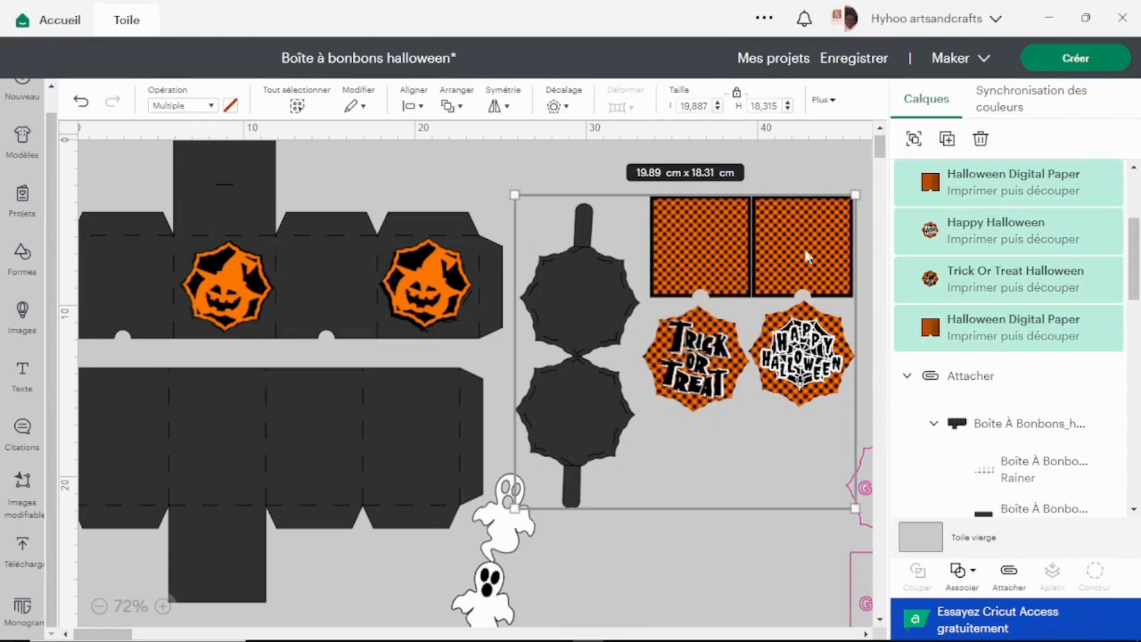
click(746, 180)
drag(717, 173, 749, 305)
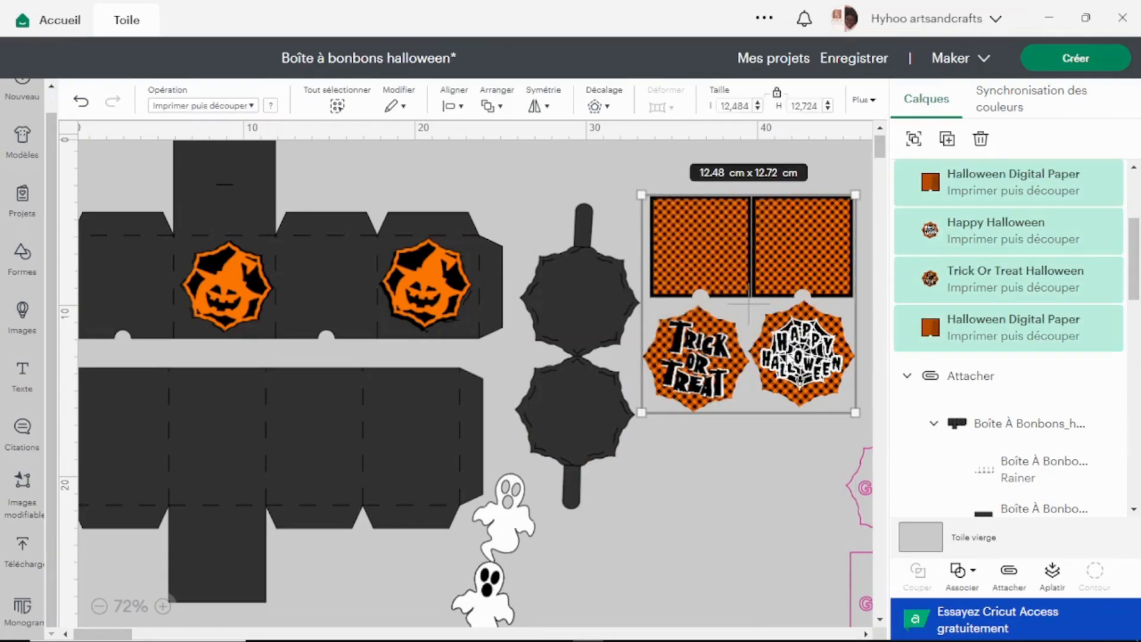
click(830, 175)
drag(803, 357, 807, 356)
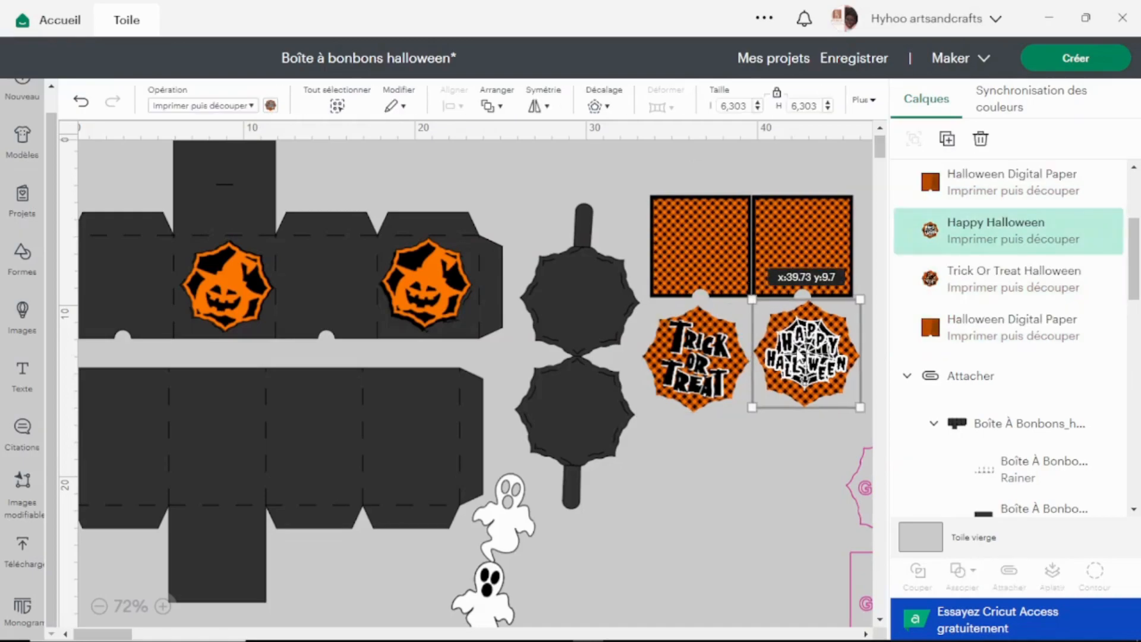
drag(720, 350, 727, 351)
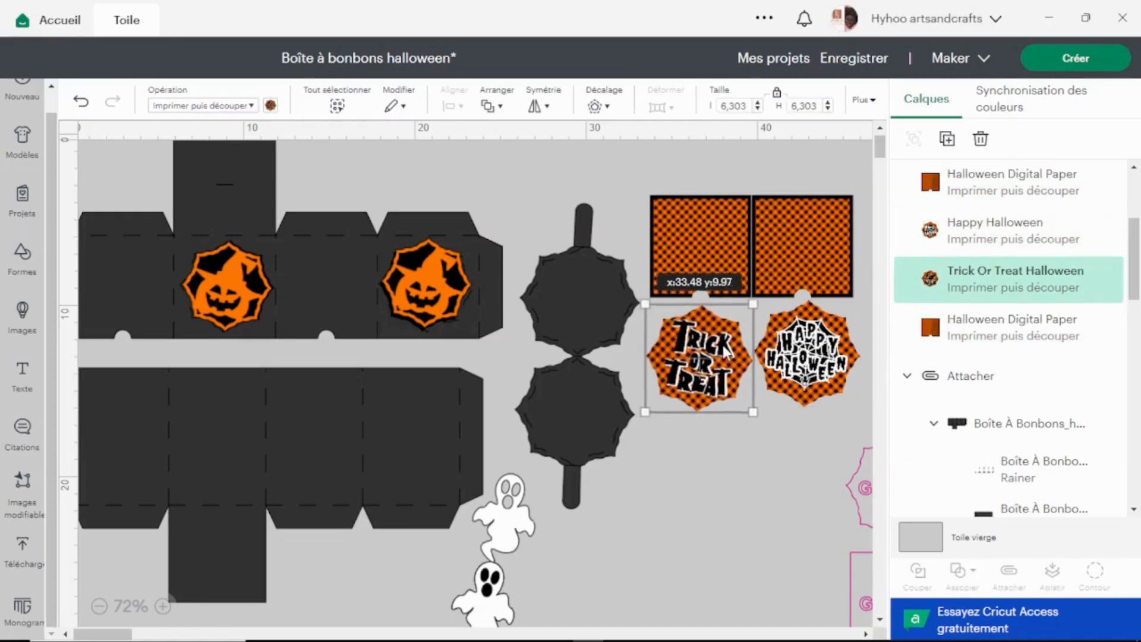
Align the Happy Halloween and Trick or Treat octagons along their top edges.
drag(815, 433, 684, 335)
click(452, 105)
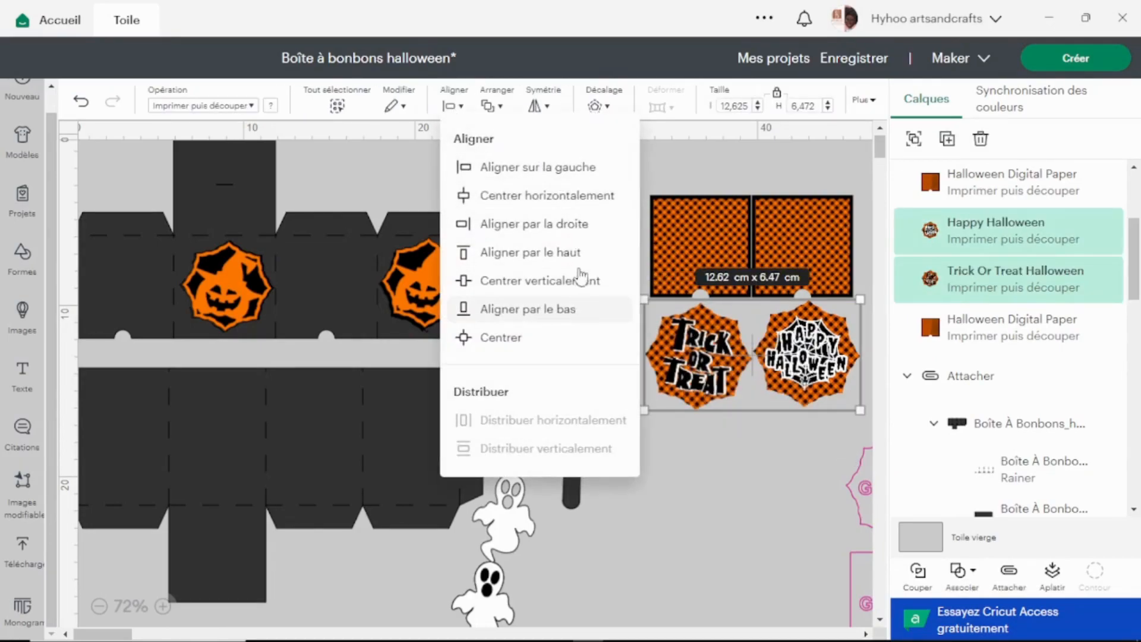
click(589, 252)
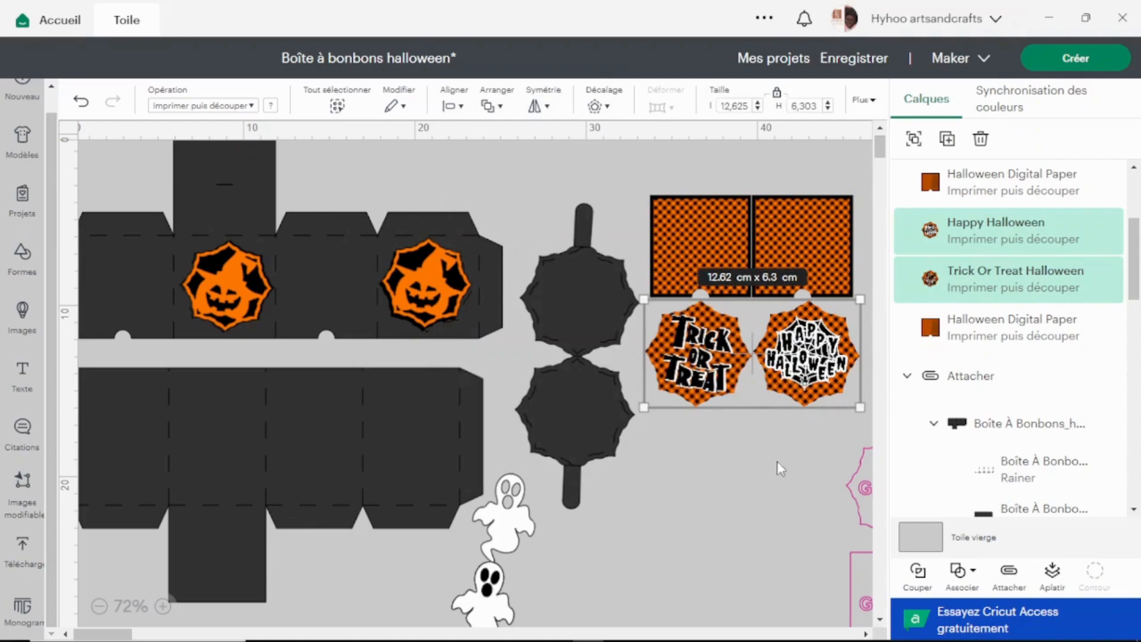
click(758, 452)
Align the first checkered square and the Trick or Treat octagon along their right edges.
drag(663, 157, 697, 345)
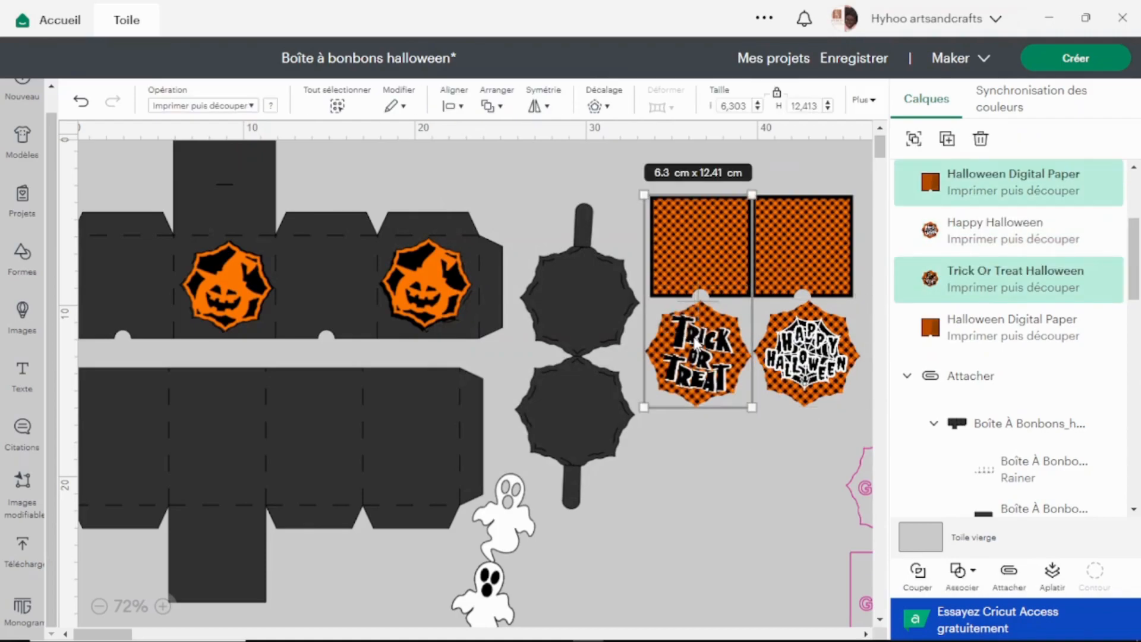
click(450, 107)
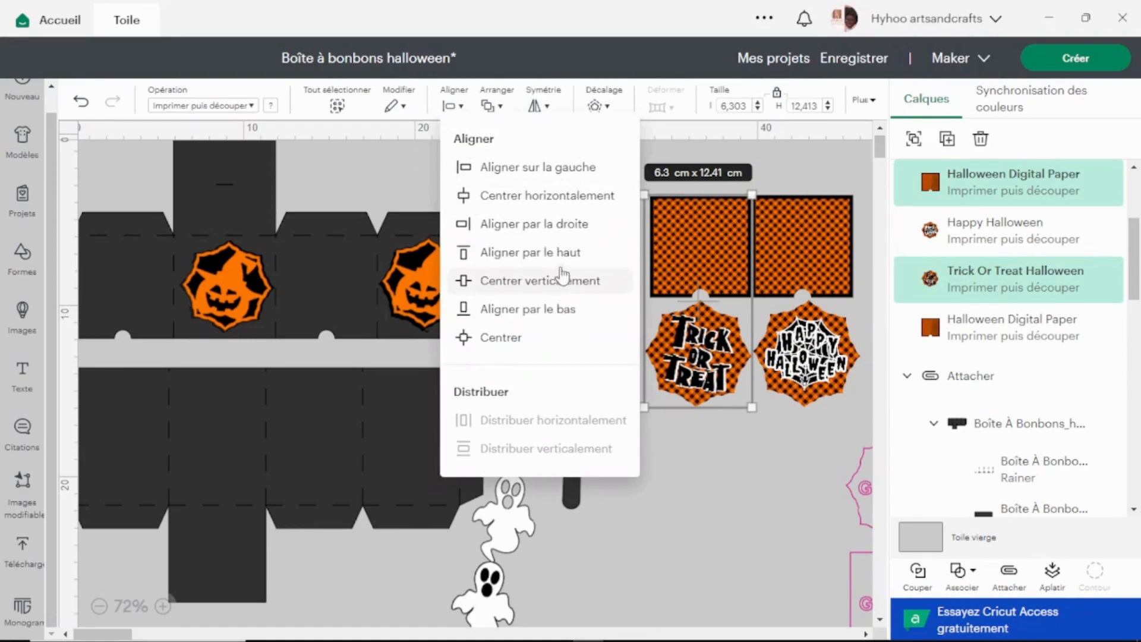
click(572, 228)
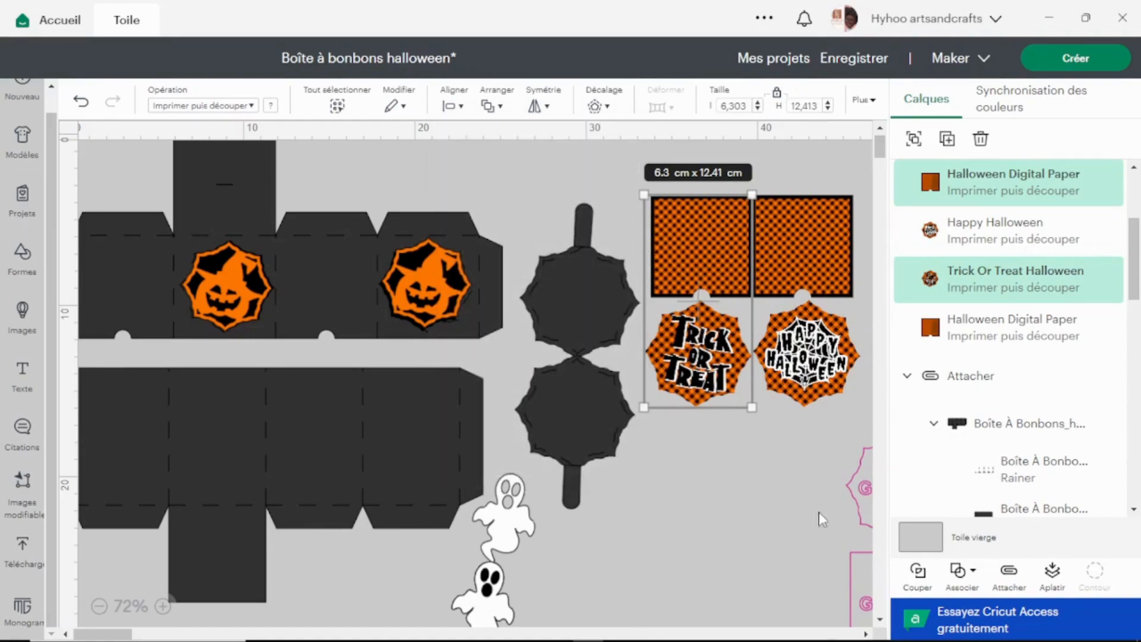
click(762, 454)
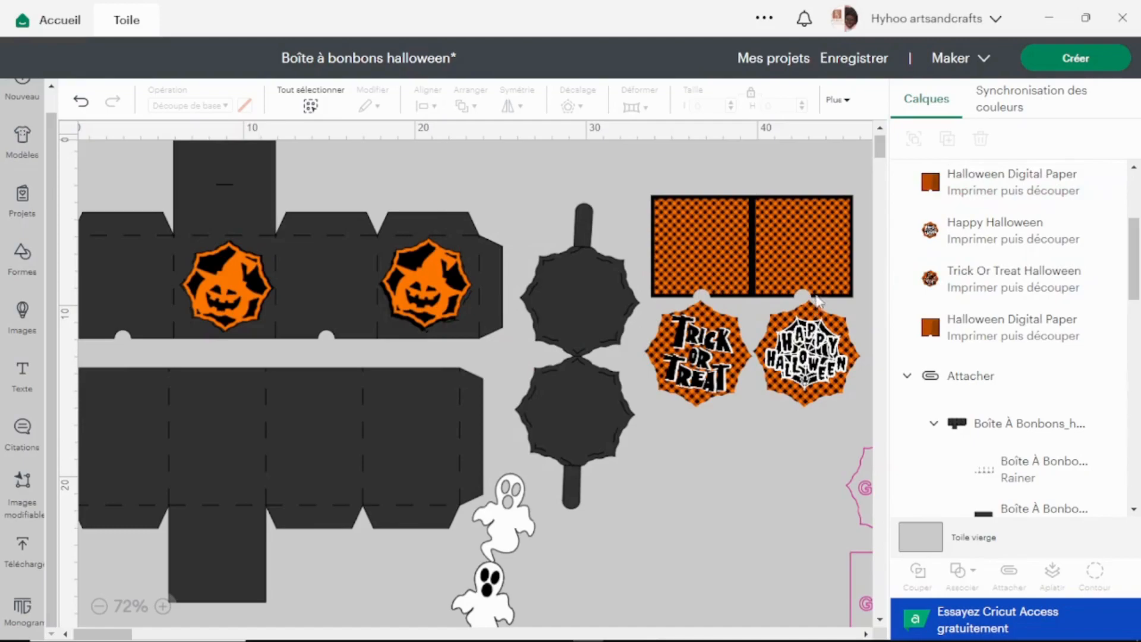
Shift the first checkered square slightly away from the second and align it with the Trick or Treat octagon along their left edges.
drag(704, 260, 700, 261)
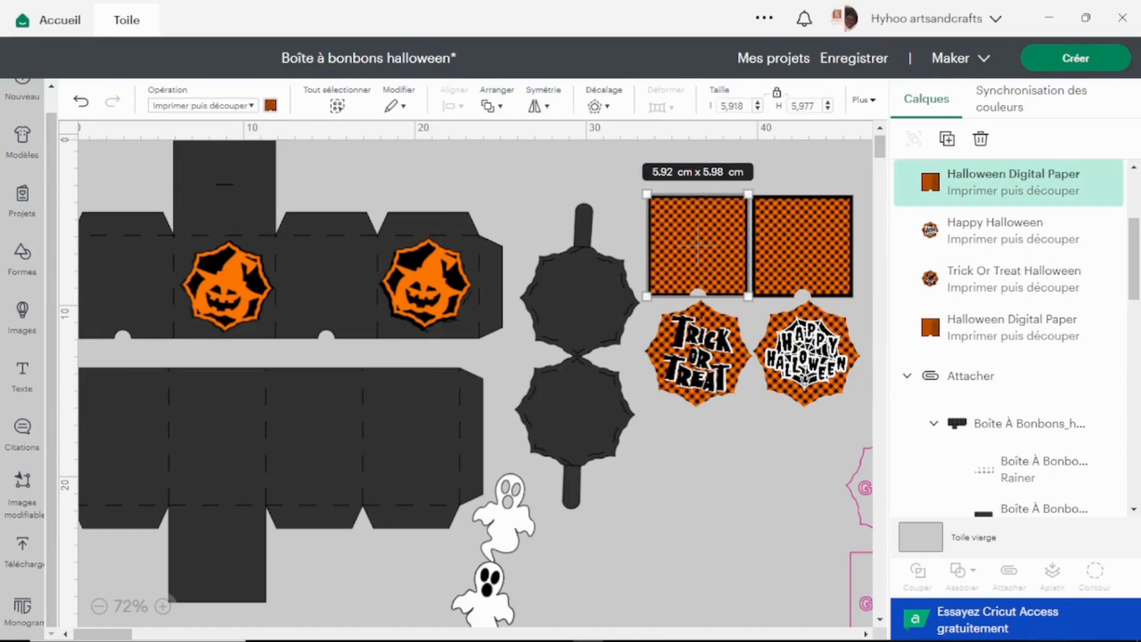
click(625, 172)
drag(704, 169, 710, 406)
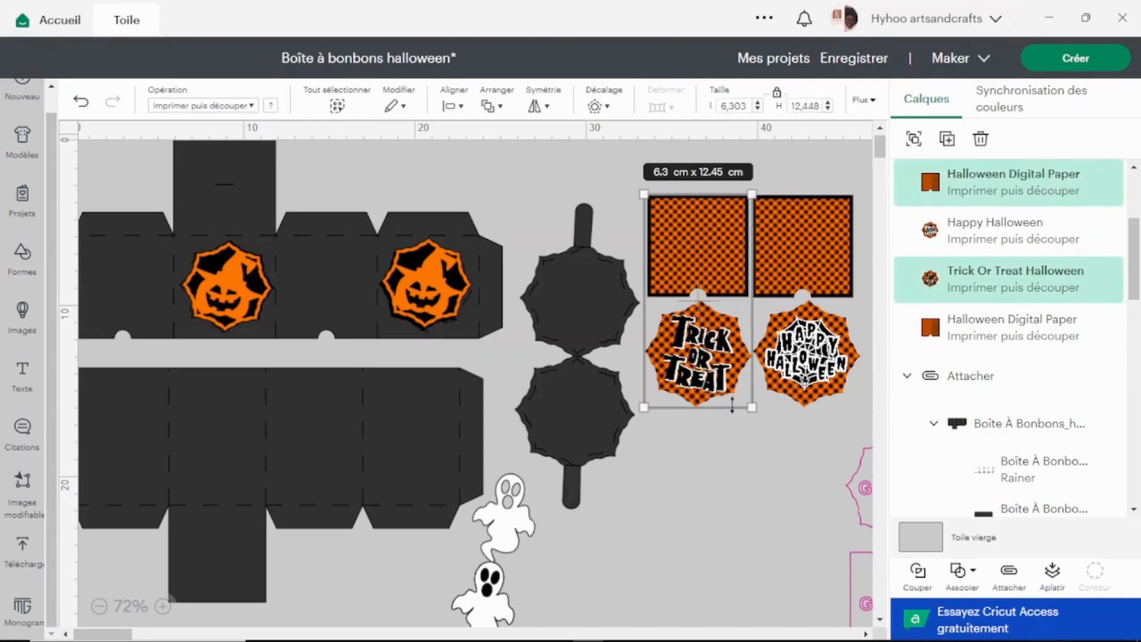
click(452, 107)
click(582, 173)
Attach the two checkered squares and the Happy Halloween and Trick or Treat octagons together.
drag(698, 148, 820, 362)
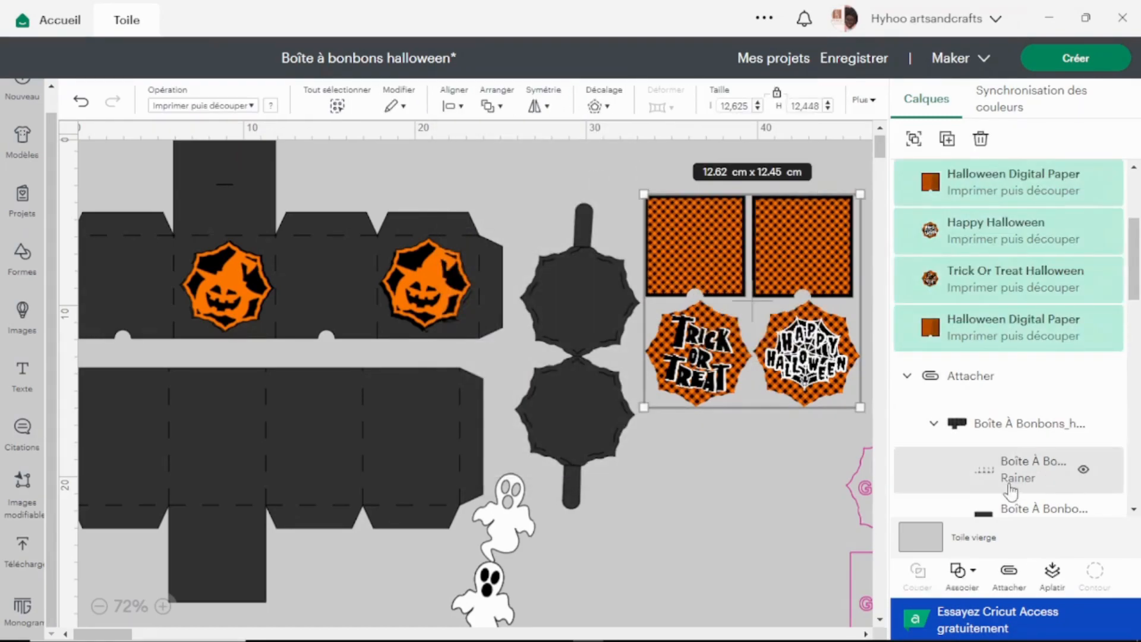
click(1014, 580)
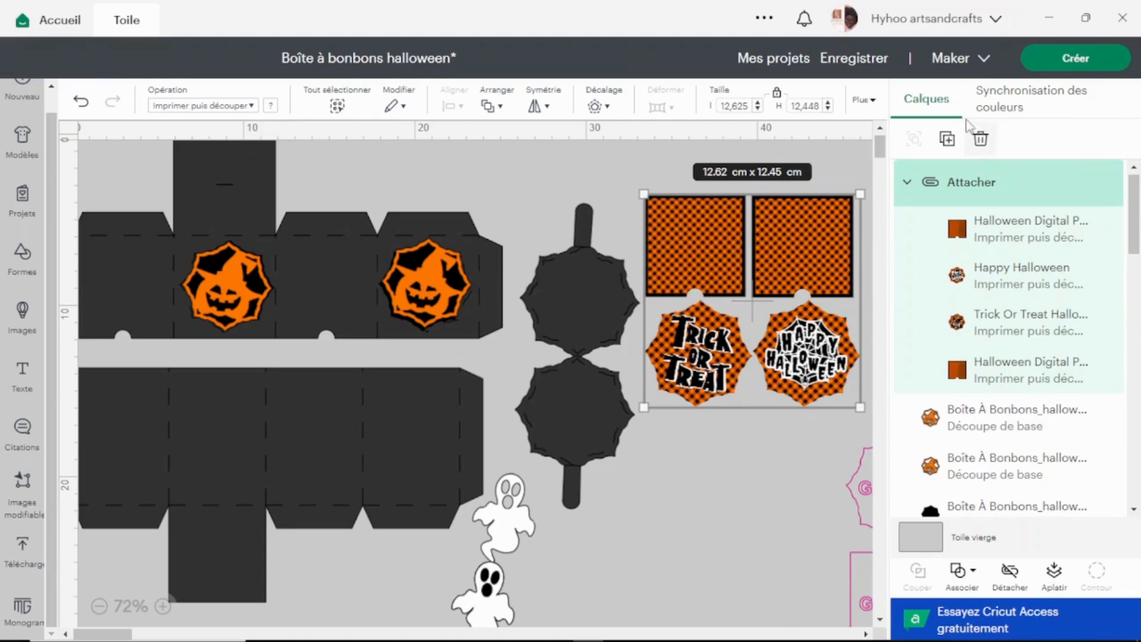
Synchronise the colours by merging all #000000 layers into the #333333 group.
click(1037, 97)
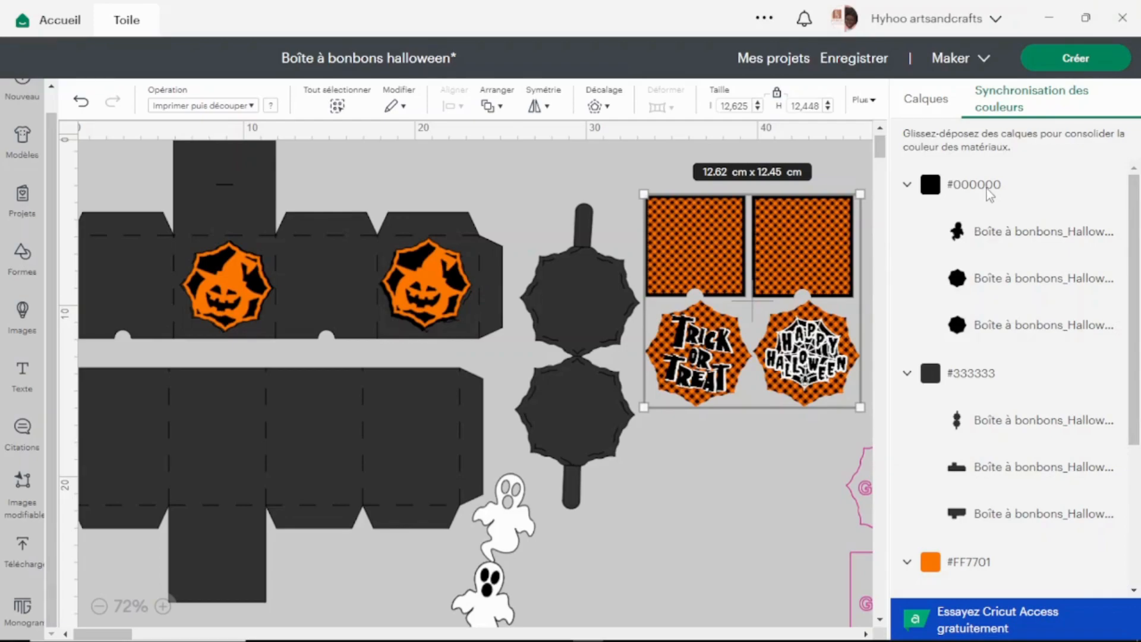
scroll(1018, 416, down, 4)
scroll(1017, 410, up, 3)
drag(975, 185, 1034, 175)
click(586, 521)
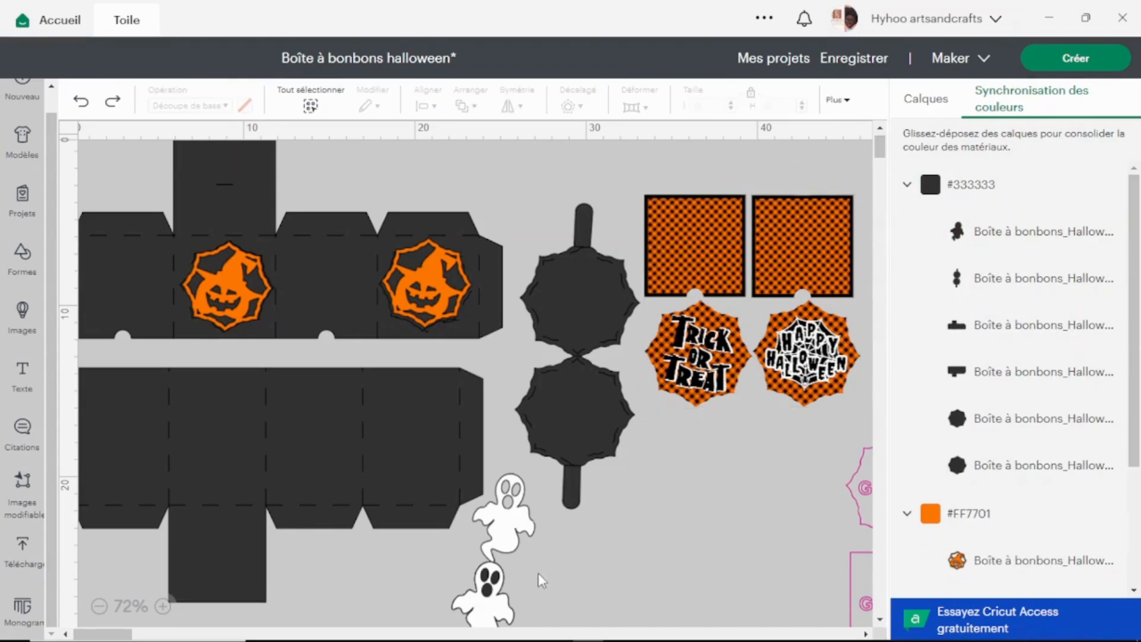
Send the project to mat preparation and show the third mat with the dark handle piece and octagons.
scroll(980, 225, down, 3)
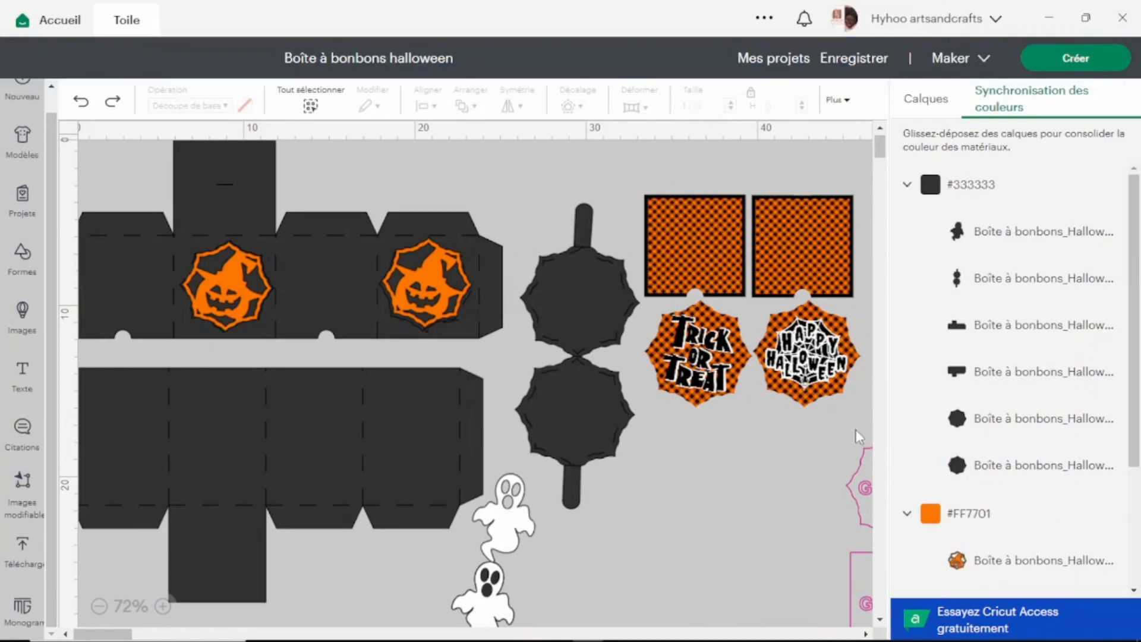
click(1076, 58)
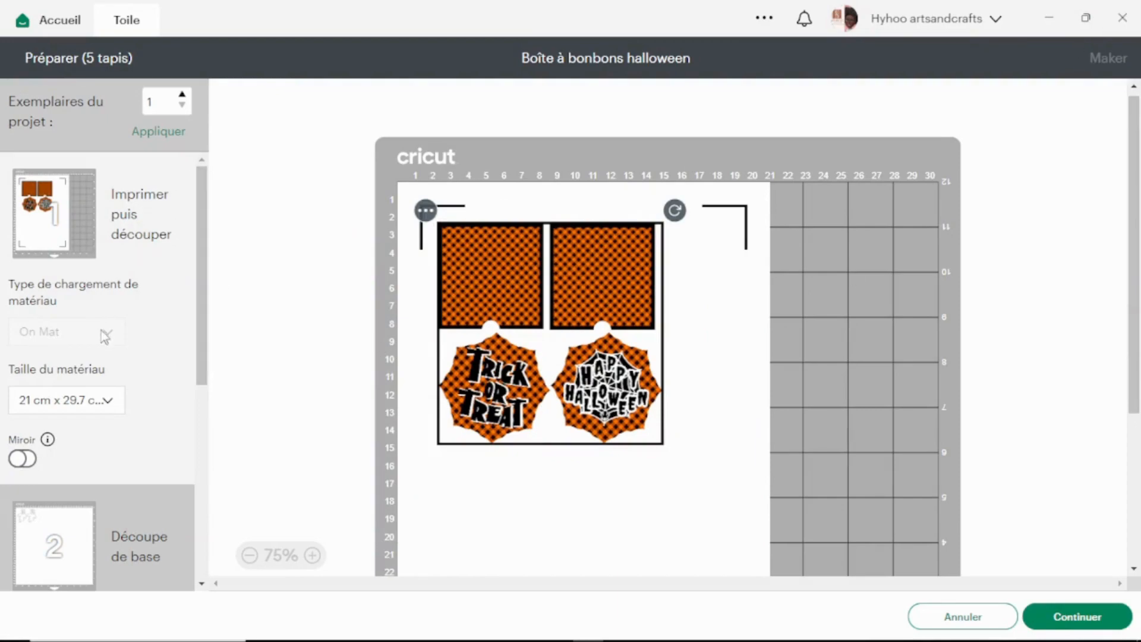
scroll(96, 333, down, 5)
click(48, 284)
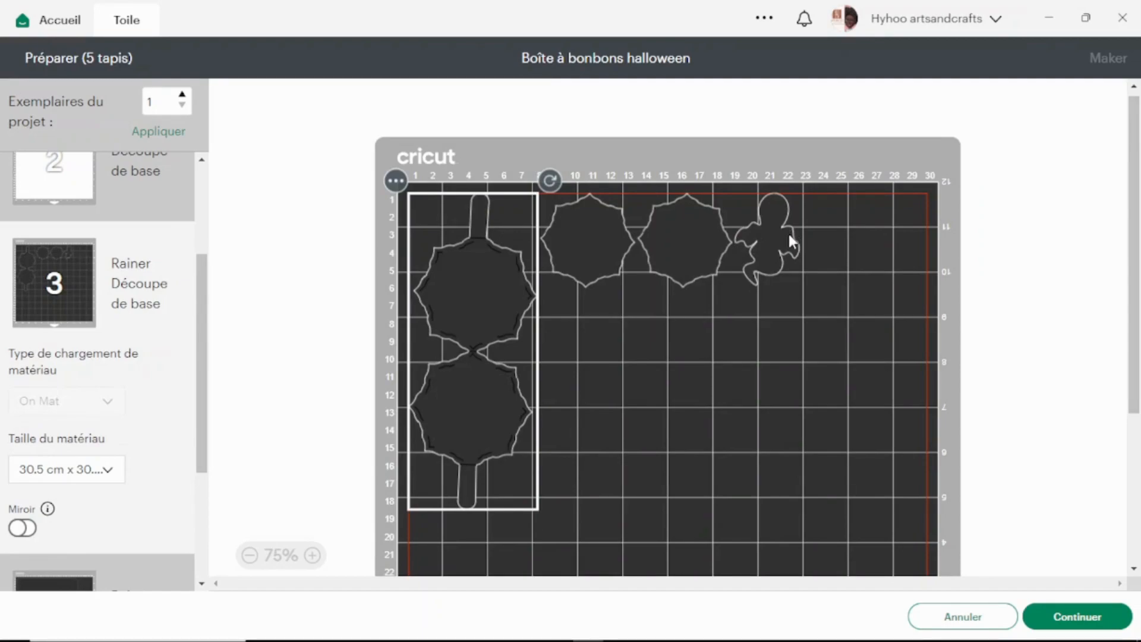
Set the material size of the fourth mat, holding the two box parts, to 30.5 cm x 61 cm.
scroll(198, 338, down, 3)
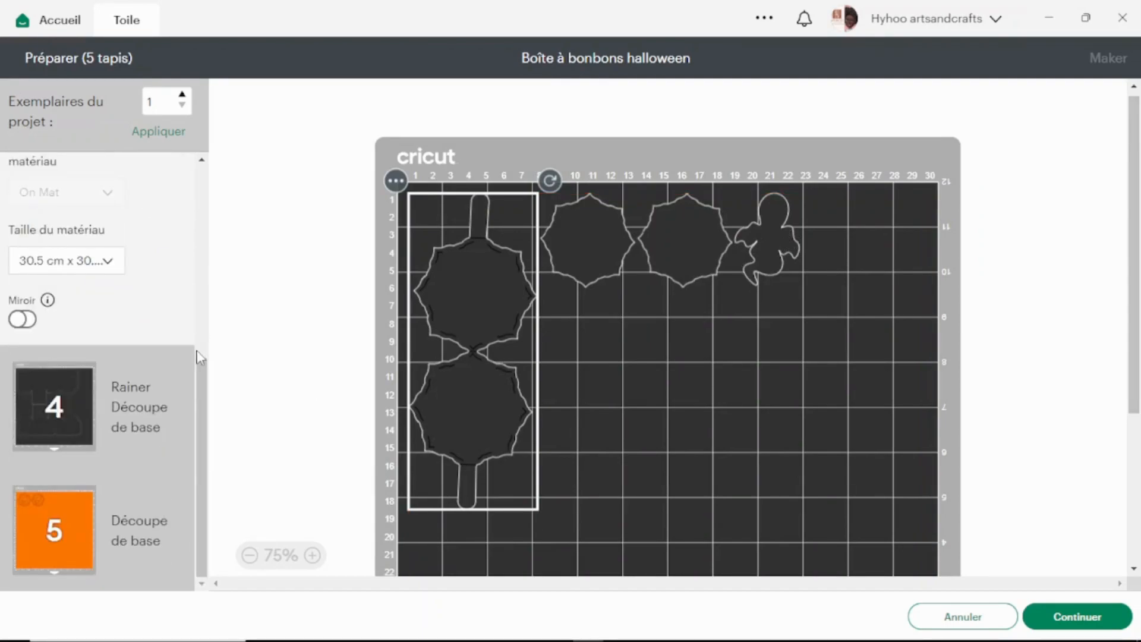
click(63, 395)
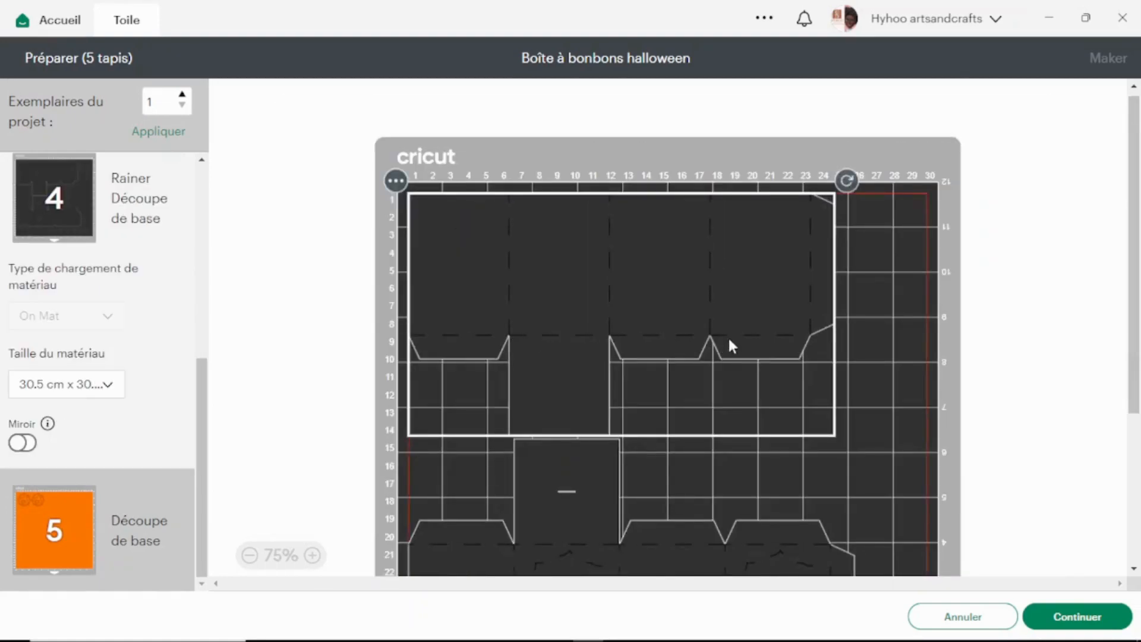
scroll(714, 319, down, 3)
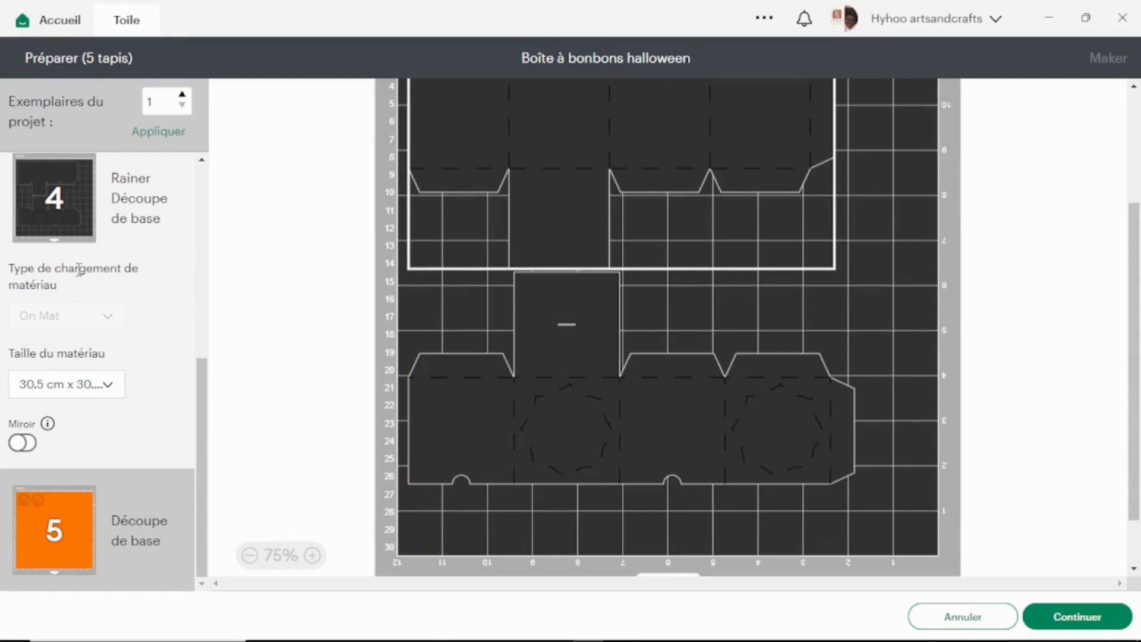
scroll(79, 270, up, 5)
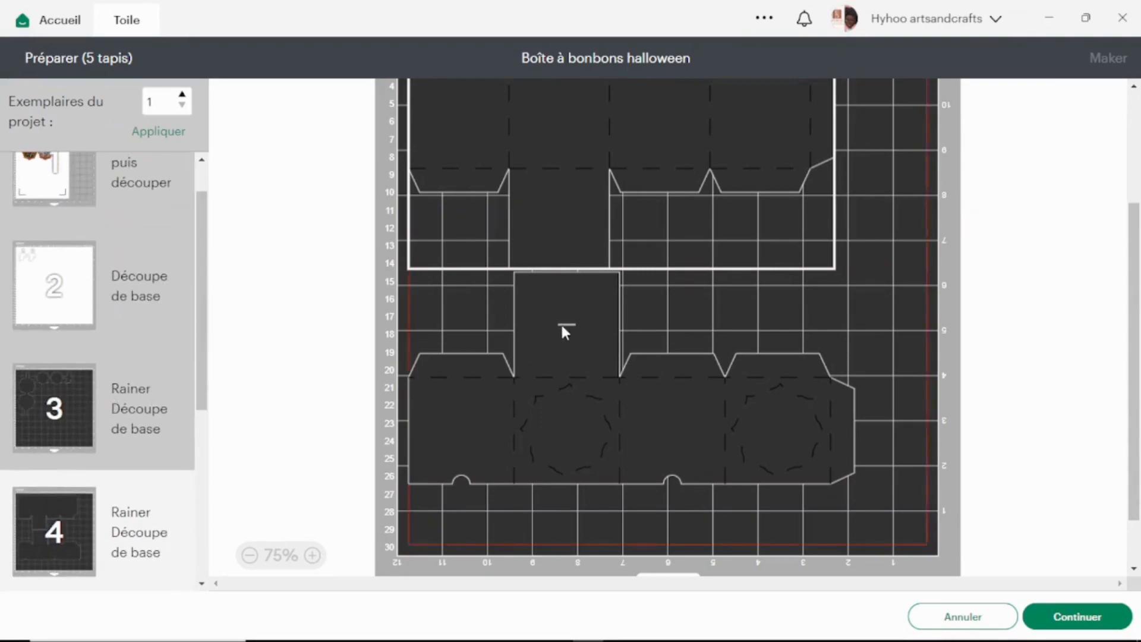
scroll(562, 326, down, 2)
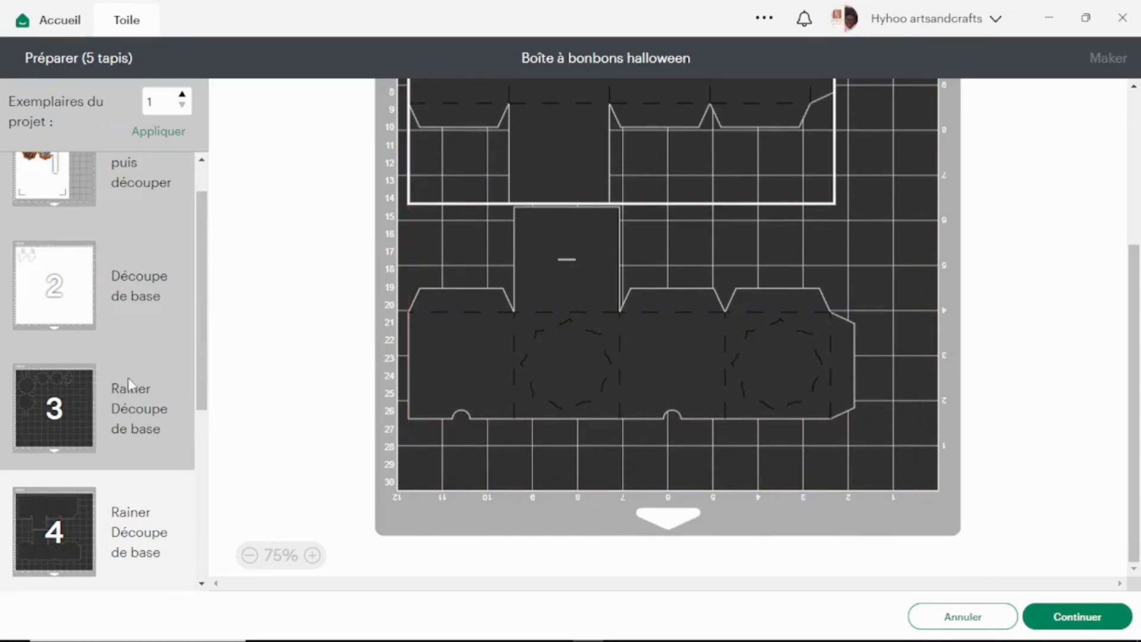
scroll(127, 377, down, 4)
scroll(116, 369, down, 2)
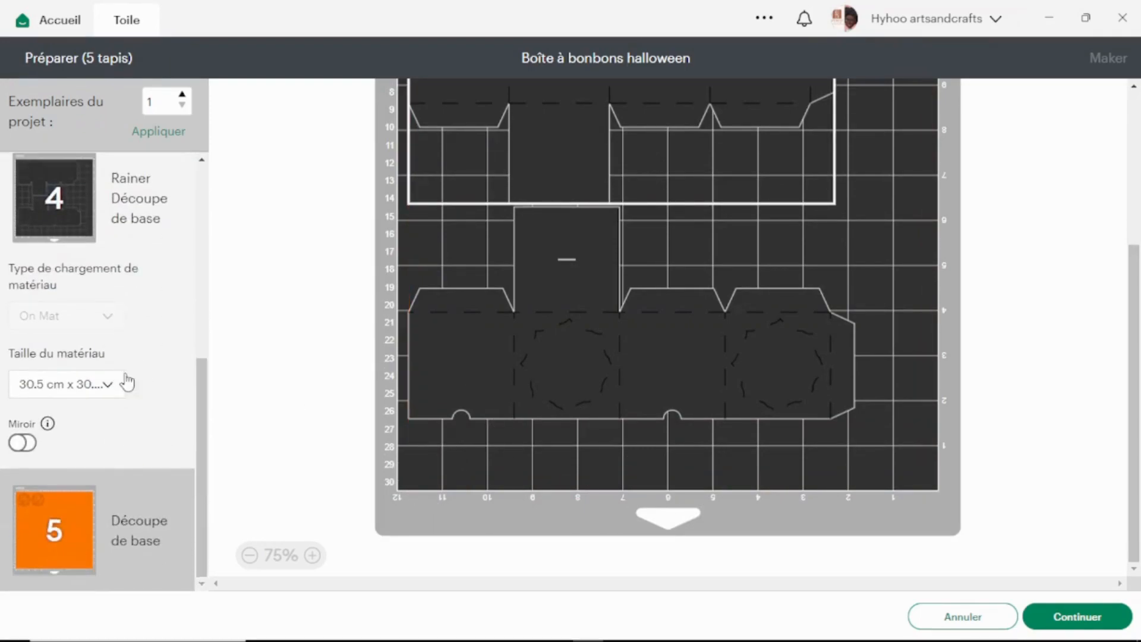
click(108, 390)
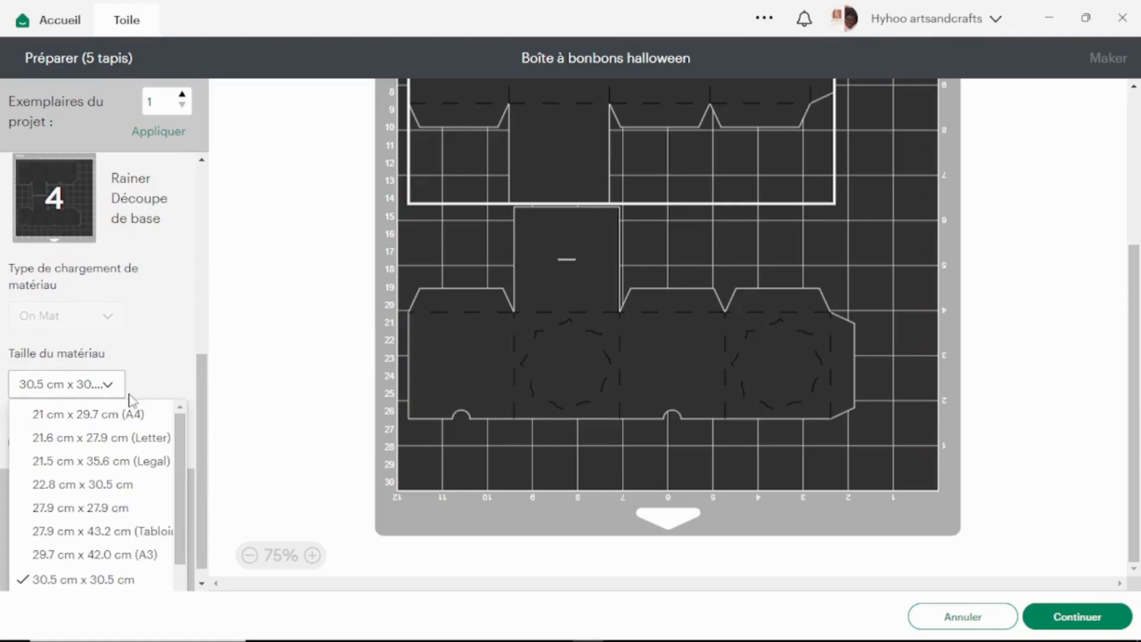
scroll(156, 580, down, 1)
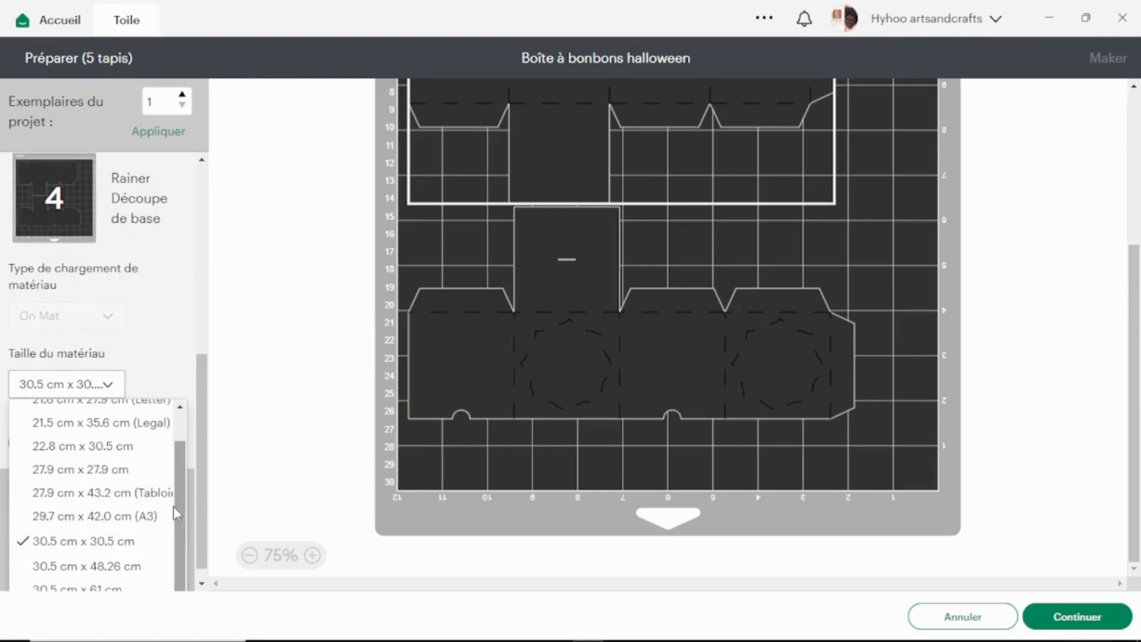
click(106, 588)
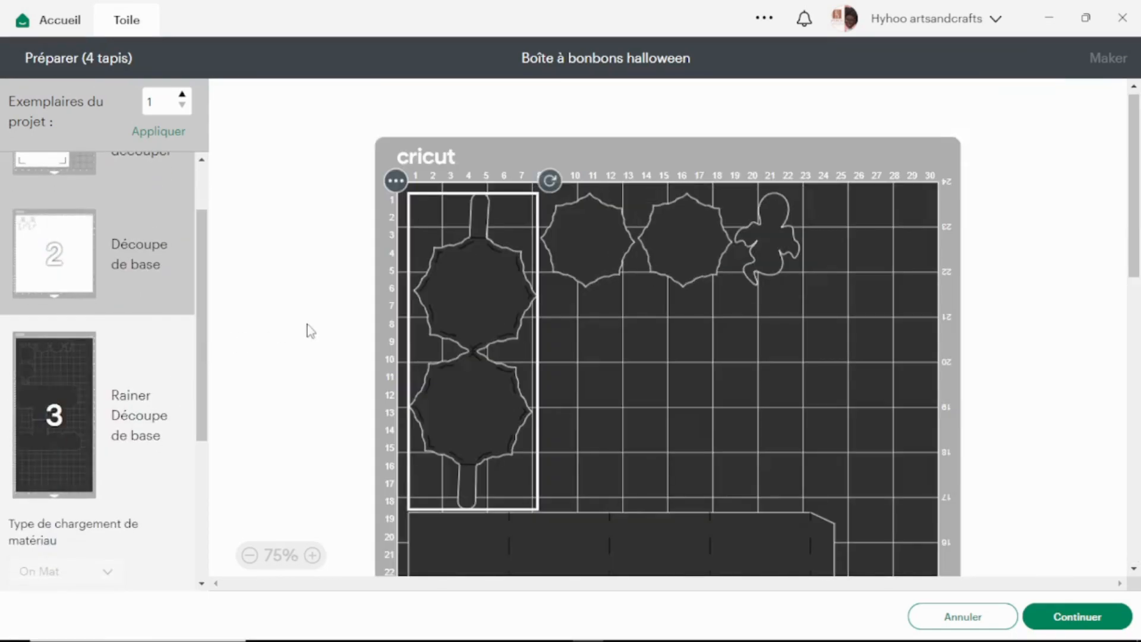
Review how the dark pieces and both box parts are laid out on the 30.5 cm x 61 cm mat.
scroll(119, 404, down, 1)
scroll(105, 354, down, 3)
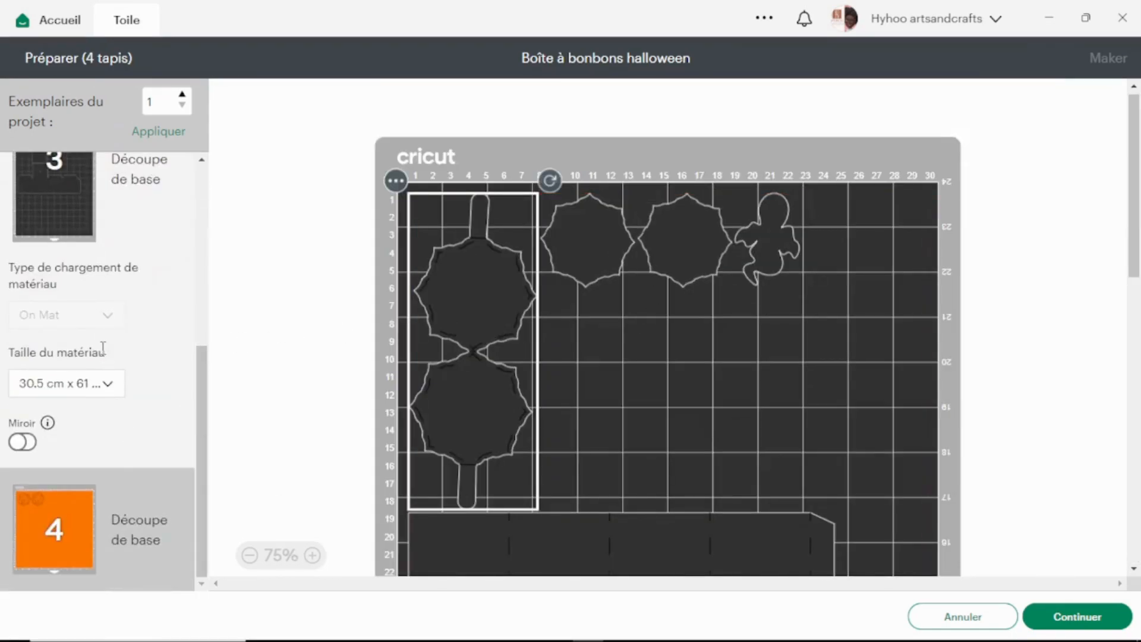
scroll(817, 445, down, 5)
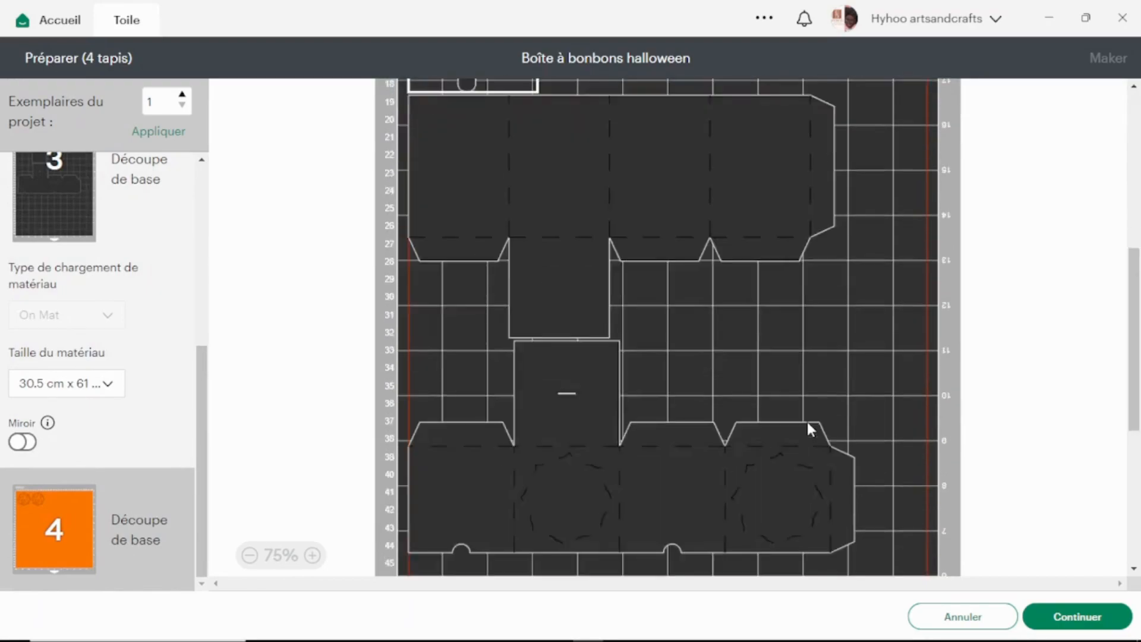
scroll(807, 420, down, 2)
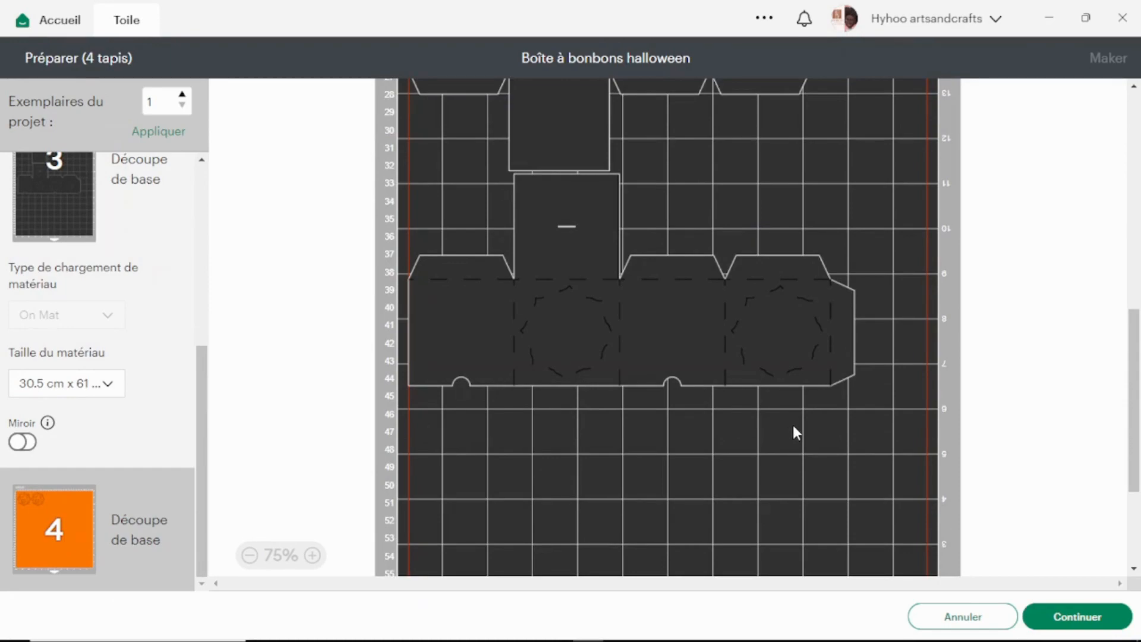
Move the handle piece, both octagons and the ghost shape aside, and place the first box part against the mat's upper edge.
scroll(659, 301, up, 7)
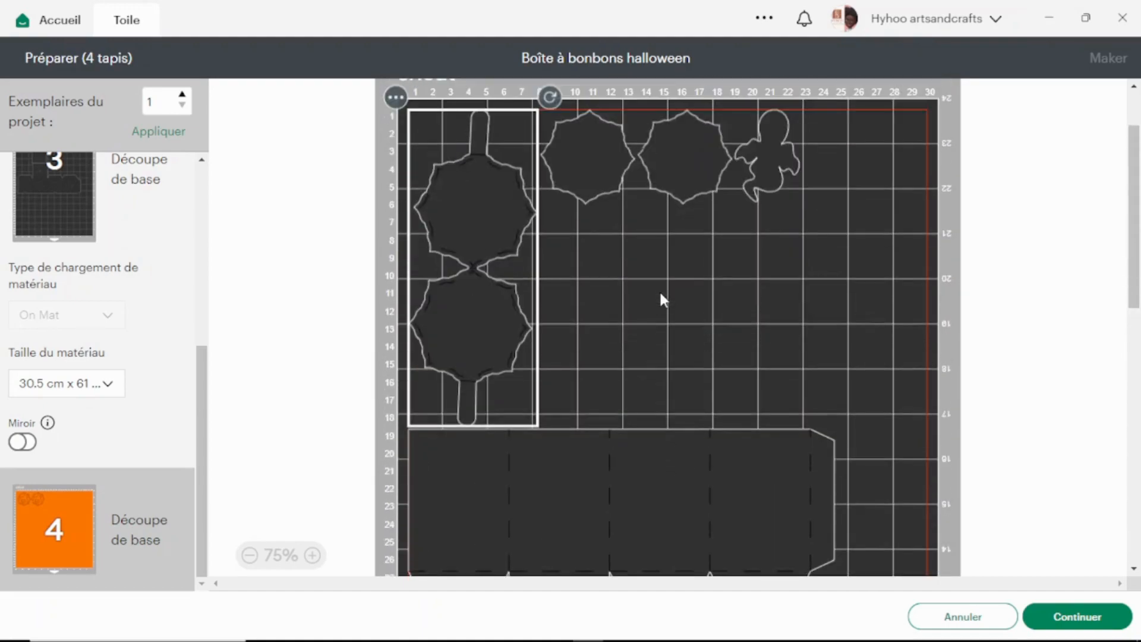
drag(479, 255, 888, 430)
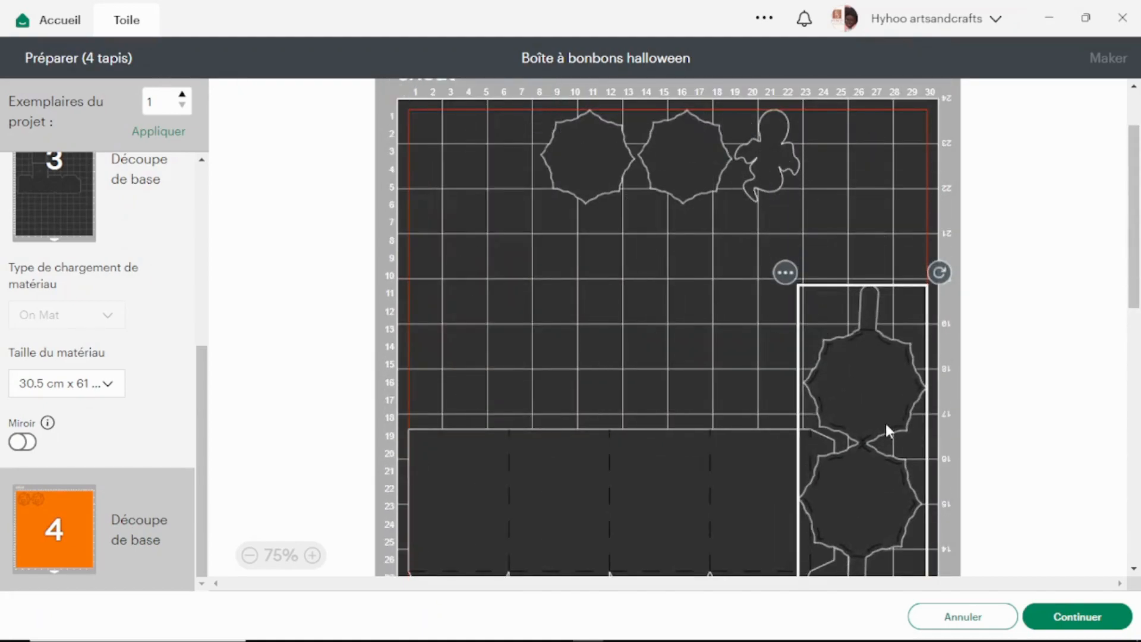
drag(629, 159, 854, 470)
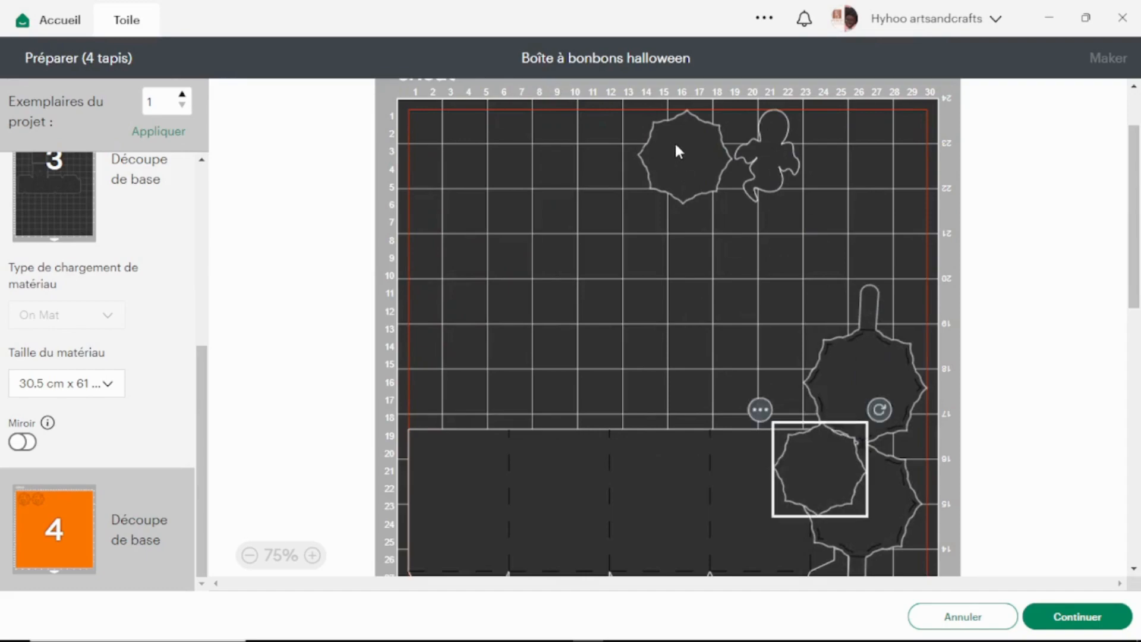
drag(679, 152, 868, 401)
drag(762, 134, 870, 375)
drag(609, 471, 591, 114)
Rotate the ghost shape sideways and place it and one octagon just below the first box part's flaps.
scroll(559, 268, down, 5)
scroll(558, 262, up, 5)
click(872, 301)
drag(871, 300, 665, 240)
drag(712, 189, 727, 294)
drag(661, 249, 655, 239)
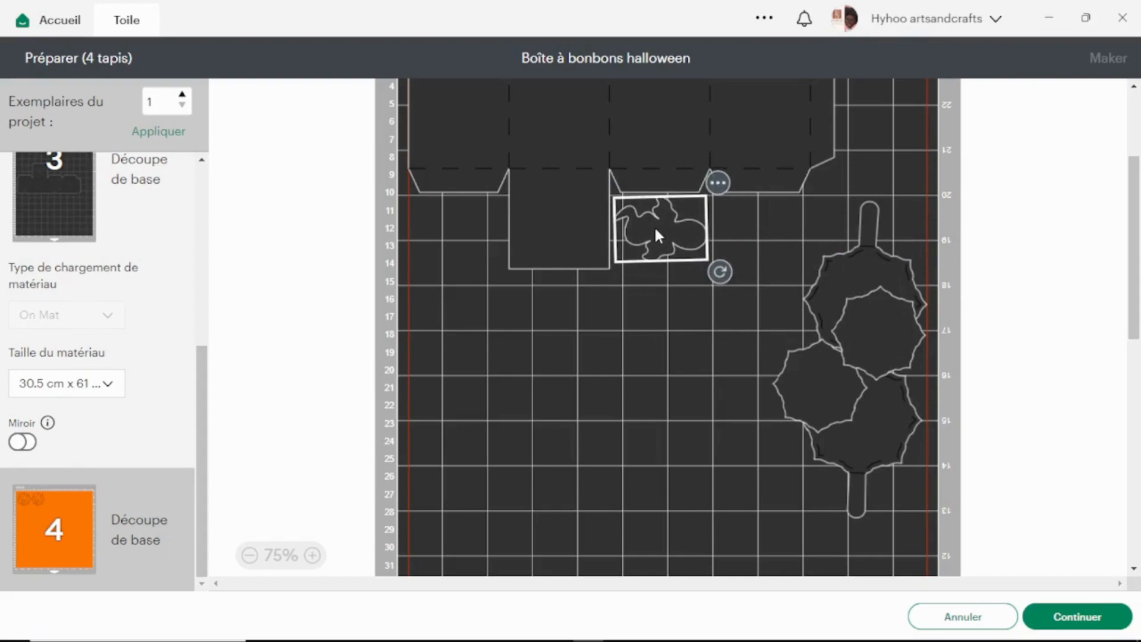
drag(838, 327, 747, 235)
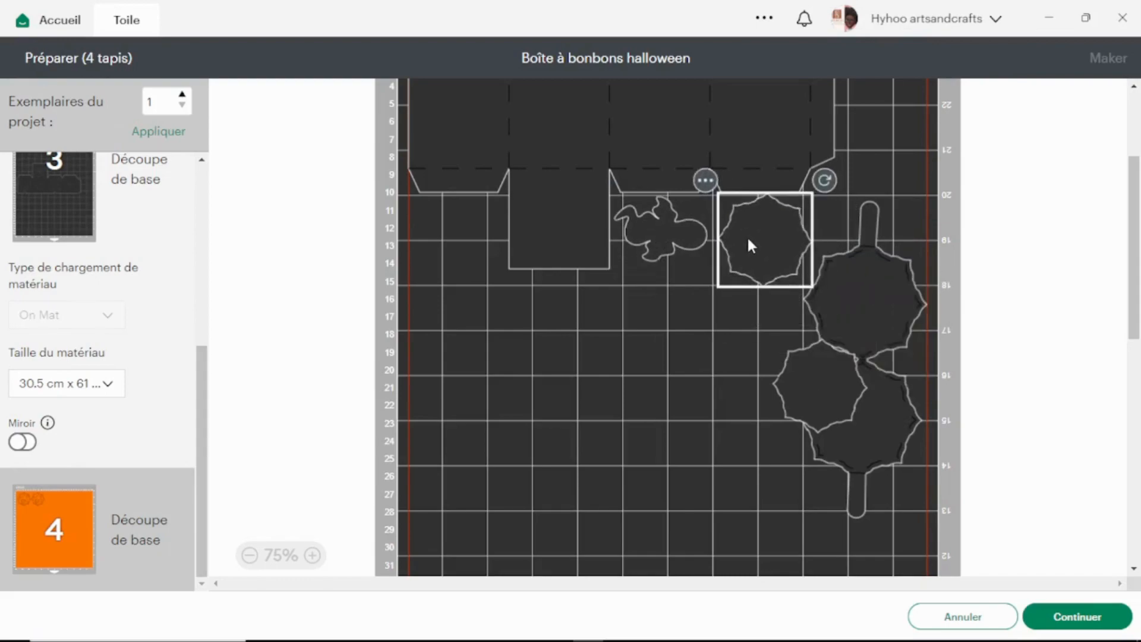
Reposition the second box part lower on the mat, spanning about rows 28 to 41.
scroll(755, 333, down, 5)
click(675, 437)
drag(675, 436, 657, 173)
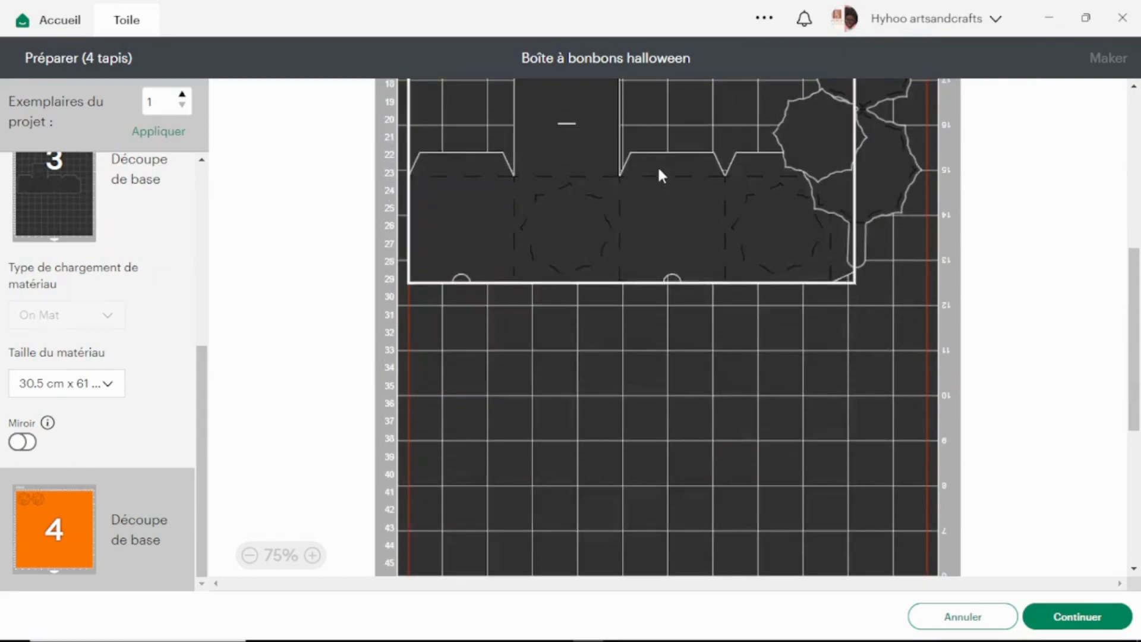
scroll(692, 250, up, 5)
drag(623, 344, 595, 433)
scroll(596, 437, down, 5)
drag(567, 324, 563, 461)
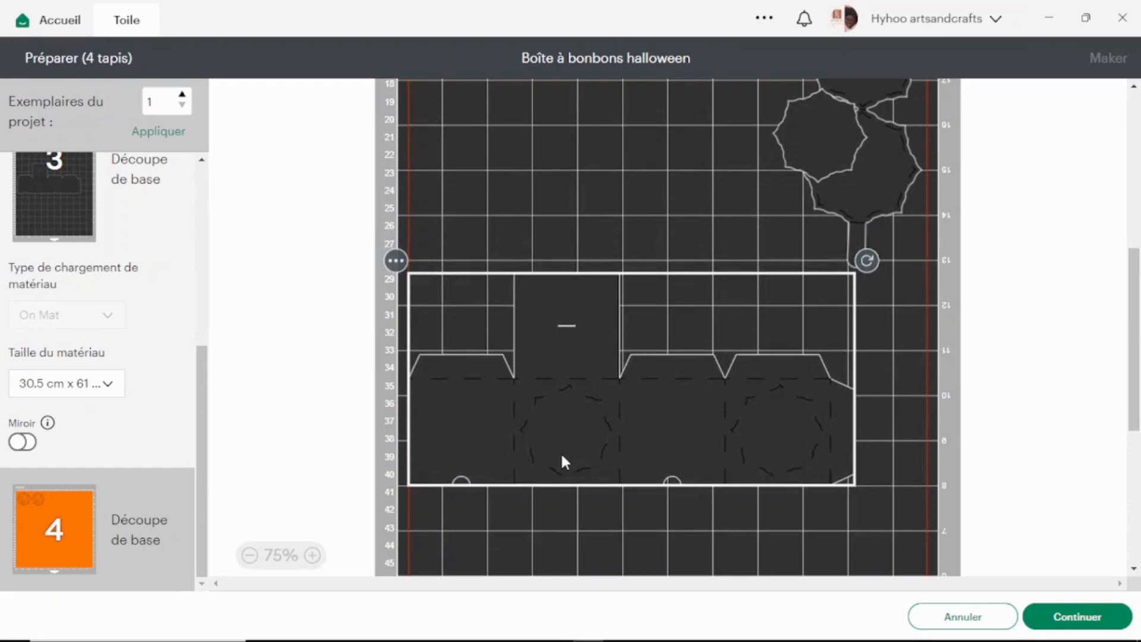
Move the handle piece between the two box parts and fit the other octagon beside the first part's long flap.
scroll(669, 259, up, 3)
click(810, 172)
drag(810, 172, 665, 184)
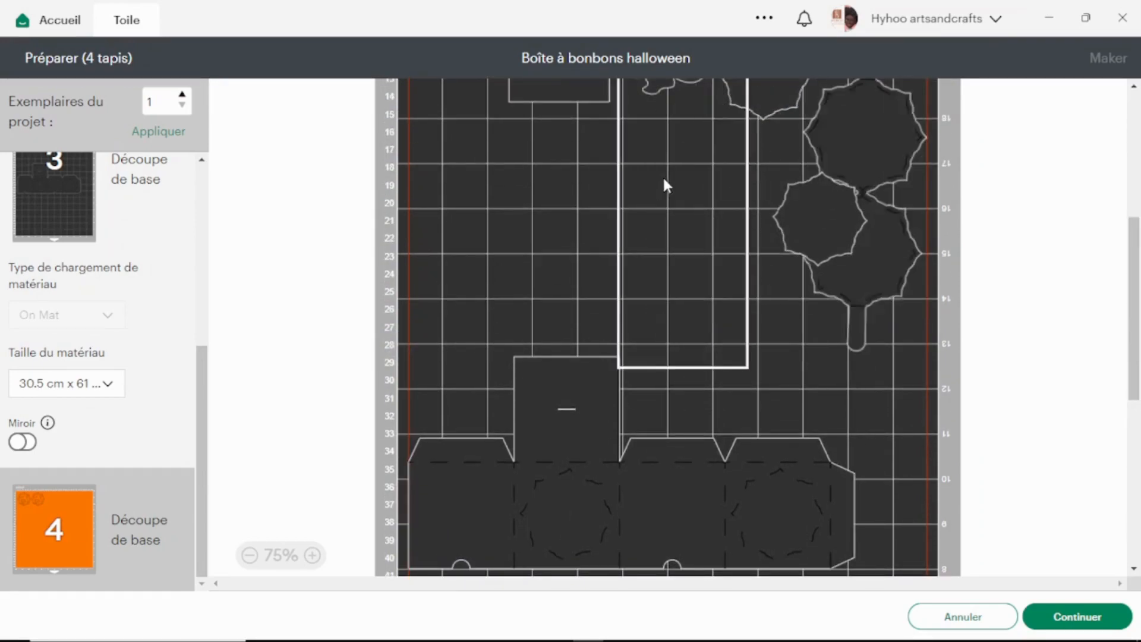
drag(798, 204, 467, 132)
scroll(568, 173, up, 5)
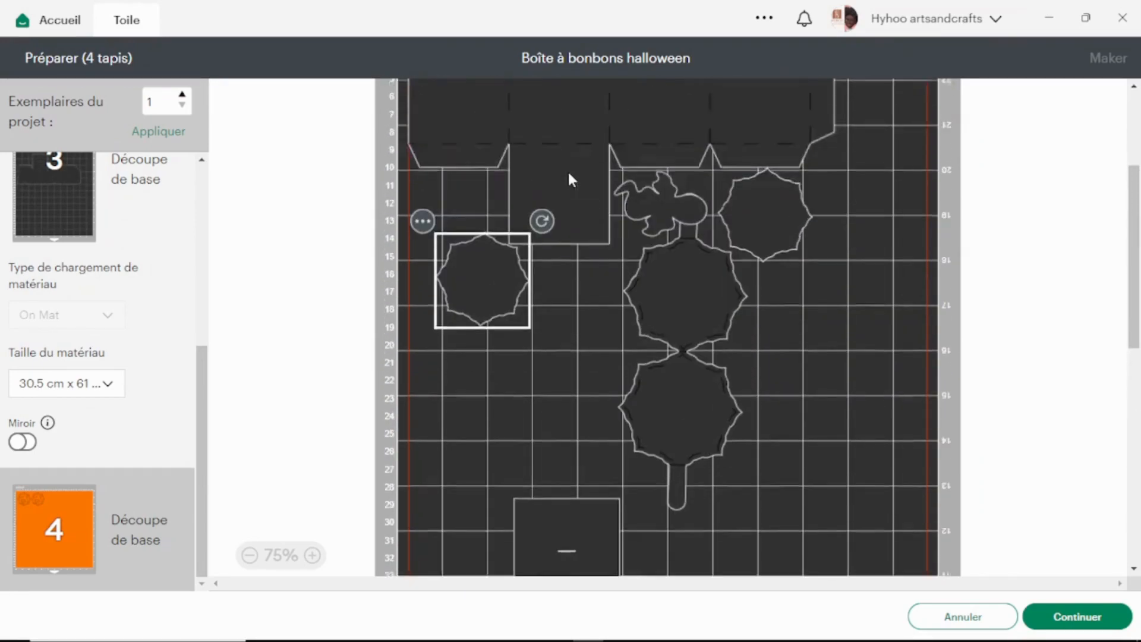
drag(476, 293, 459, 229)
click(525, 347)
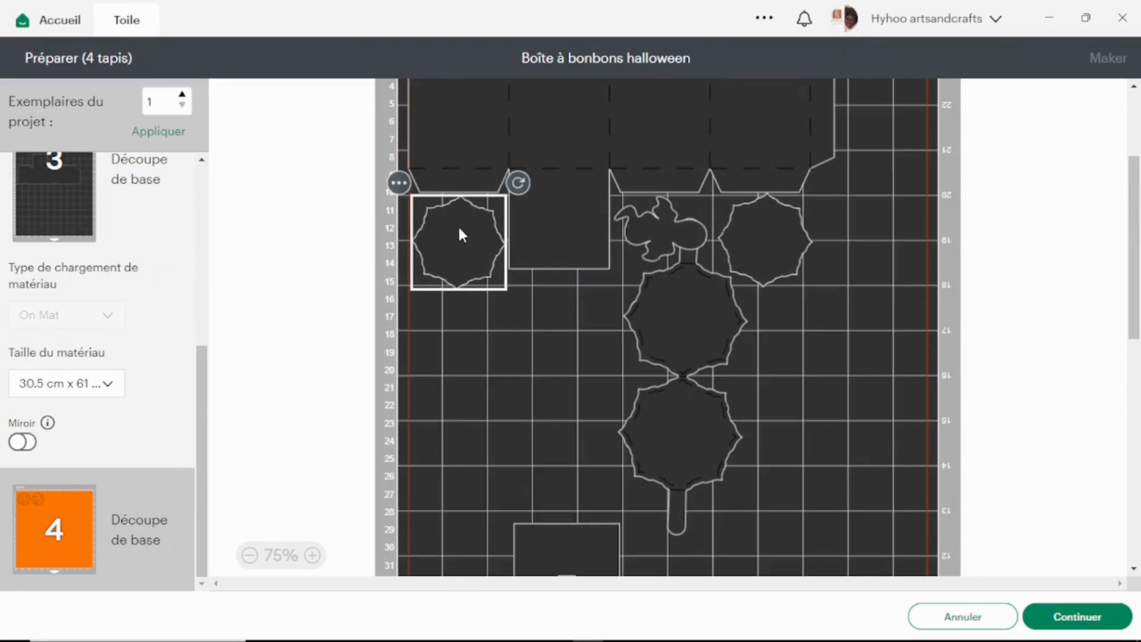
click(581, 351)
Nudge the first box part and the small shapes clear of each other and shift the handle piece toward the mat's edge.
drag(530, 165, 535, 164)
click(528, 273)
click(465, 250)
drag(461, 244, 462, 246)
click(580, 356)
drag(772, 246, 775, 252)
drag(670, 321, 829, 385)
click(682, 231)
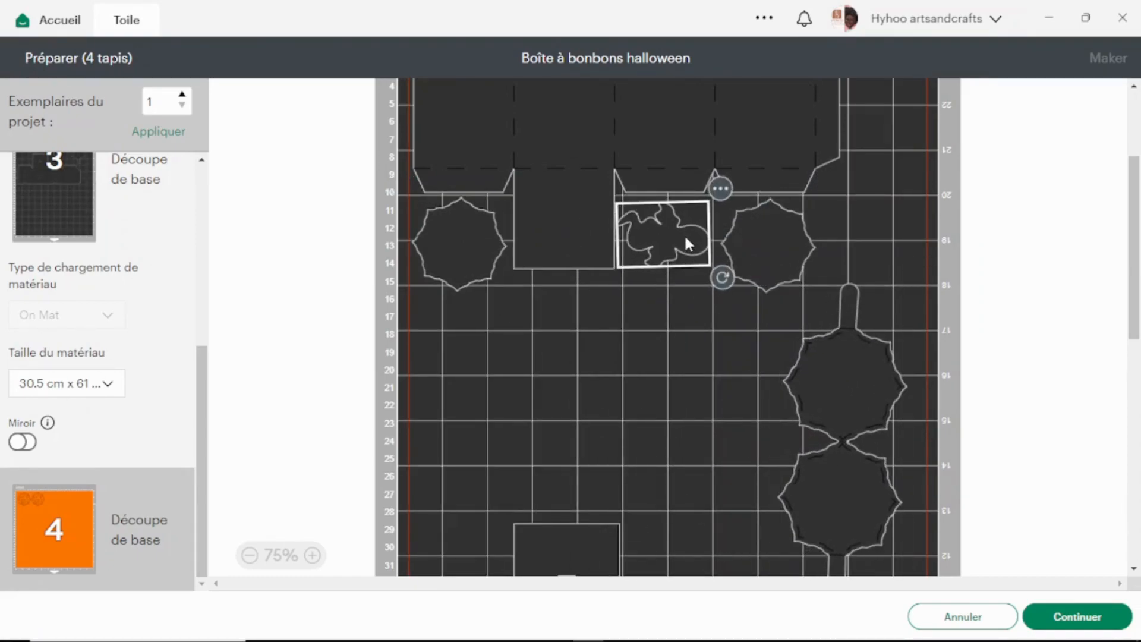
Move the second box part up directly beneath the first one and shift the handle piece toward the middle of the mat.
drag(584, 541, 577, 286)
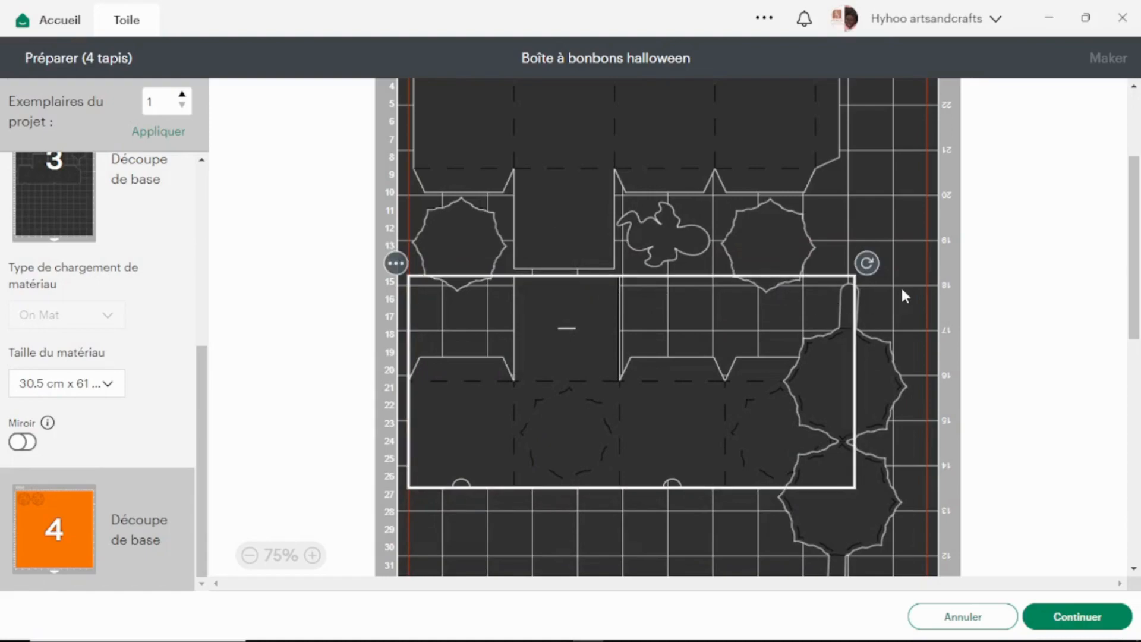
scroll(902, 292, down, 3)
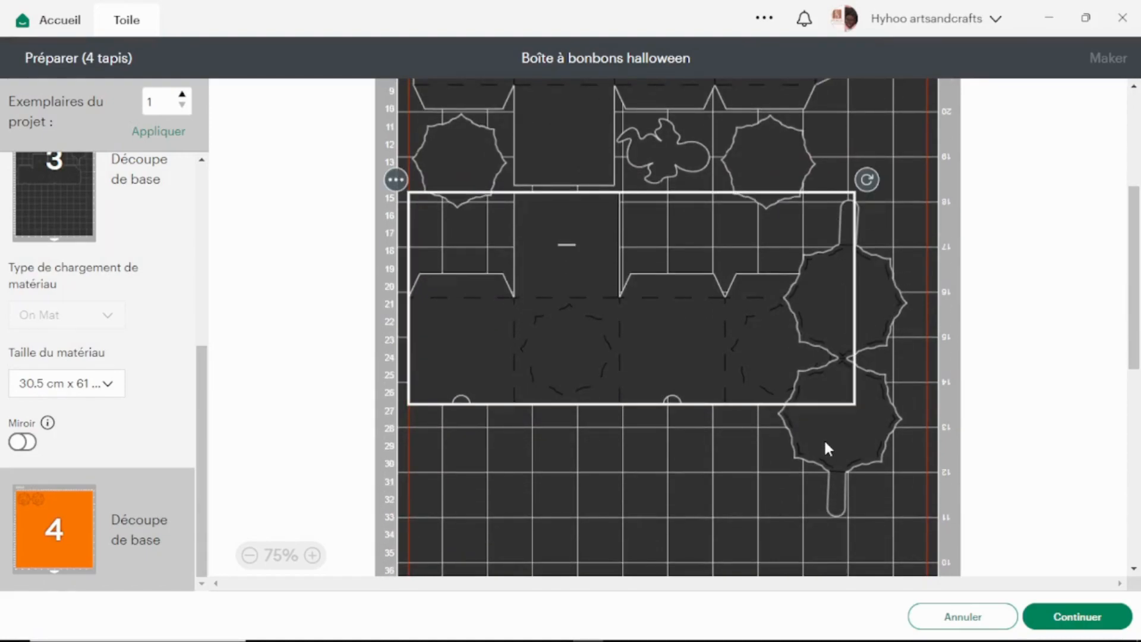
scroll(826, 447, up, 3)
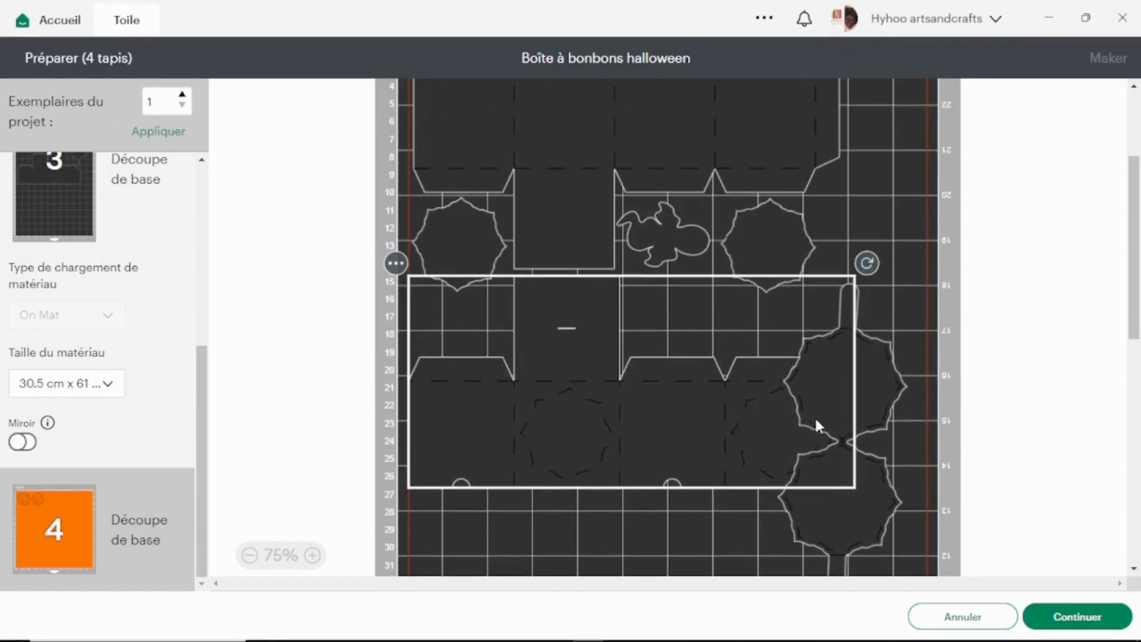
drag(876, 392, 614, 453)
scroll(725, 425, down, 2)
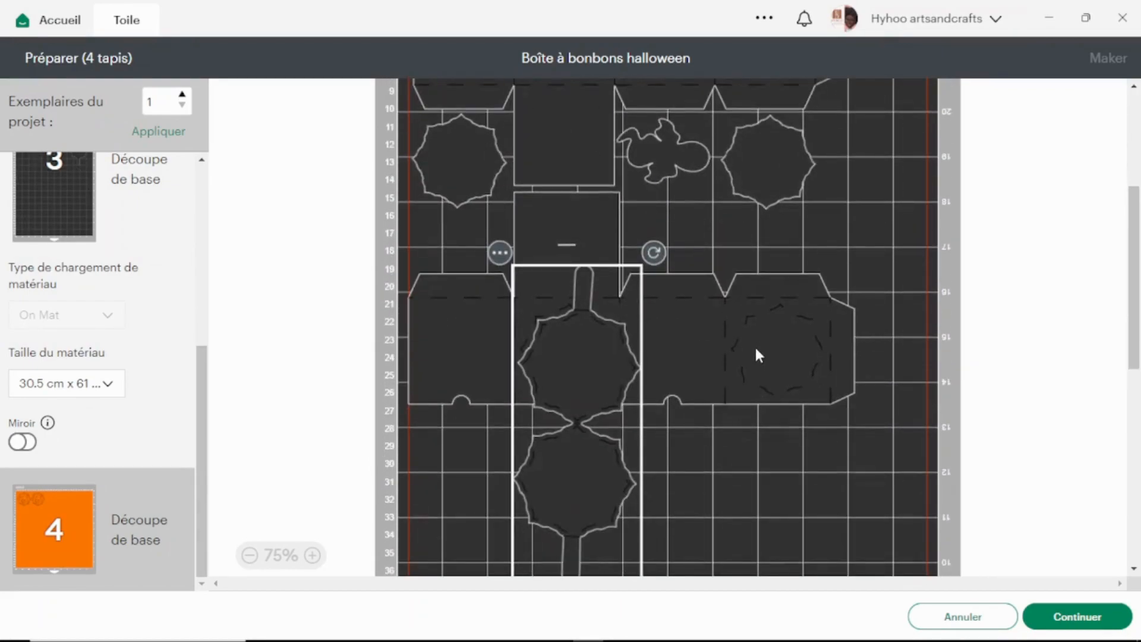
Rotate the first box part 180° so its flaps face the mat's upper edge.
scroll(753, 338, up, 9)
click(623, 238)
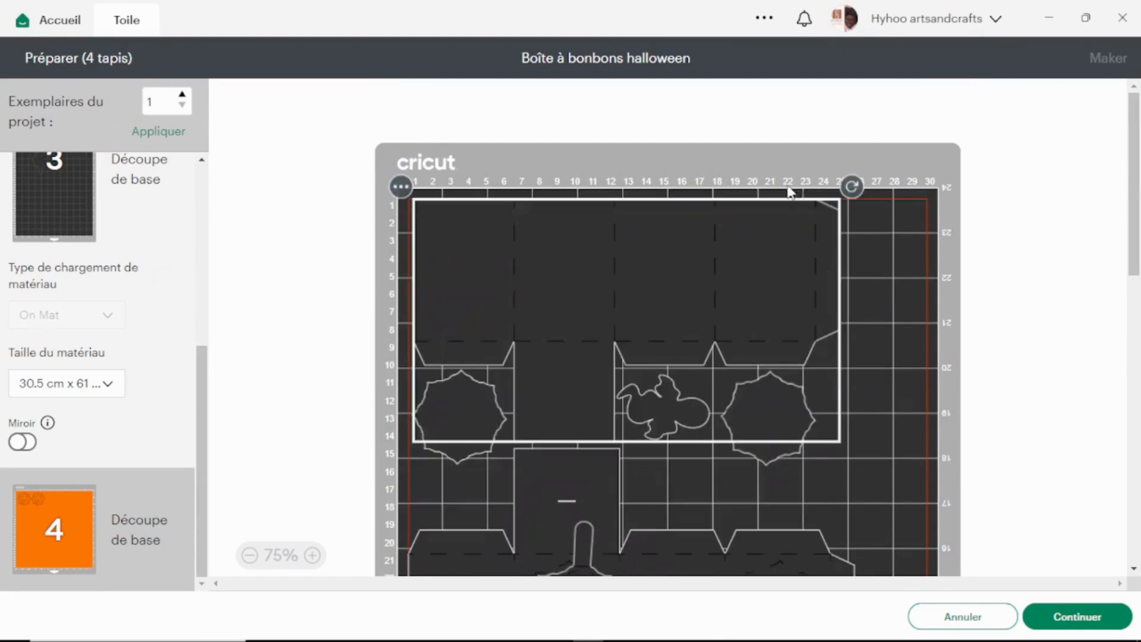
drag(851, 187, 487, 394)
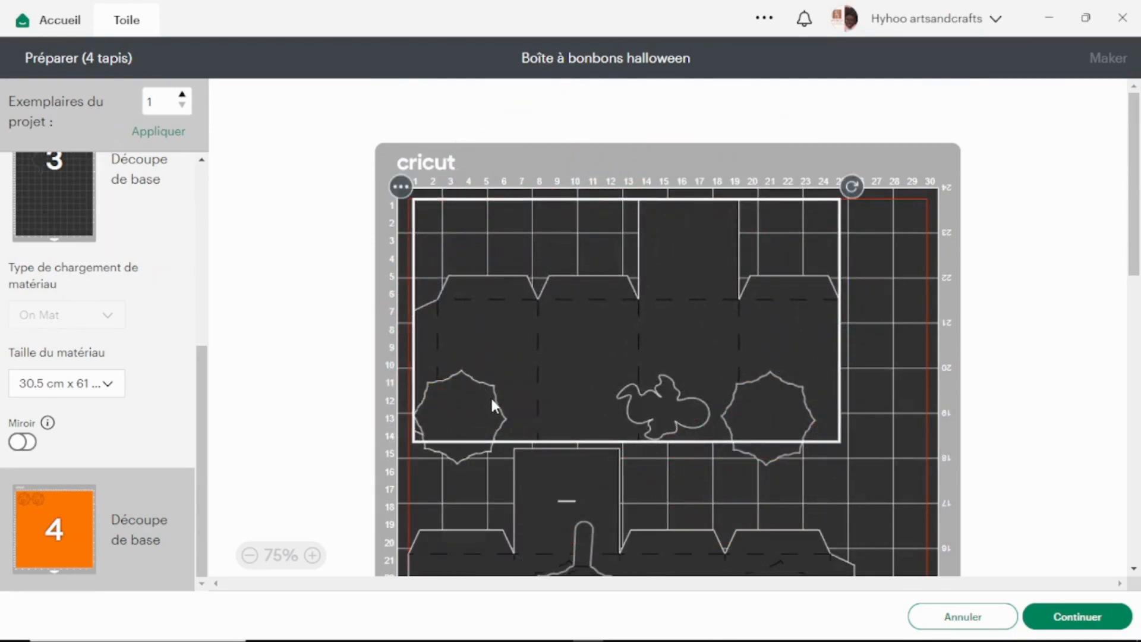
Clear the octagons and ghost shape to below the second box part and rotate that part 180°.
scroll(749, 447, down, 5)
drag(463, 178, 443, 458)
drag(673, 164, 671, 523)
drag(768, 164, 793, 503)
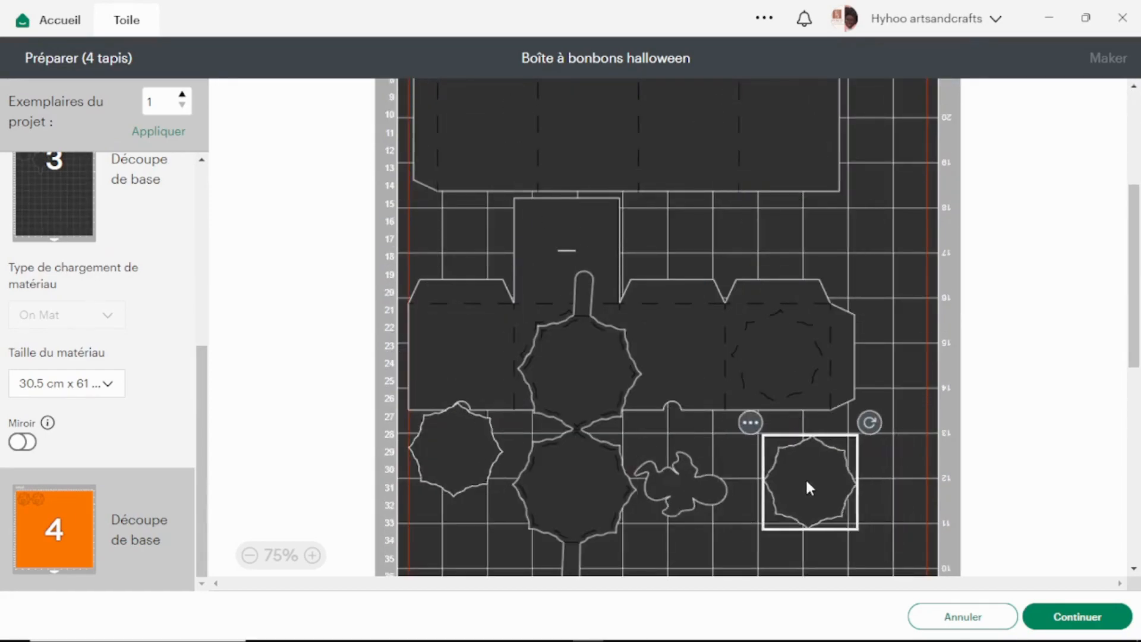
click(744, 328)
drag(866, 185, 453, 400)
drag(802, 251, 795, 248)
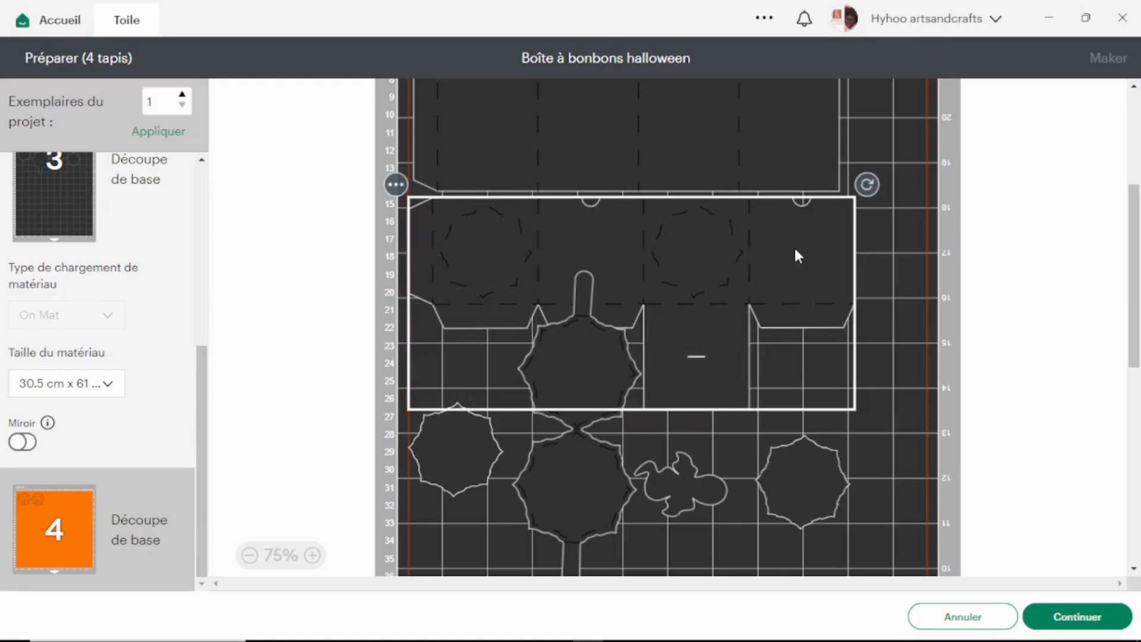
click(800, 248)
Rotate the handle piece to lie horizontally and place it below the second box part.
scroll(907, 333, down, 3)
click(677, 429)
drag(600, 259, 575, 357)
drag(633, 185, 684, 409)
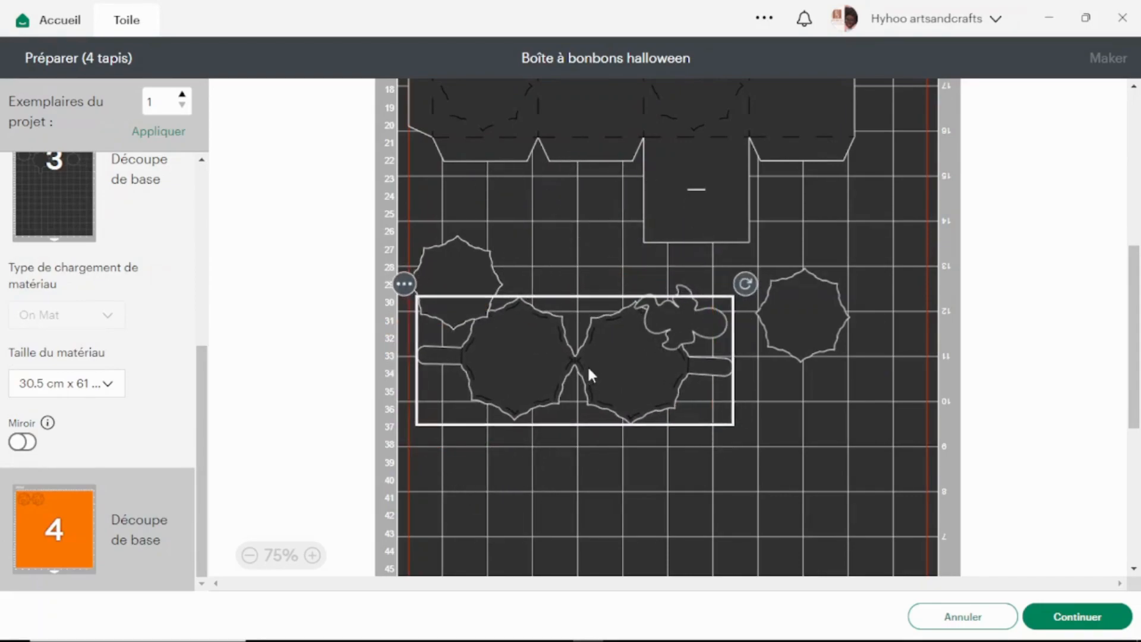
Place the two octagons and the ghost shape on either side of the second box part's long flap.
drag(468, 256, 468, 188)
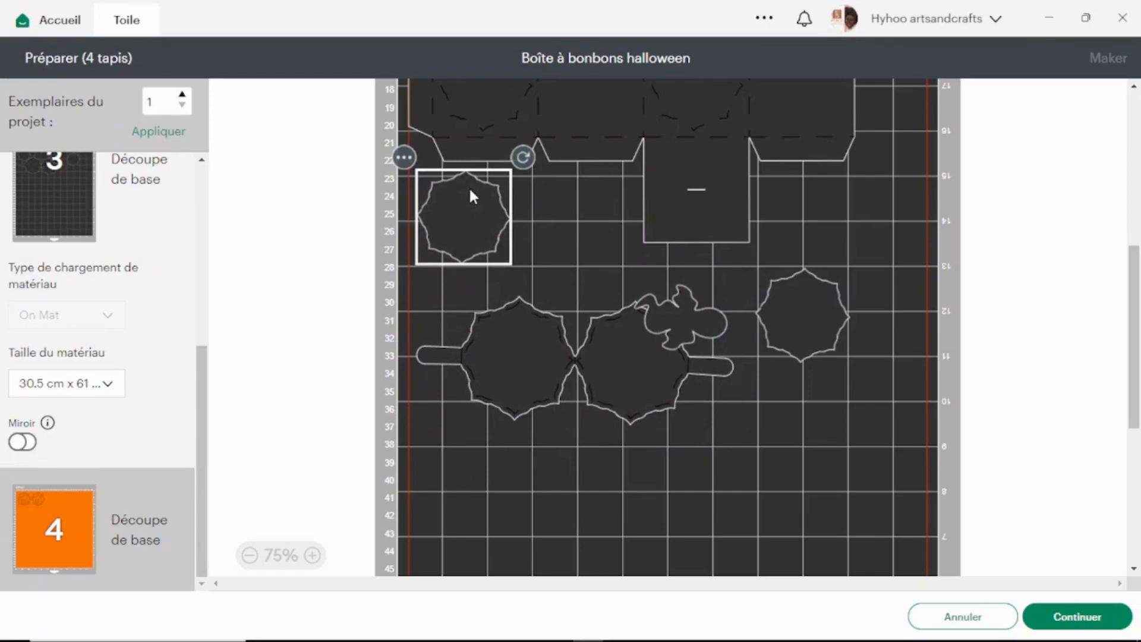
drag(824, 328, 593, 233)
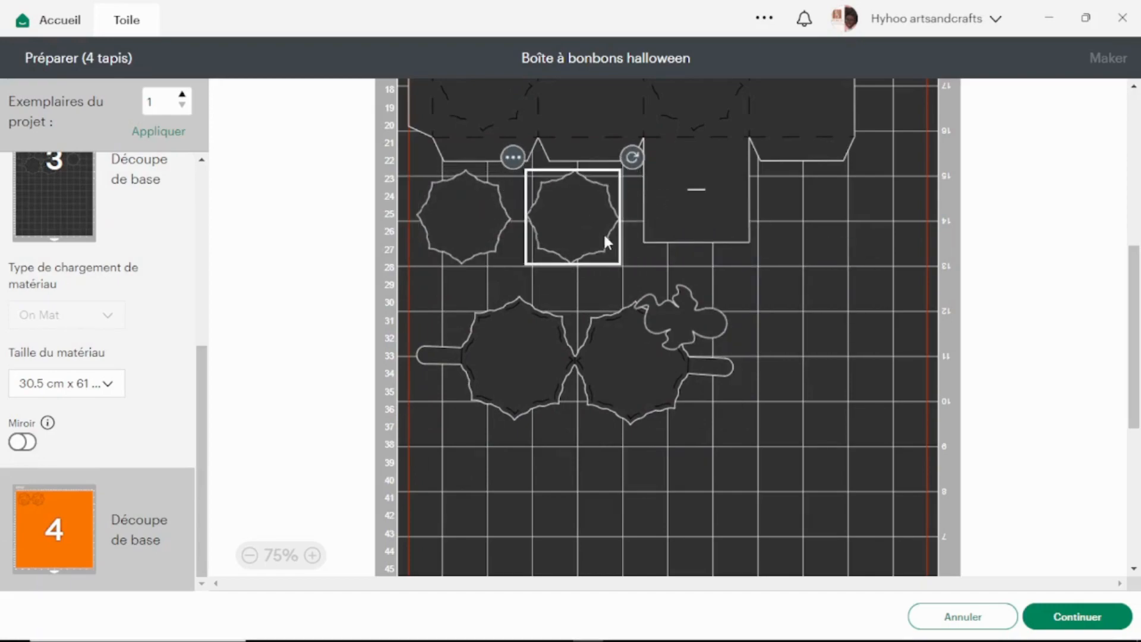
drag(686, 324, 803, 213)
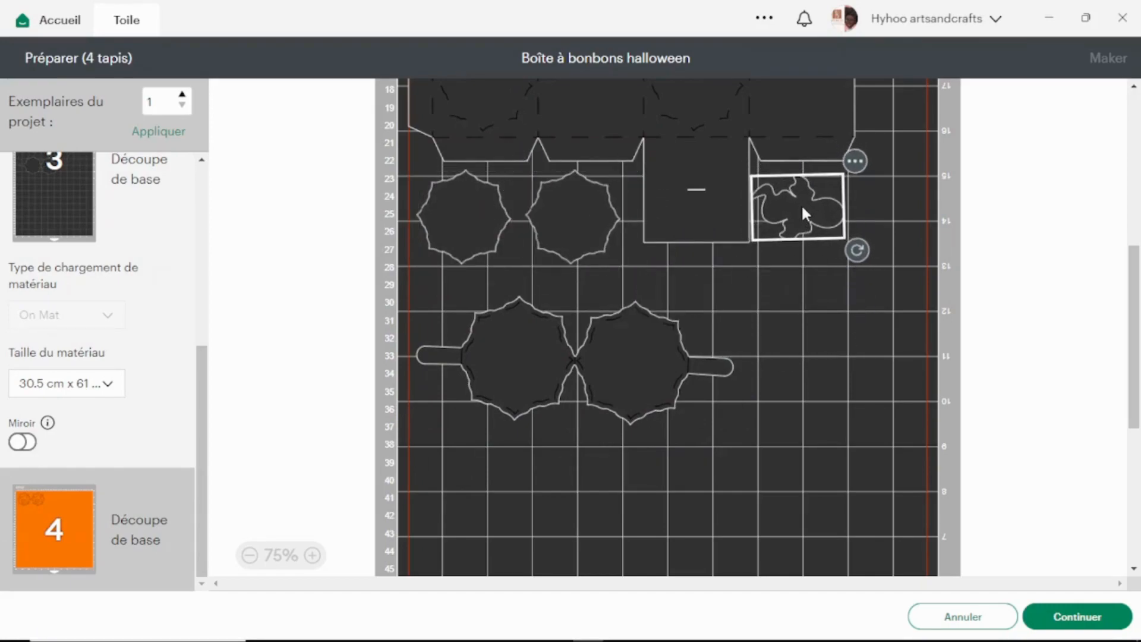
Move the handle piece up close beneath the octagons and check the compacted layout of the dark mat.
drag(616, 389, 613, 343)
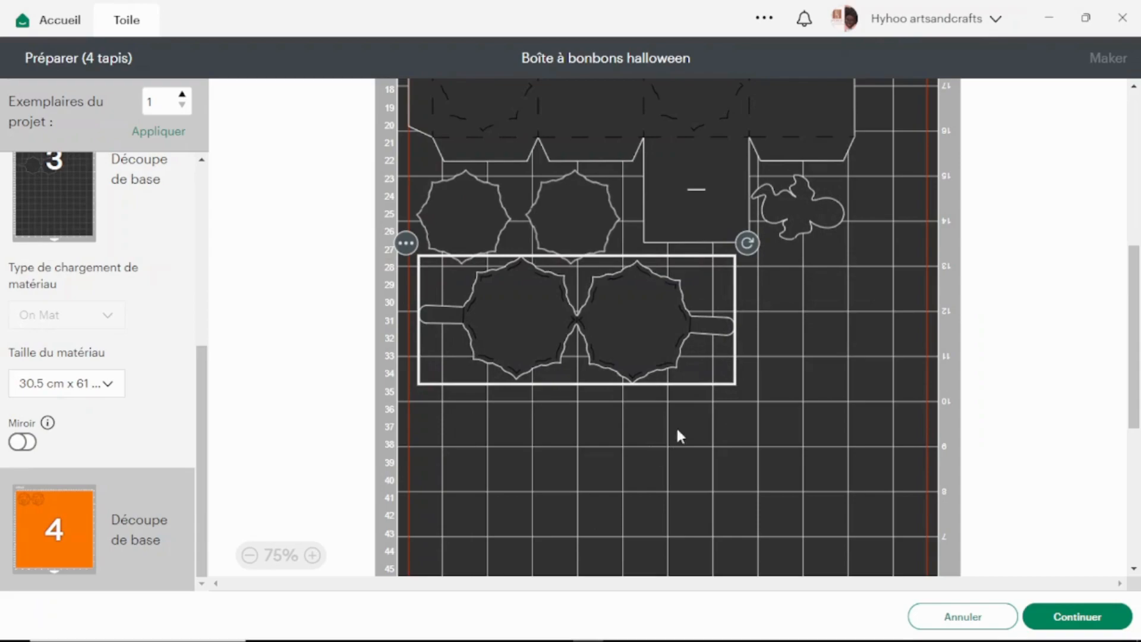
click(822, 336)
scroll(770, 325, up, 5)
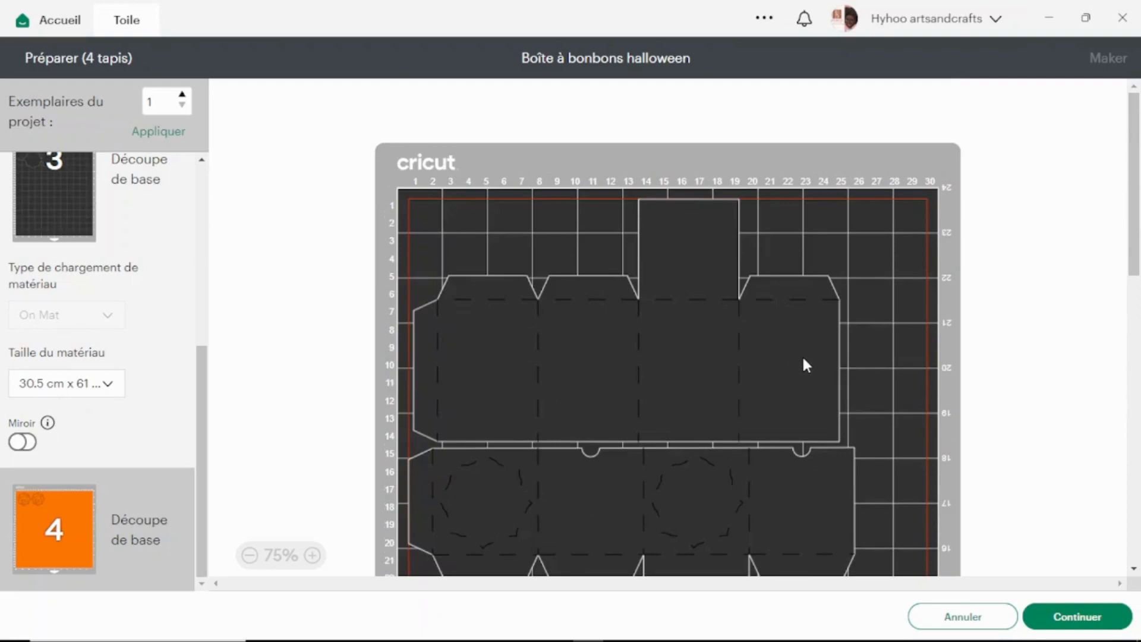
scroll(807, 365, down, 3)
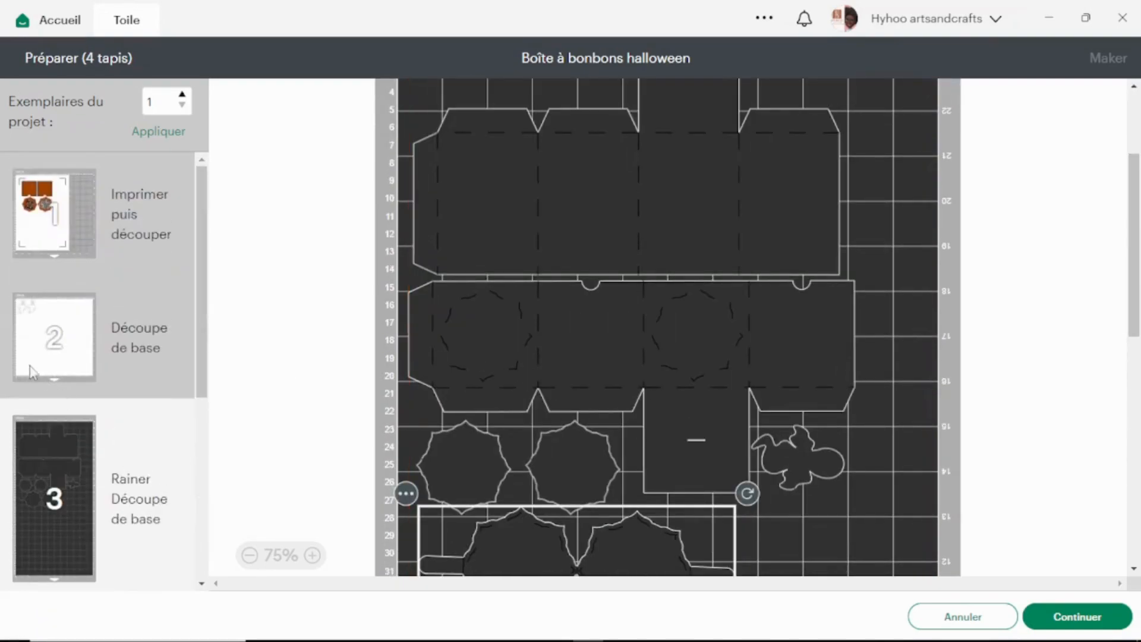
Check the second and fourth mats, and move the first ghost from the white mat to the orange mat.
click(51, 321)
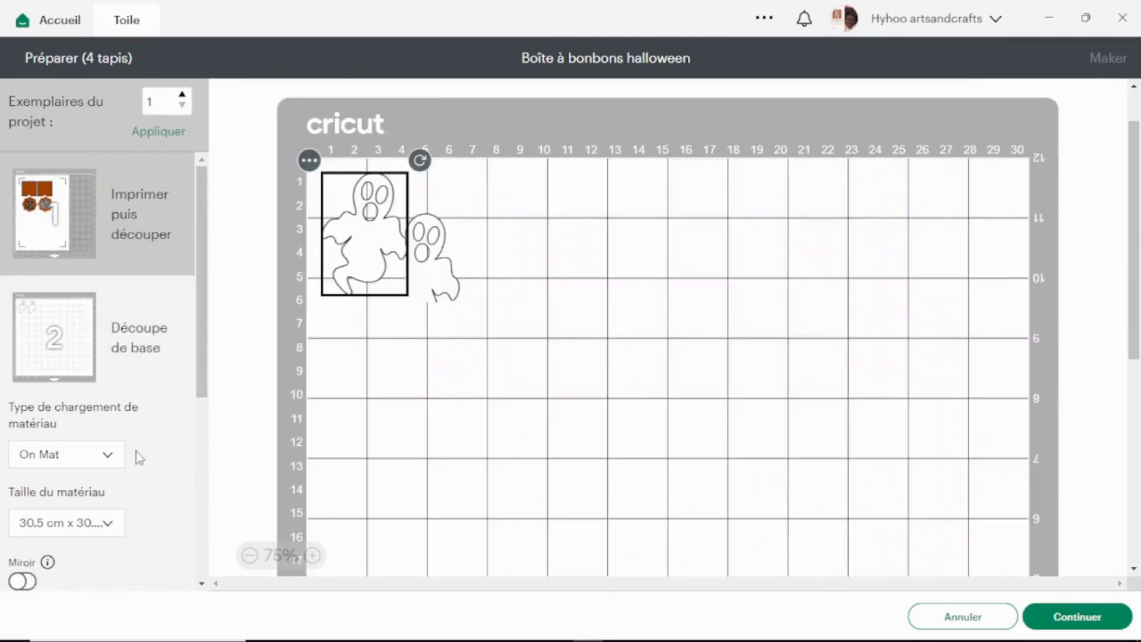
scroll(130, 476, down, 5)
click(73, 499)
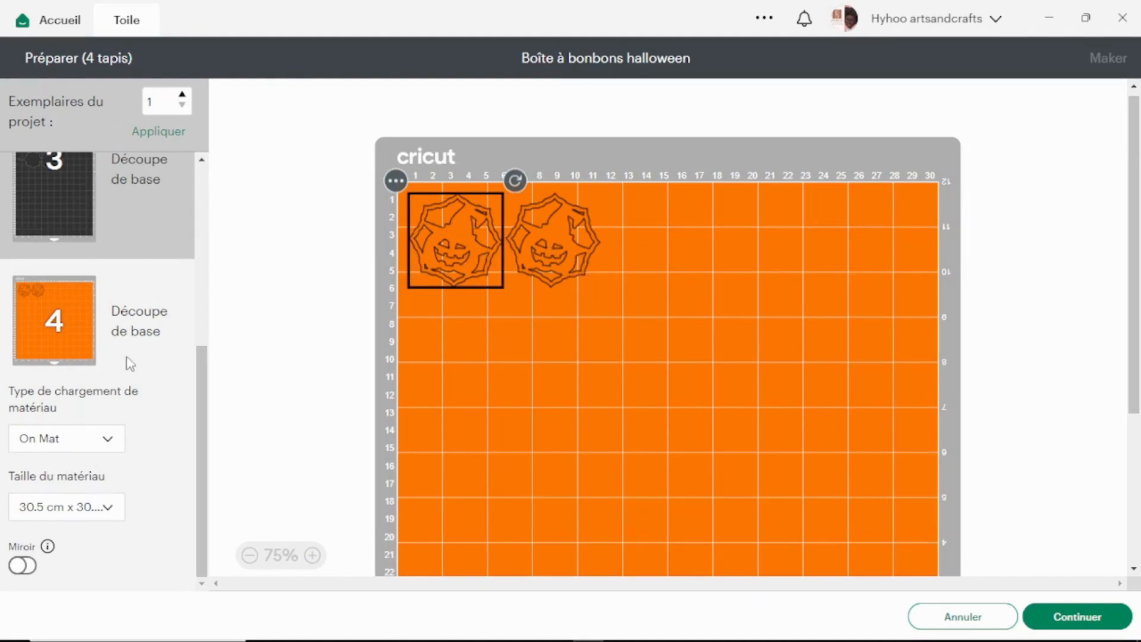
scroll(123, 356, up, 5)
click(22, 308)
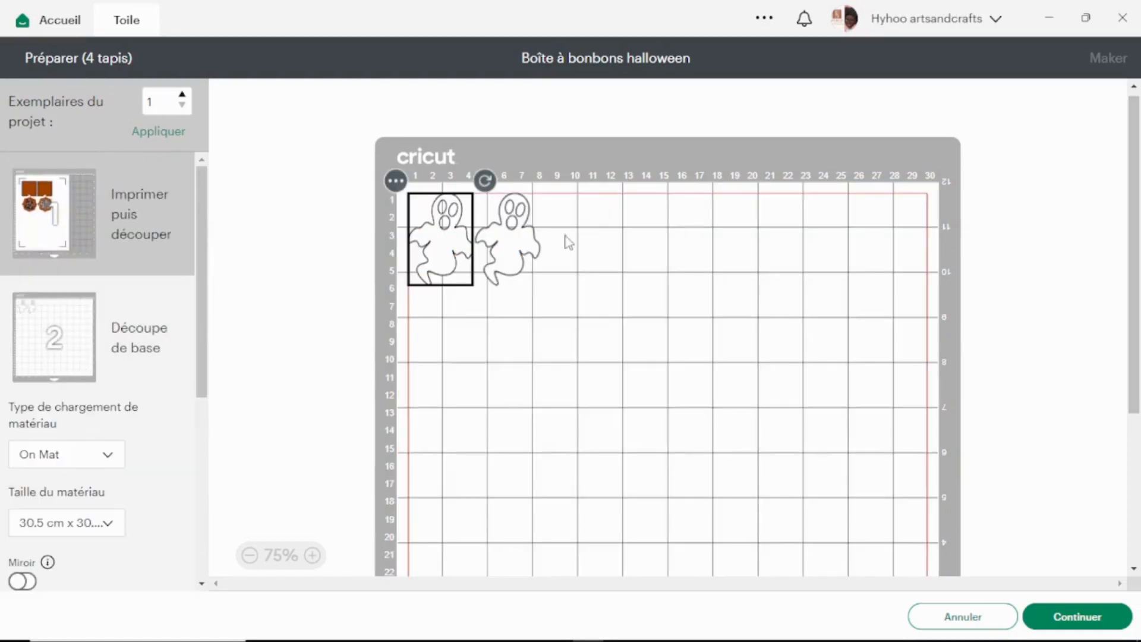
click(396, 181)
click(393, 218)
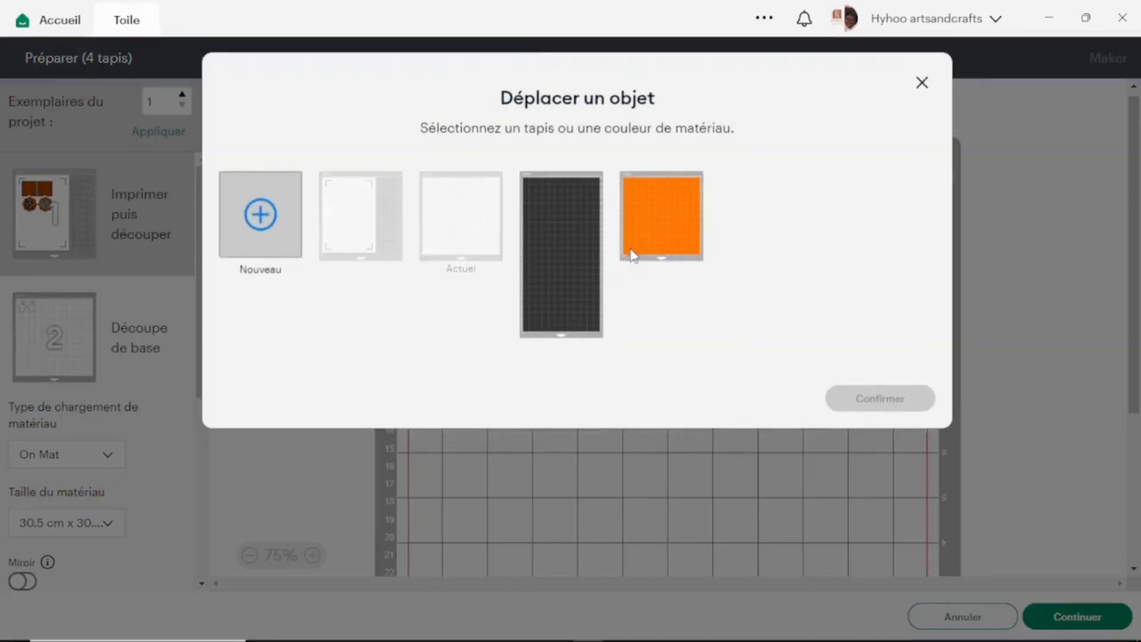
click(668, 230)
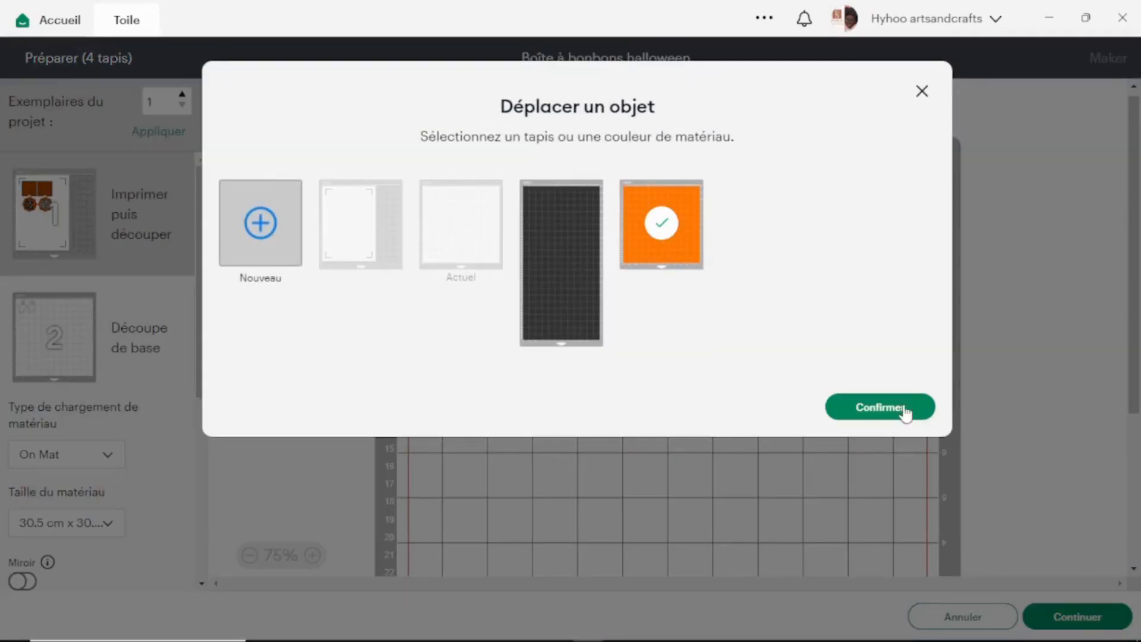
click(879, 407)
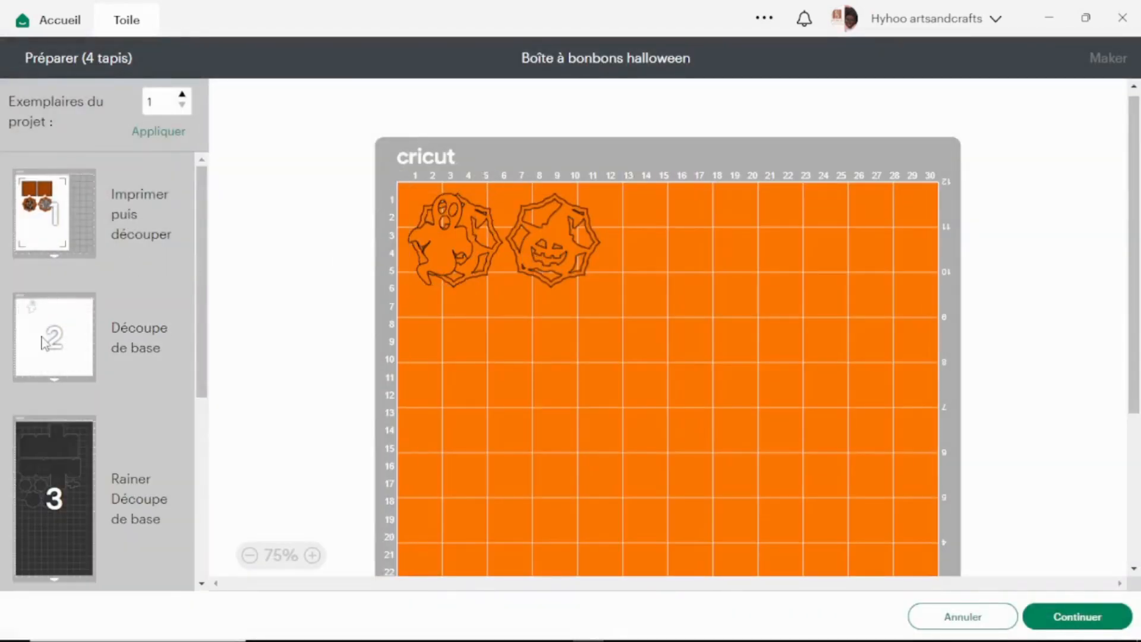
Move the remaining ghost to the orange mat and place both ghosts side by side next to the pumpkin octagons.
click(463, 181)
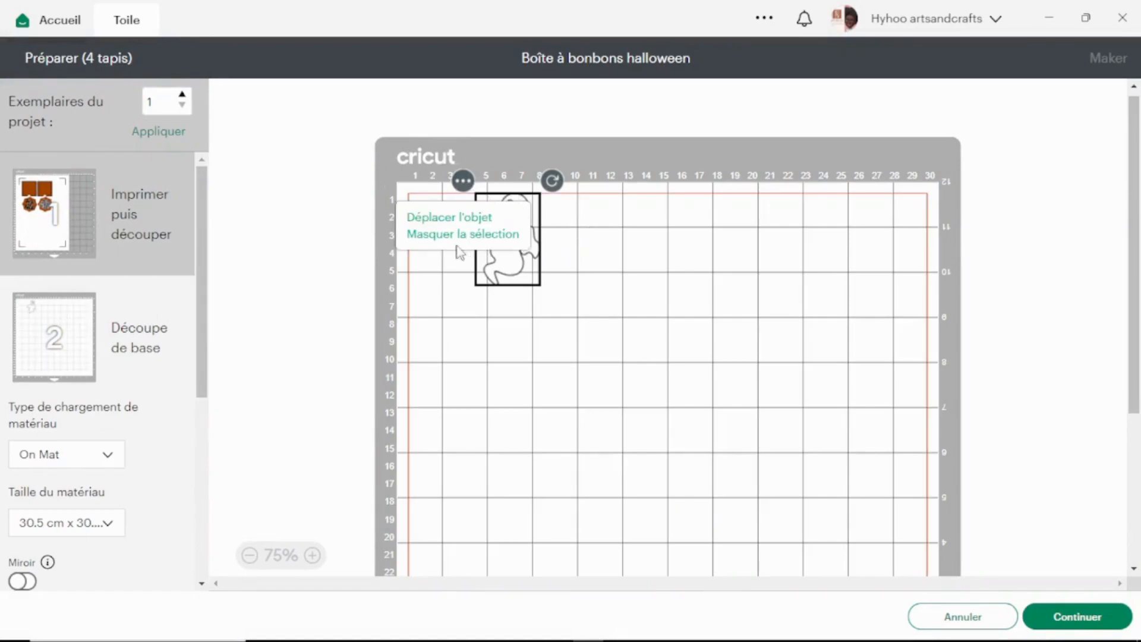
click(437, 217)
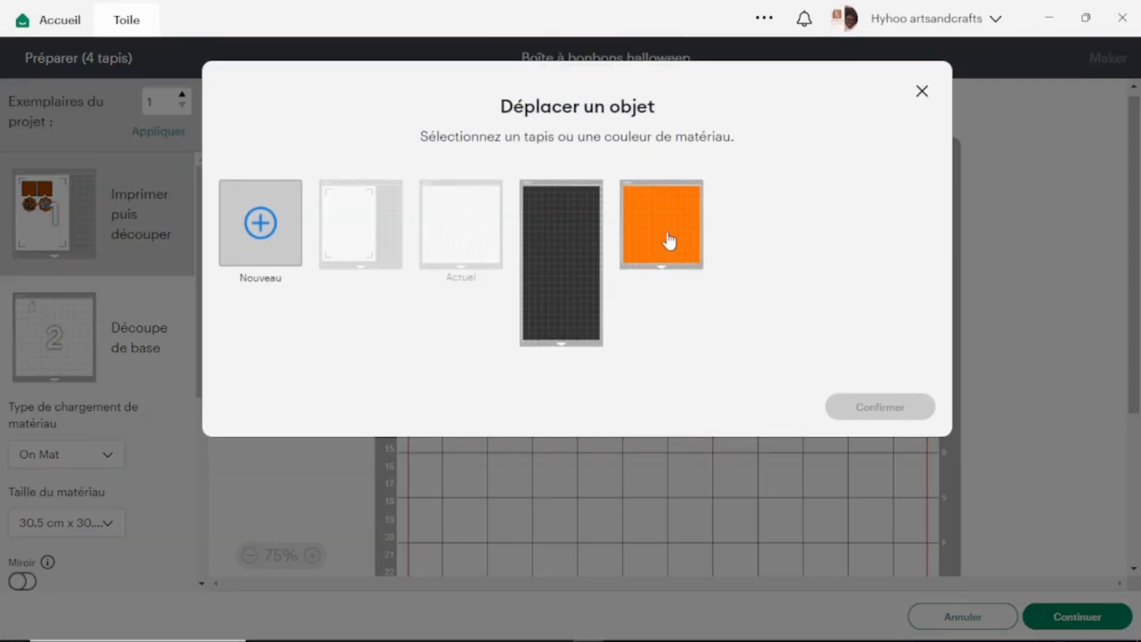
click(670, 241)
click(870, 411)
drag(762, 224, 772, 223)
drag(669, 233, 712, 227)
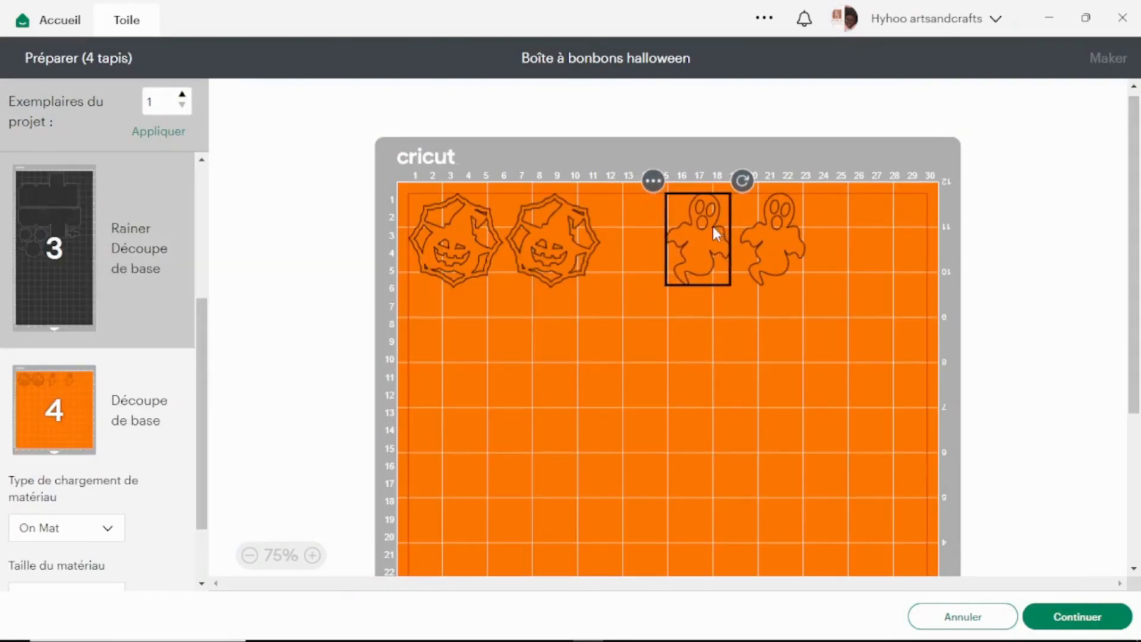
Nudge both pumpkin octagons inward from the orange mat's side edge and shift the two ghosts farther across, keeping them side by side.
drag(535, 224, 545, 226)
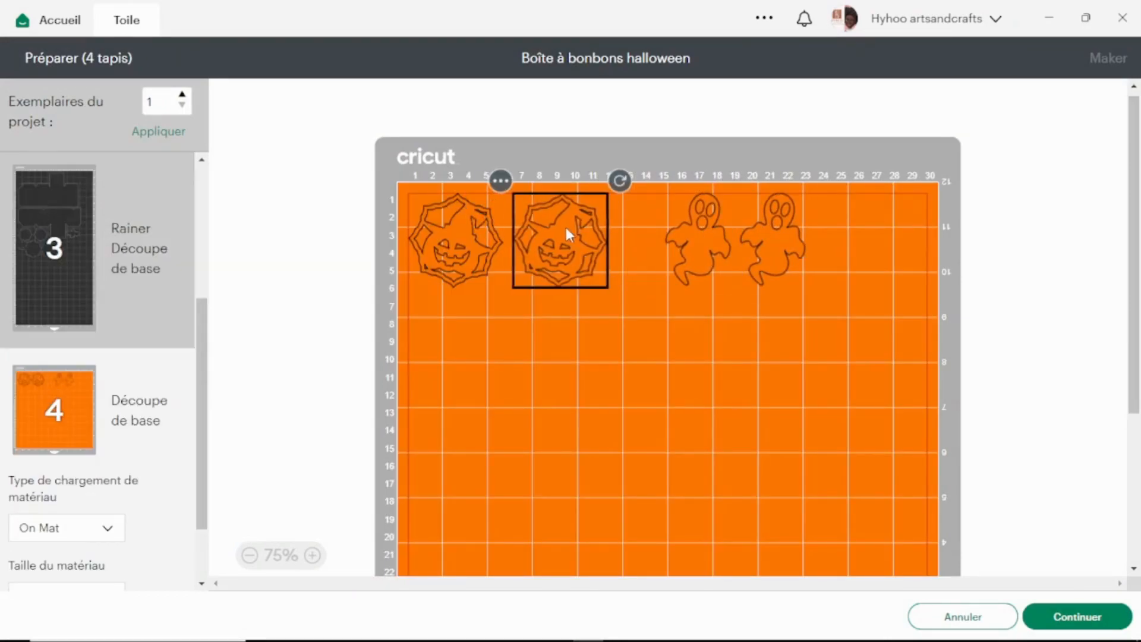
drag(462, 233, 472, 235)
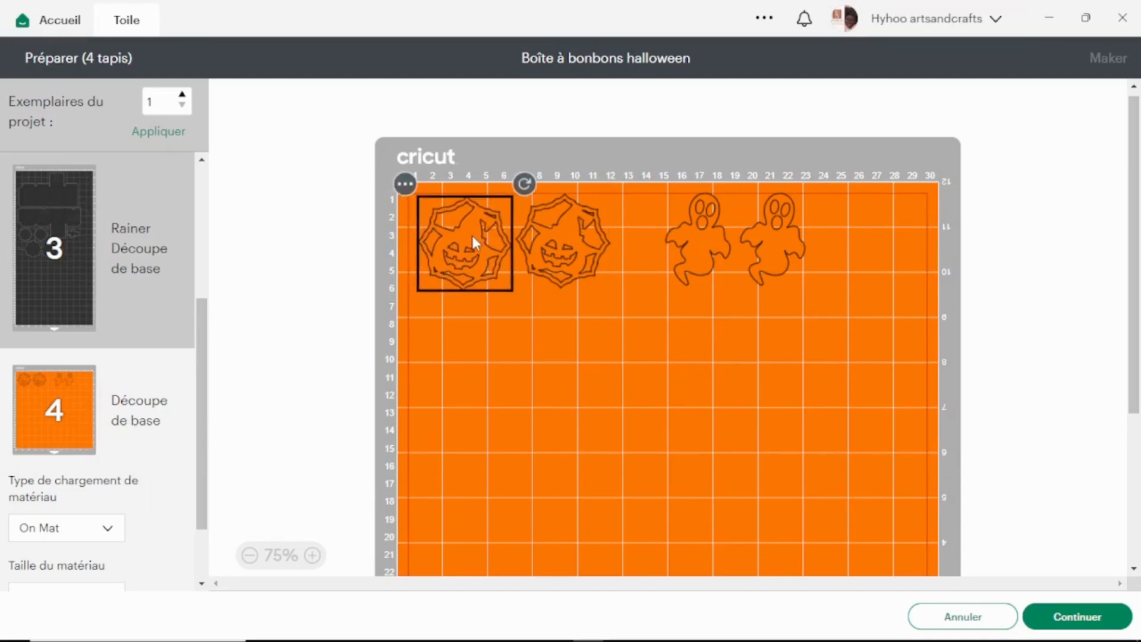
drag(711, 247, 805, 247)
drag(718, 250, 734, 246)
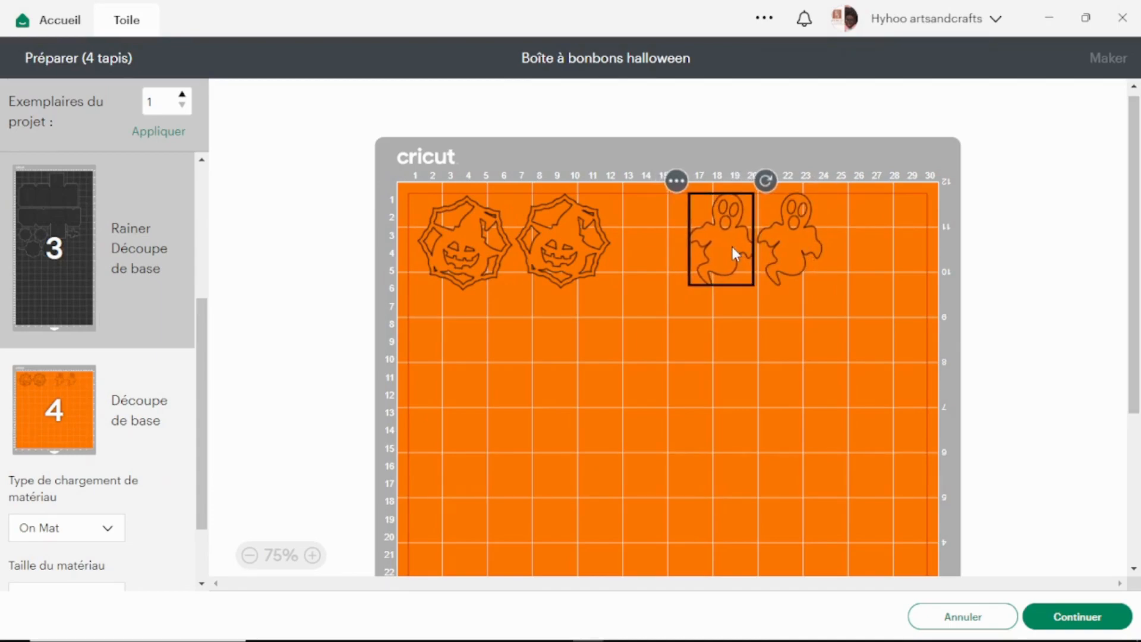
click(863, 286)
click(717, 208)
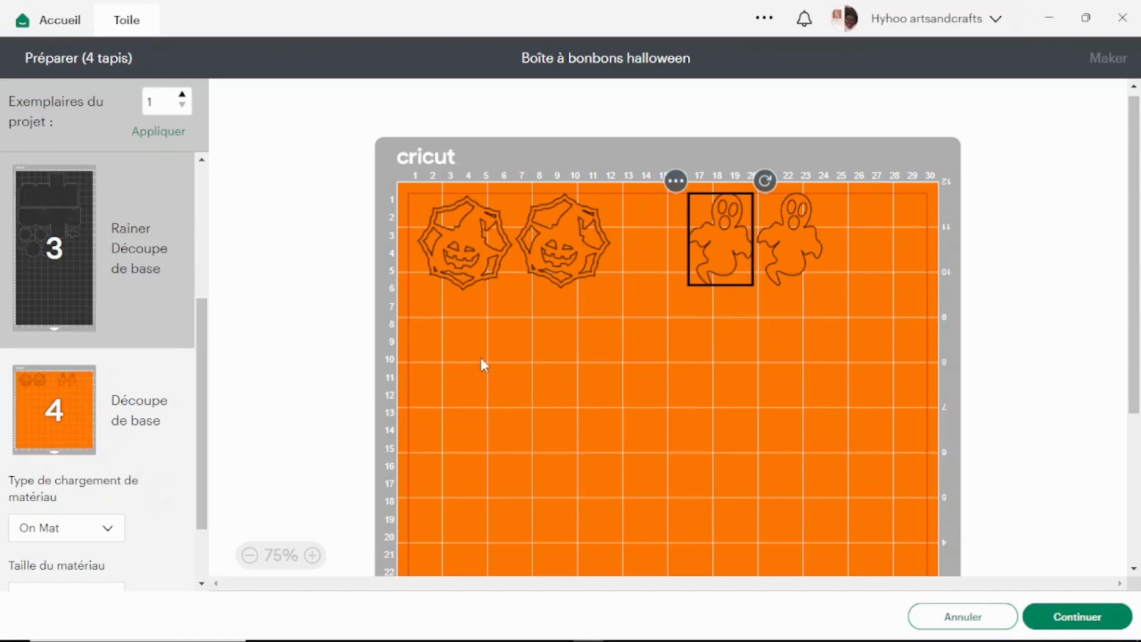
Review the orange mat's loading type, material size and mirror settings, and look back over the preceding mats.
scroll(101, 511, down, 2)
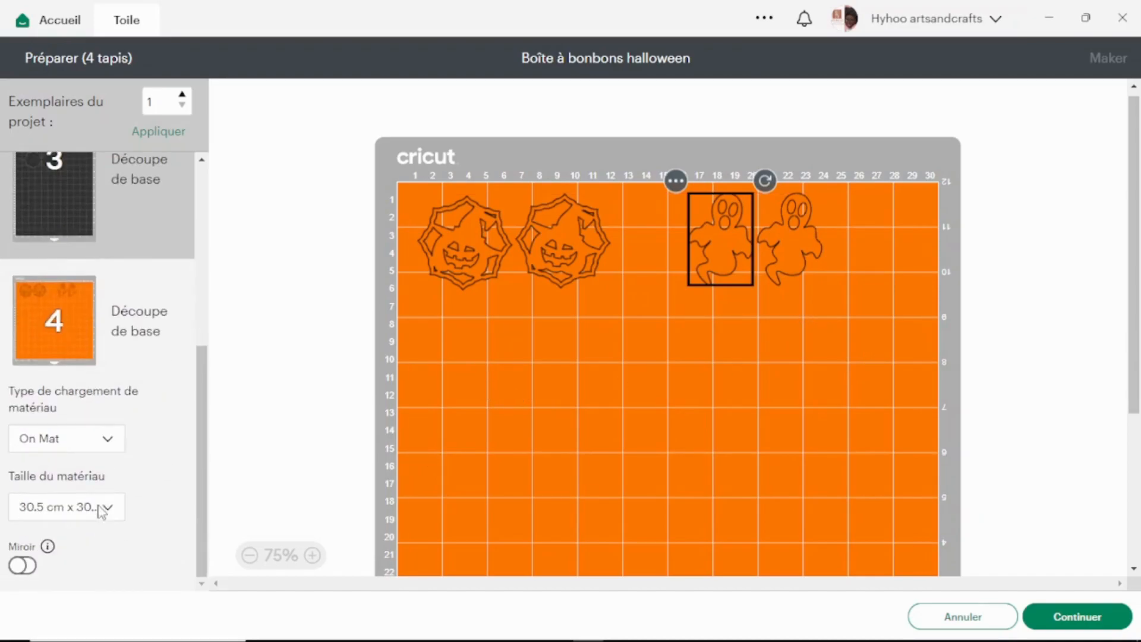
scroll(102, 508, up, 5)
scroll(102, 510, down, 5)
scroll(358, 445, up, 1)
scroll(136, 408, up, 3)
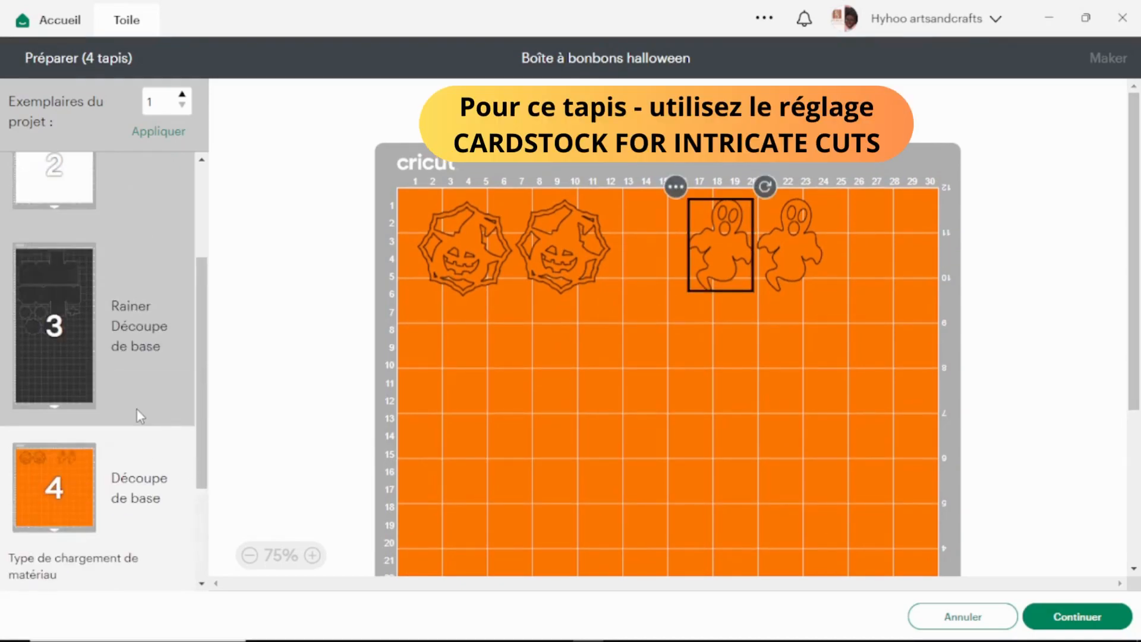